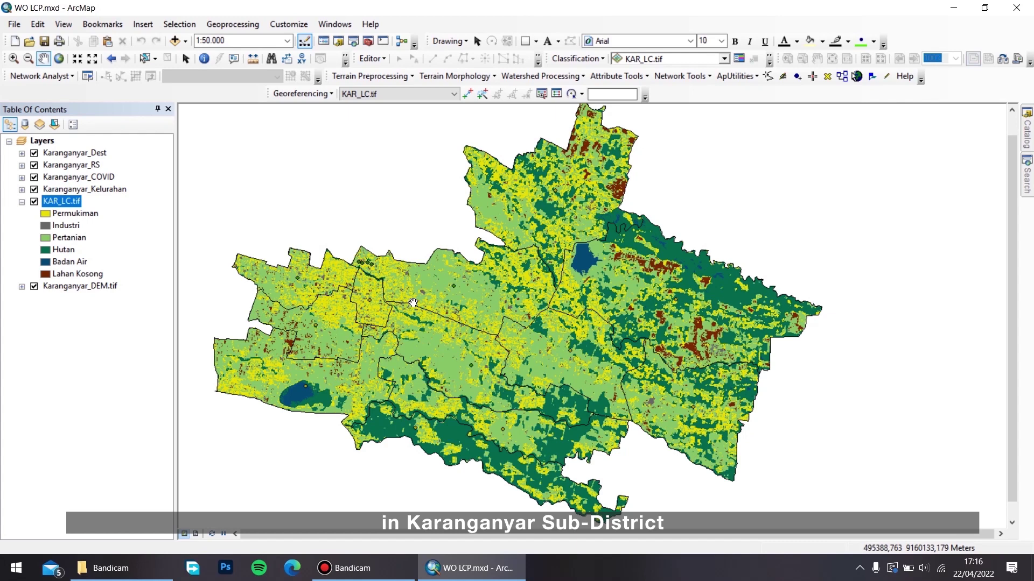
pyautogui.moveTo(472, 308); pyautogui.dragTo(464, 308)
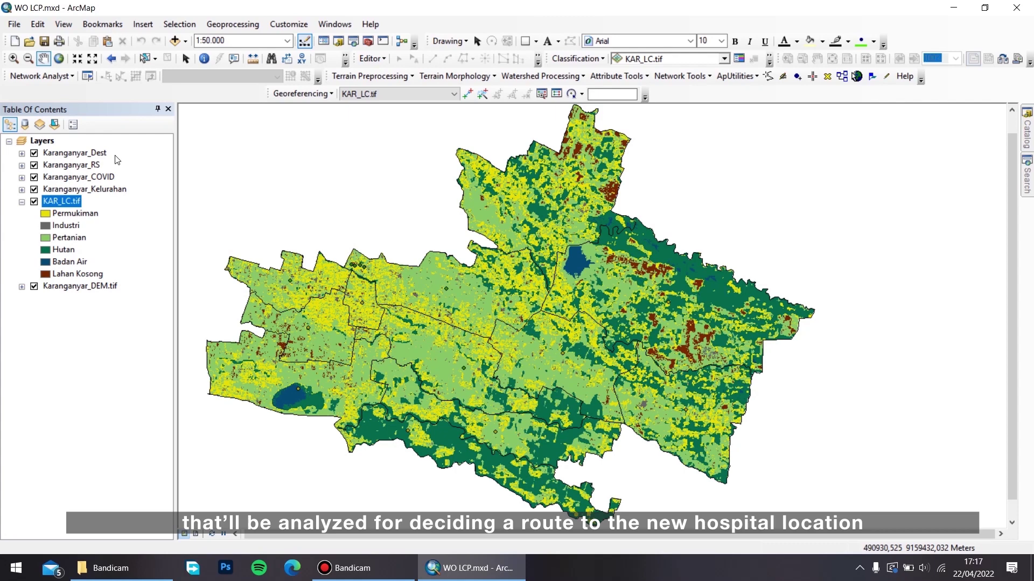
pyautogui.moveTo(502, 298); pyautogui.dragTo(496, 300)
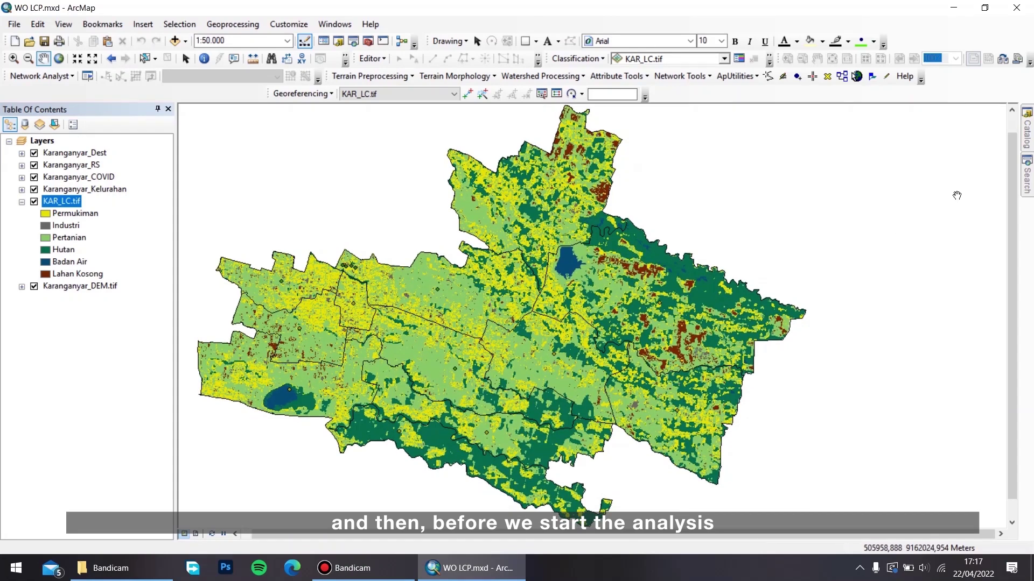
# Step: Create a new toolbox named WOLC in the home folder 02 WO dan LCP
pyautogui.click(1029, 139)
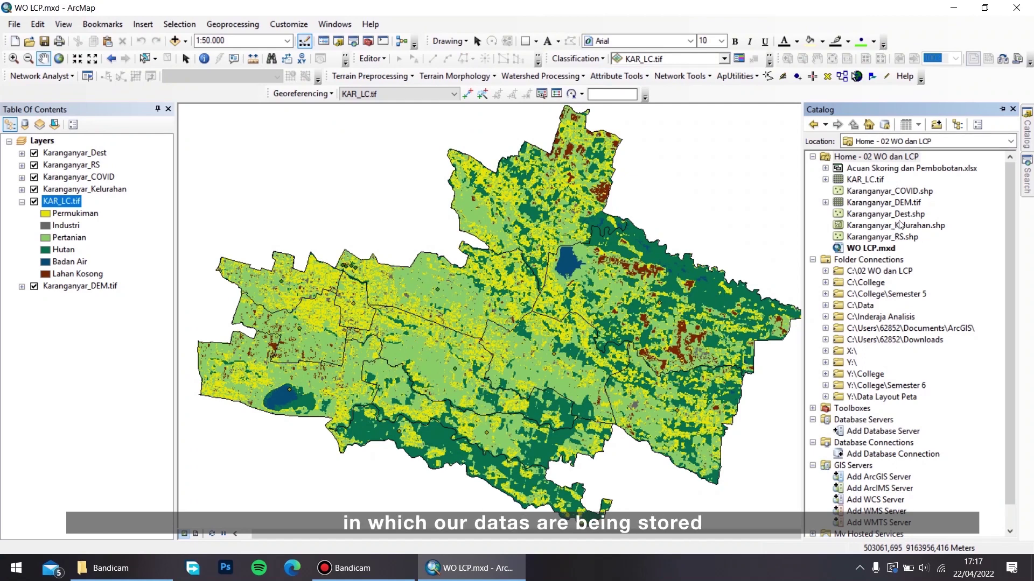
pyautogui.rightClick(887, 157)
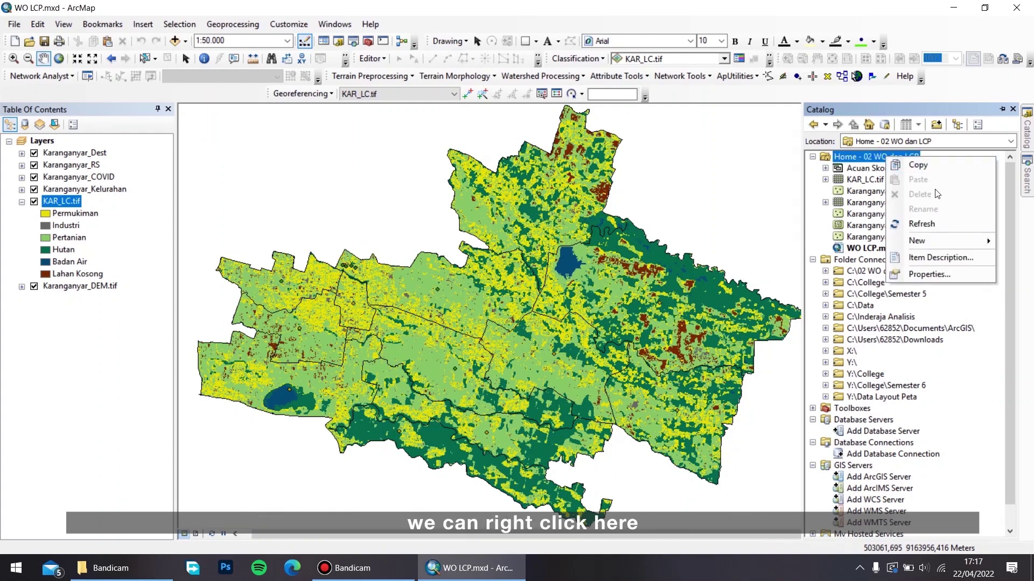
pyautogui.moveTo(950, 240)
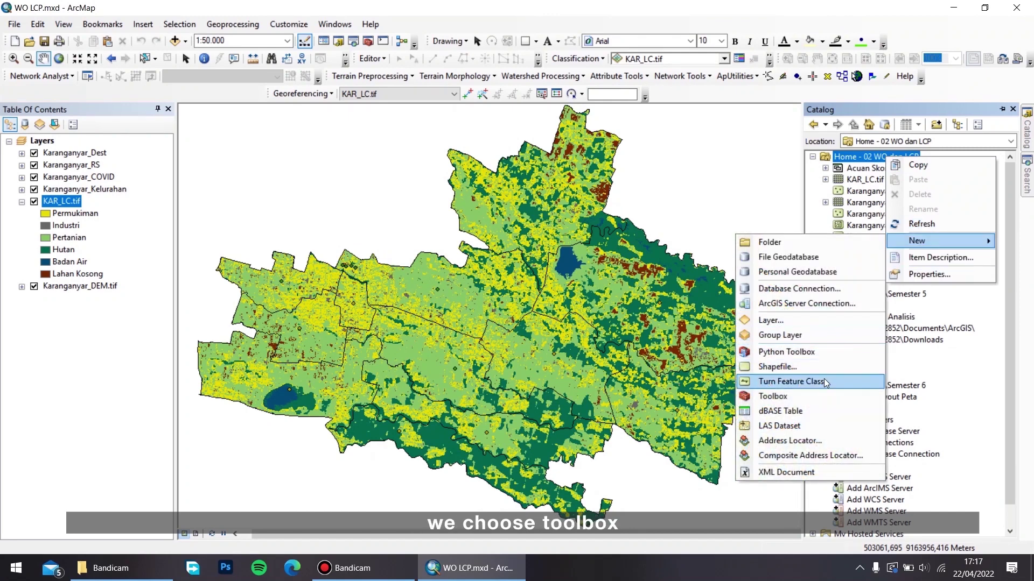
pyautogui.click(825, 394)
pyautogui.write('WOLC')
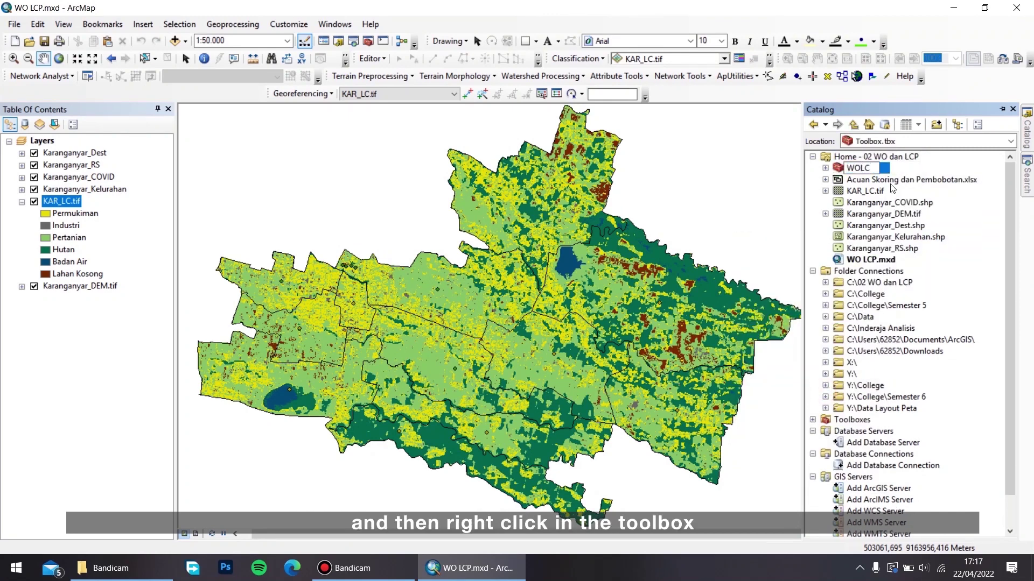
pyautogui.press('Return')
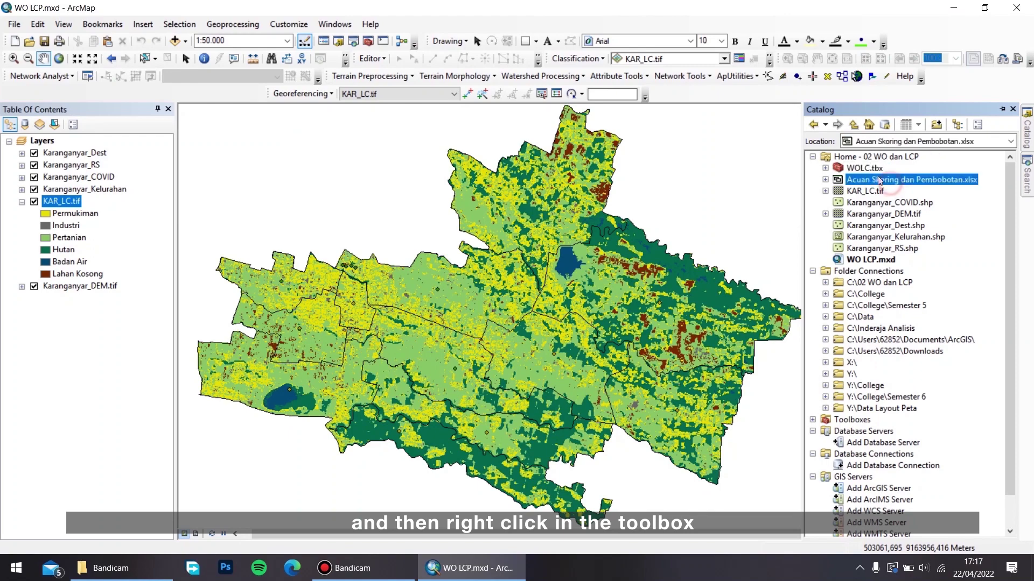
# Step: Create a new model in the WOLC toolbox and move its window clear of the catalog listing
pyautogui.rightClick(867, 169)
pyautogui.moveTo(919, 271)
pyautogui.click(834, 285)
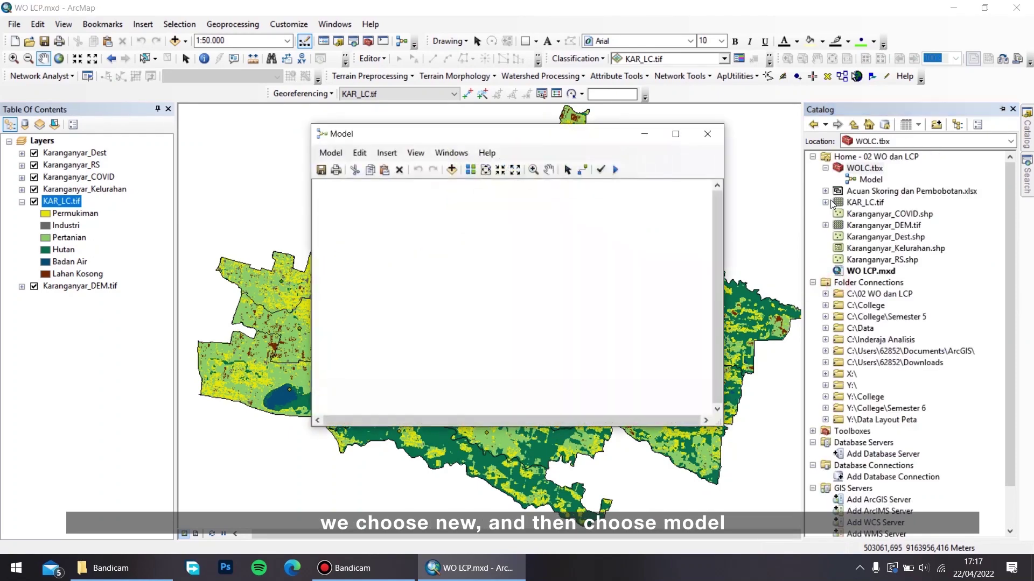
pyautogui.moveTo(485, 140); pyautogui.dragTo(422, 147)
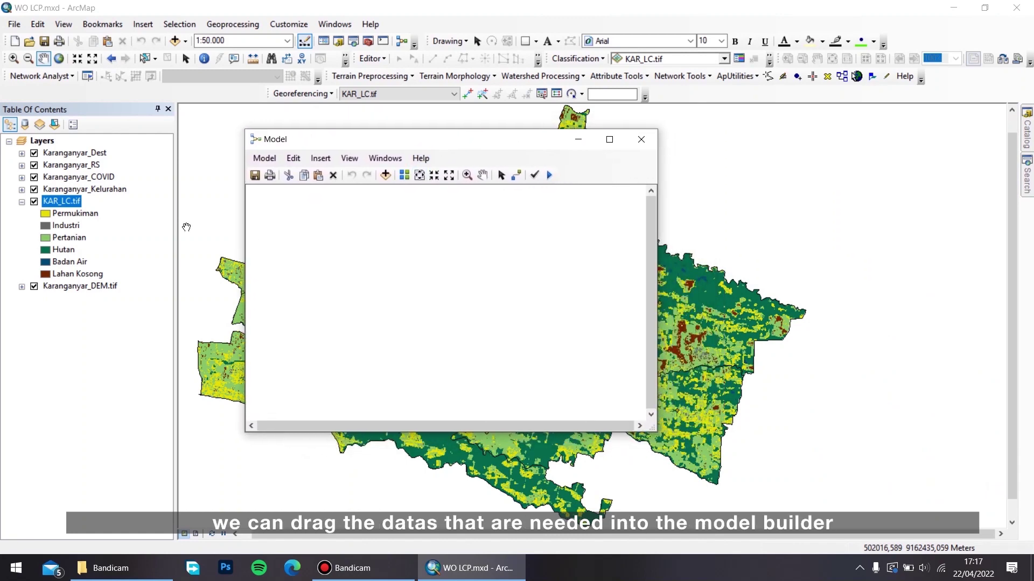
# Step: Add the Karanganyar_DEM.tif, KAR_LC.tif, Karanganyar_COVID and Karanganyar_RS layers to the model as input data
pyautogui.moveTo(89, 288); pyautogui.dragTo(272, 243)
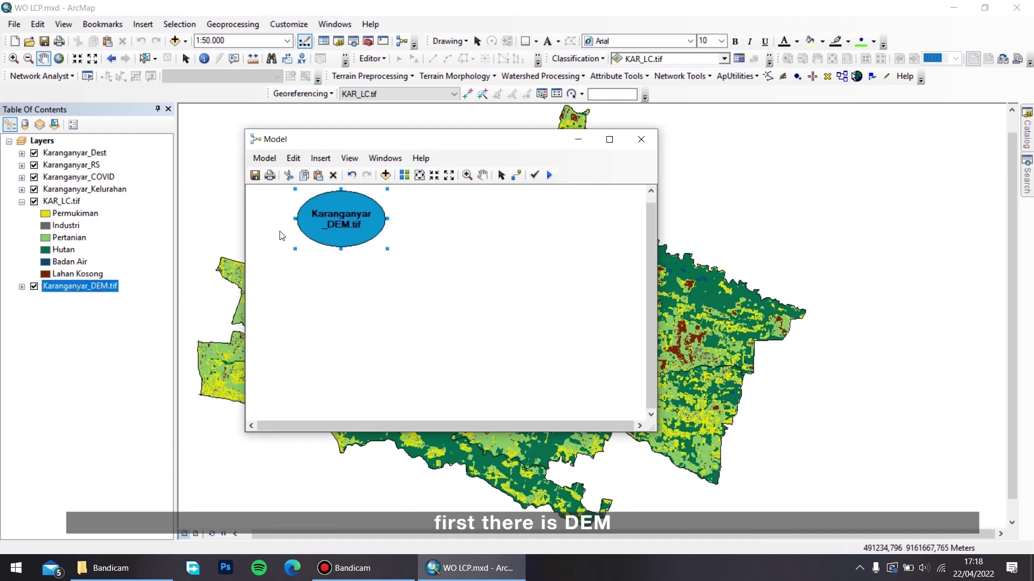
pyautogui.moveTo(62, 201); pyautogui.dragTo(328, 280)
pyautogui.click(89, 190)
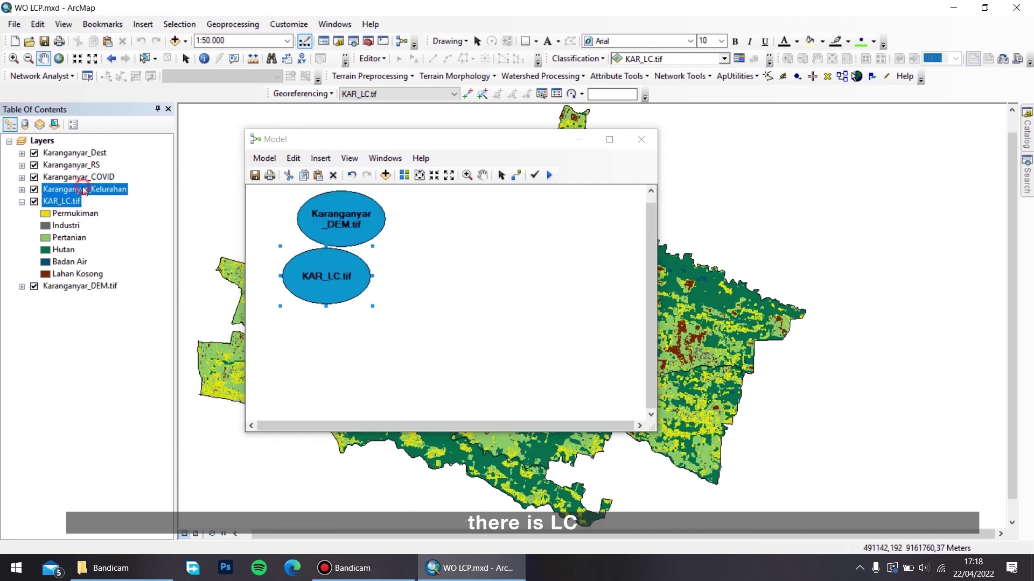
pyautogui.click(88, 179)
pyautogui.moveTo(87, 178); pyautogui.dragTo(322, 336)
pyautogui.click(86, 167)
pyautogui.moveTo(85, 167); pyautogui.dragTo(318, 378)
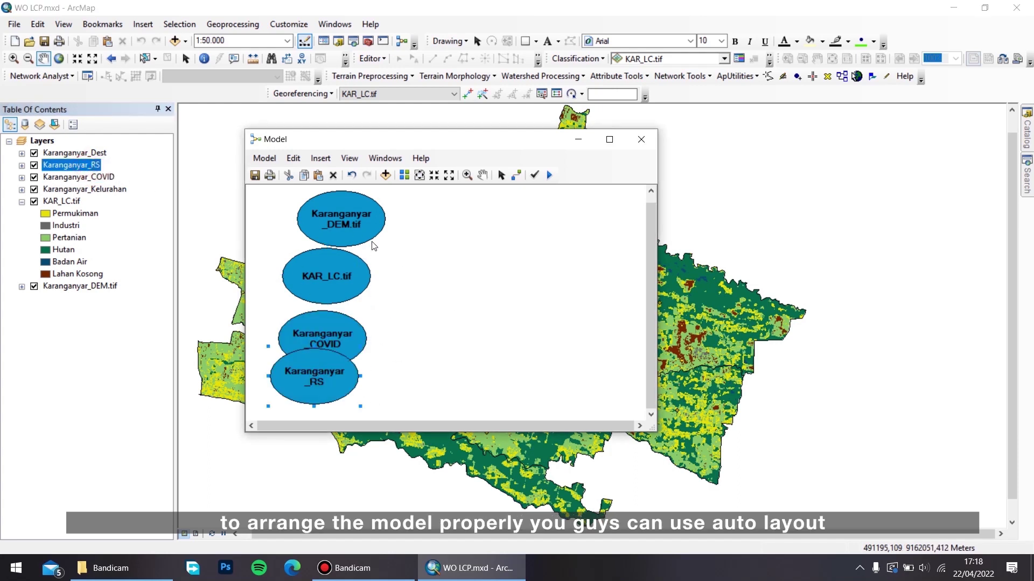
# Step: Arrange the data elements in the model with Auto Layout
pyautogui.click(404, 175)
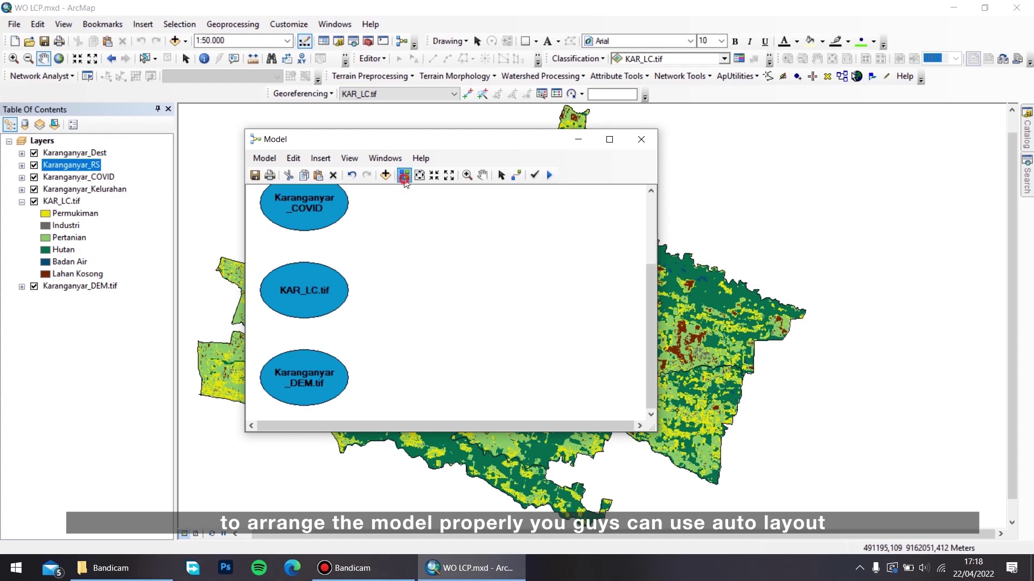
pyautogui.scroll(5, 474, 305)
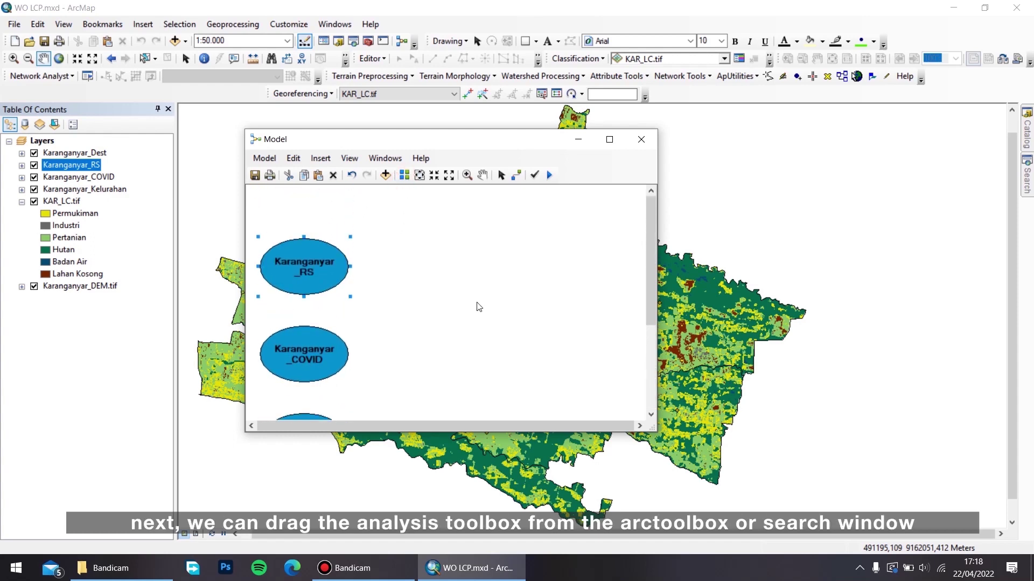
pyautogui.scroll(-2, 478, 306)
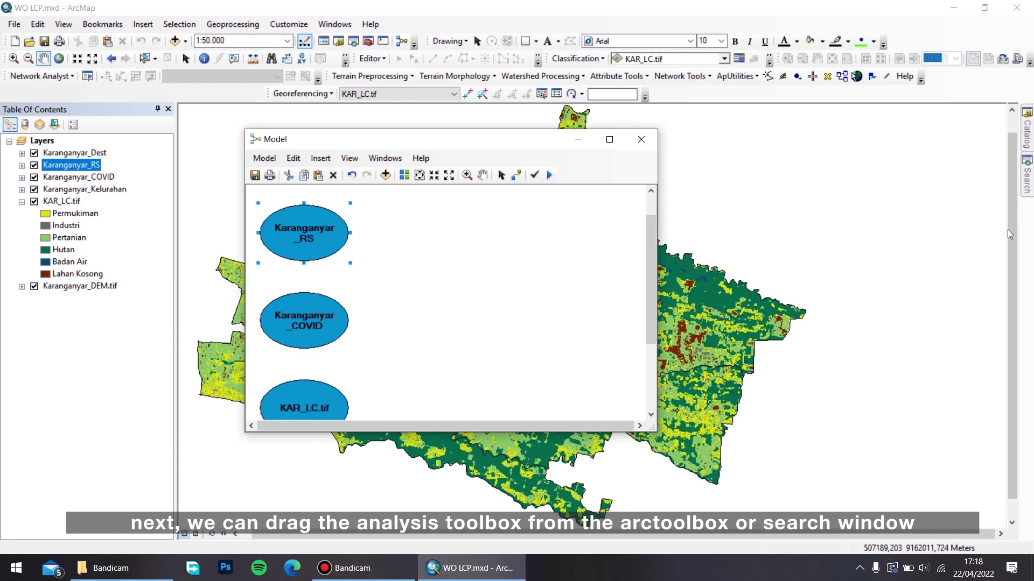
# Step: Open the tool search and add the Slope (Spatial Analyst) tool from the slope results to the model
pyautogui.click(1027, 175)
pyautogui.click(334, 24)
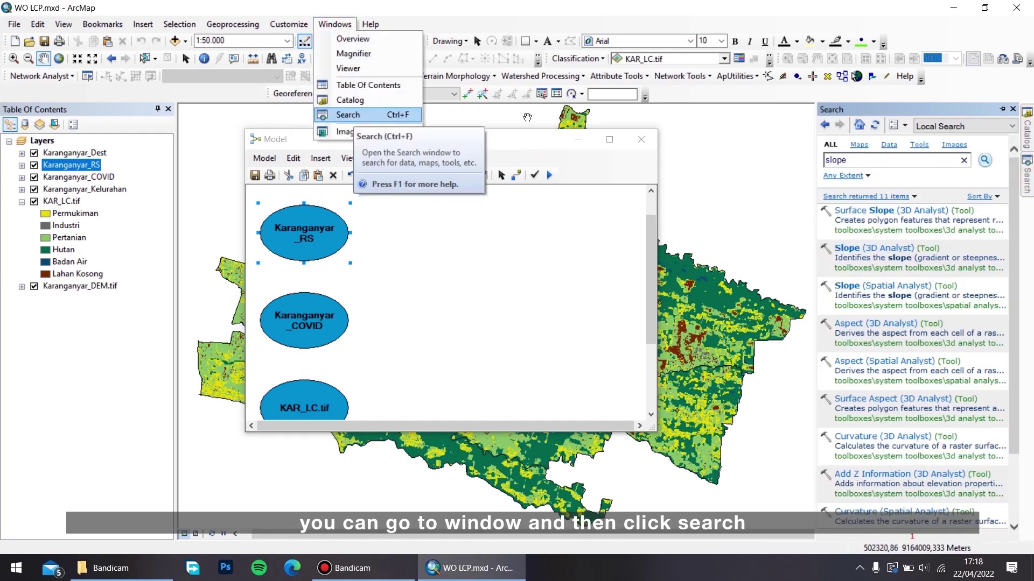
pyautogui.click(353, 114)
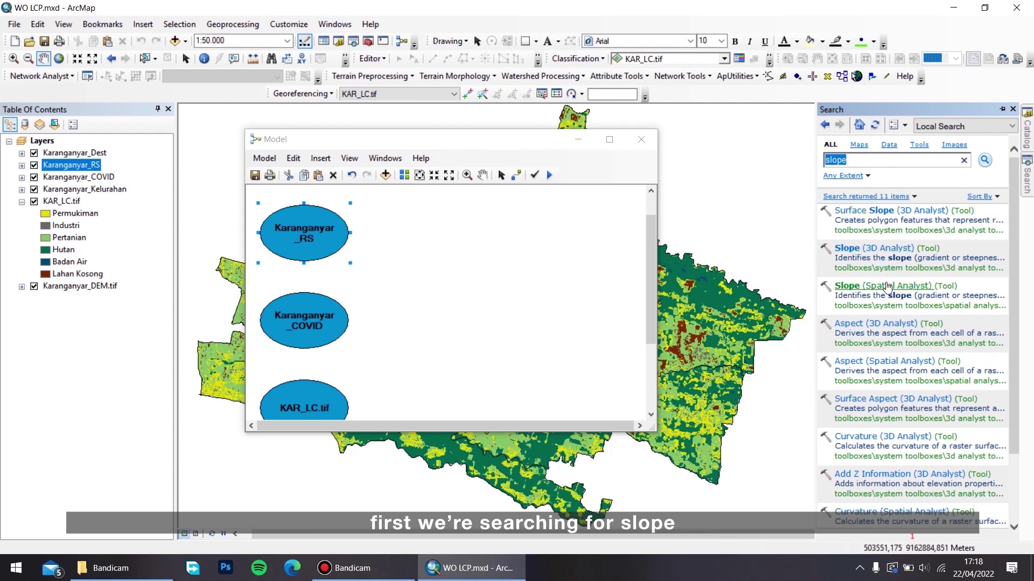
pyautogui.moveTo(898, 289); pyautogui.dragTo(443, 233)
# Step: Search for "density" and add the Kernel Density (Spatial Analyst) tool to the model below Slope
pyautogui.click(885, 160)
pyautogui.doubleClick(885, 159)
pyautogui.write('density')
pyautogui.press('Return')
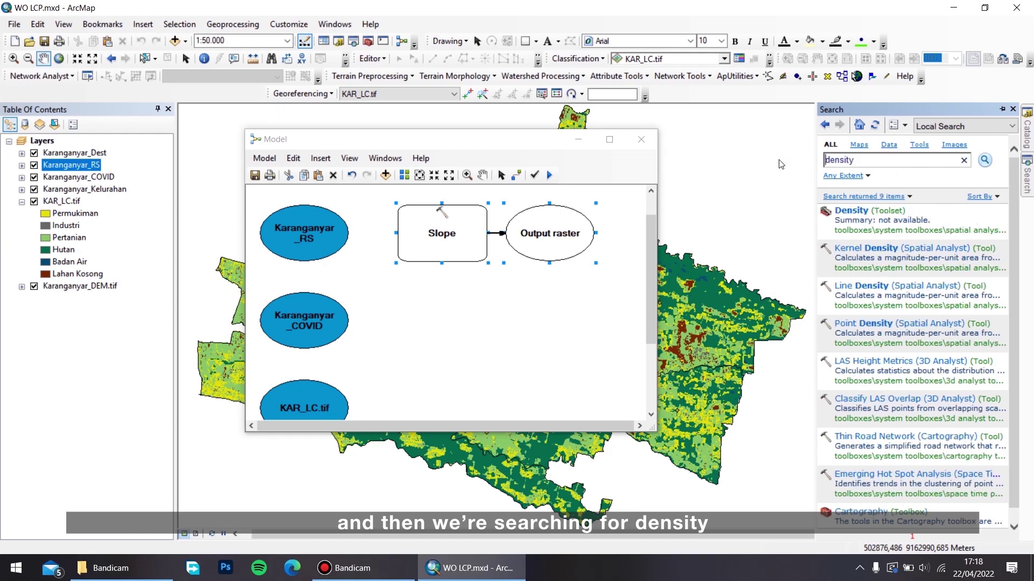
pyautogui.moveTo(916, 248); pyautogui.dragTo(445, 317)
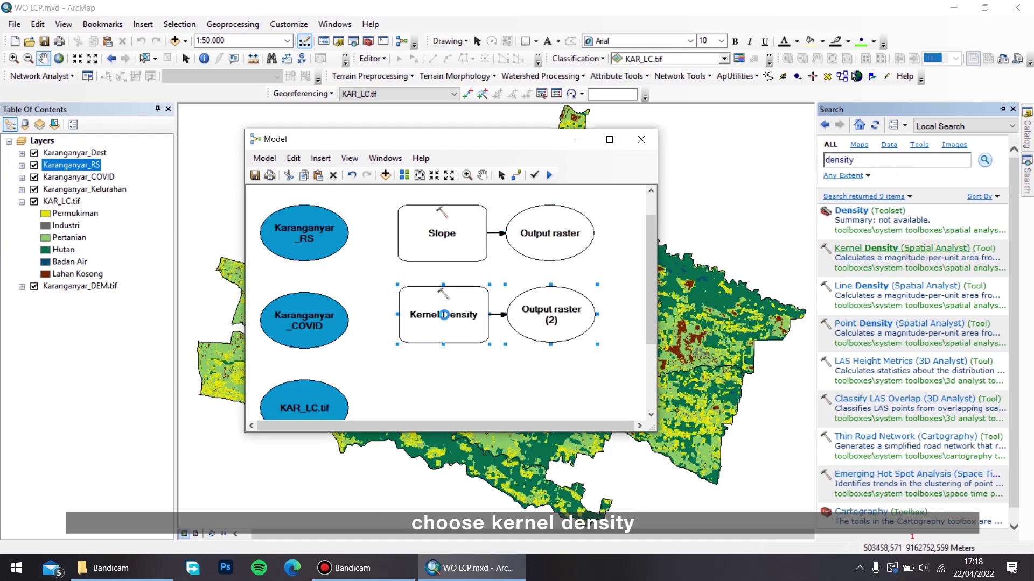
# Step: Search for "distance" and add the Euclidean Distance (Spatial Analyst) tool to the model below Kernel Density
pyautogui.doubleClick(915, 158)
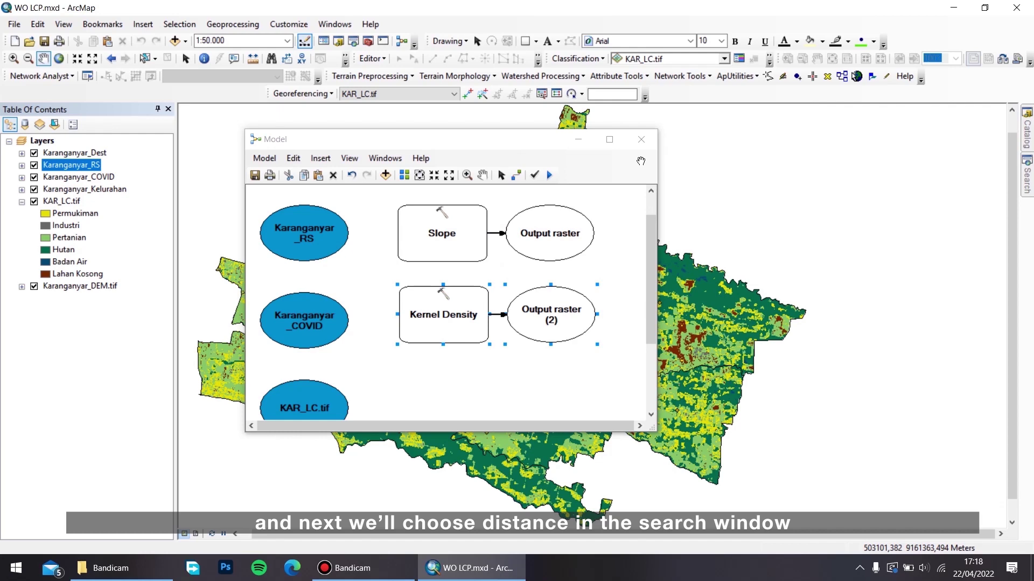
pyautogui.moveTo(1027, 175)
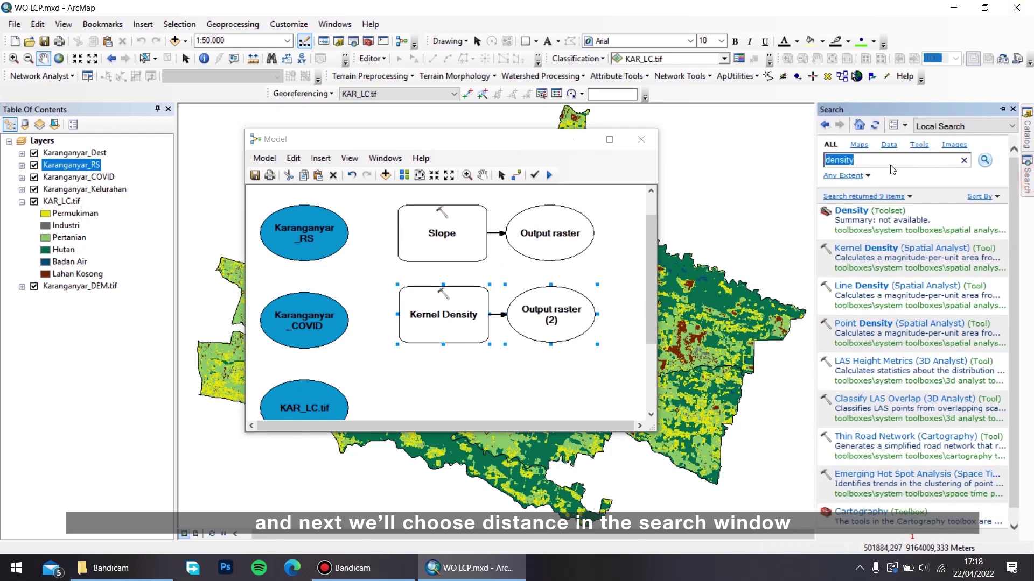
pyautogui.write('distance')
pyautogui.press('Return')
pyautogui.moveTo(883, 290); pyautogui.dragTo(464, 393)
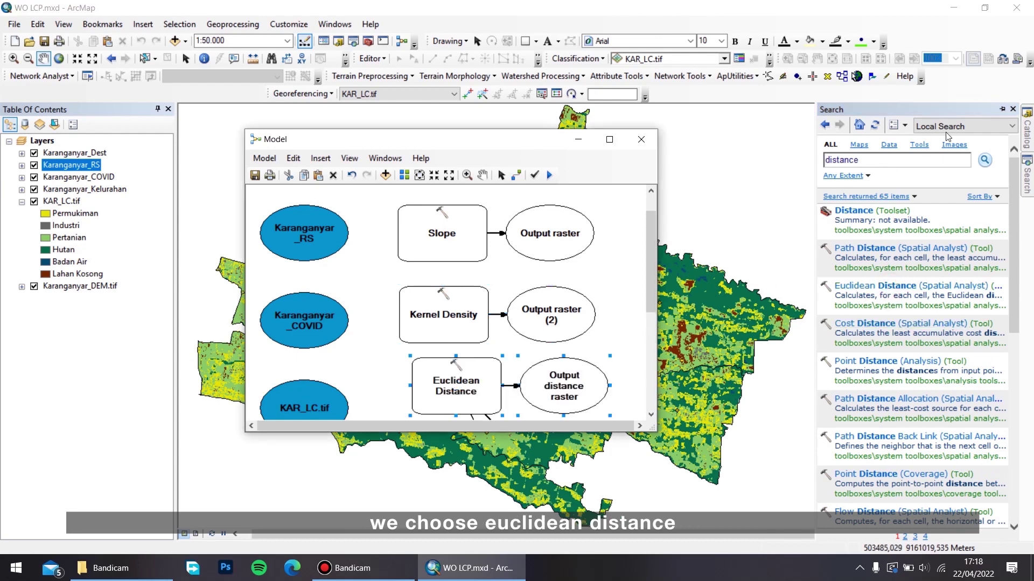
# Step: Maximize the model window and align the Euclidean Distance tool and its outputs beneath Kernel Density
pyautogui.click(610, 140)
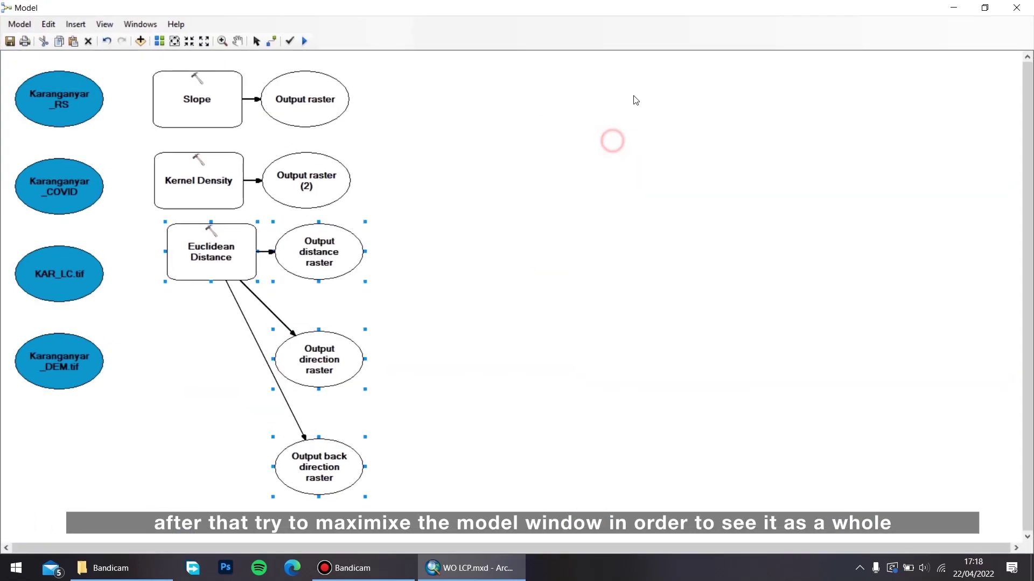
pyautogui.moveTo(185, 236); pyautogui.dragTo(169, 248)
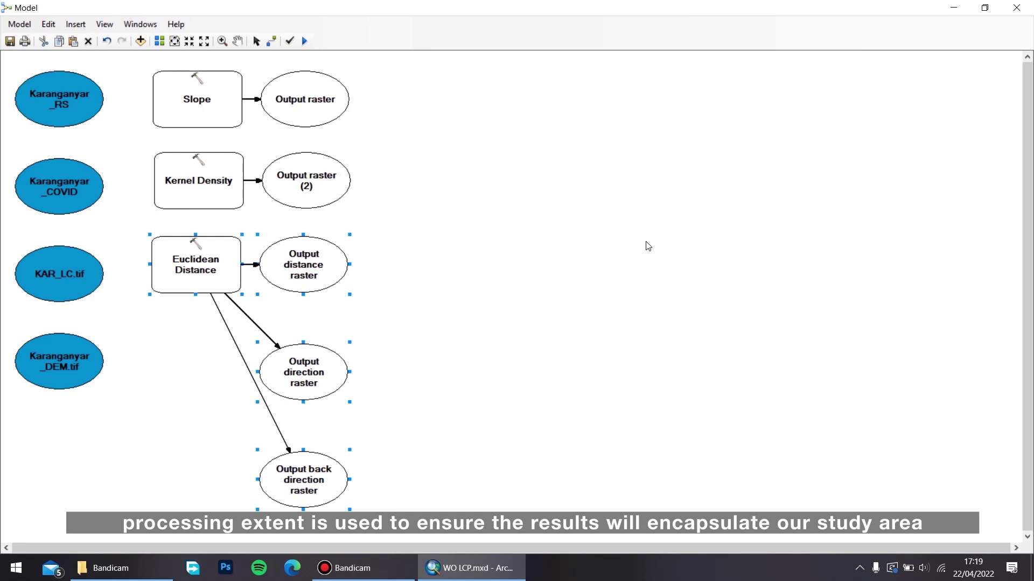
# Step: Make a variable for the Euclidean Distance tool from its Processing Extent environment, choosing Extent
pyautogui.rightClick(224, 267)
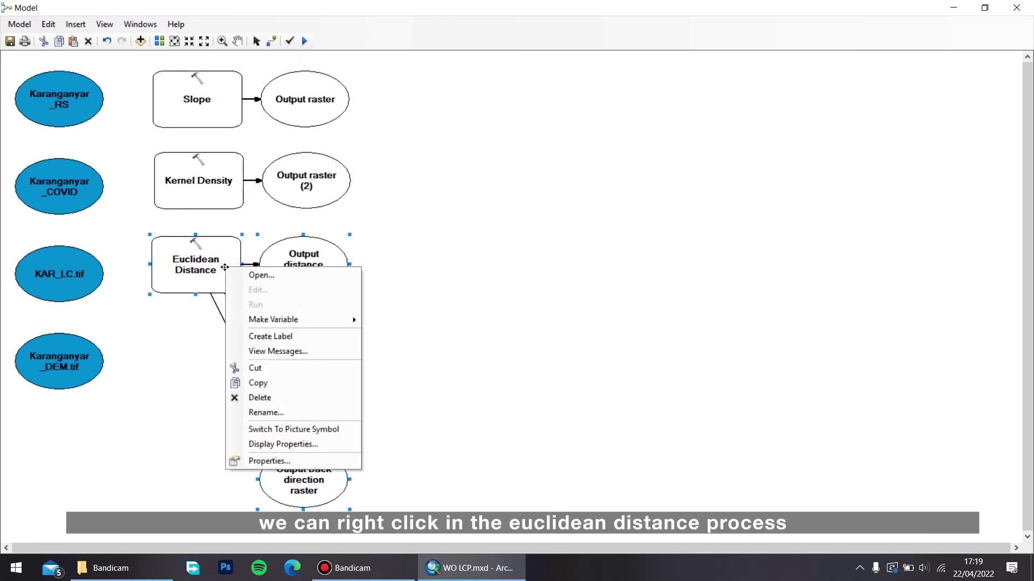
pyautogui.moveTo(267, 326)
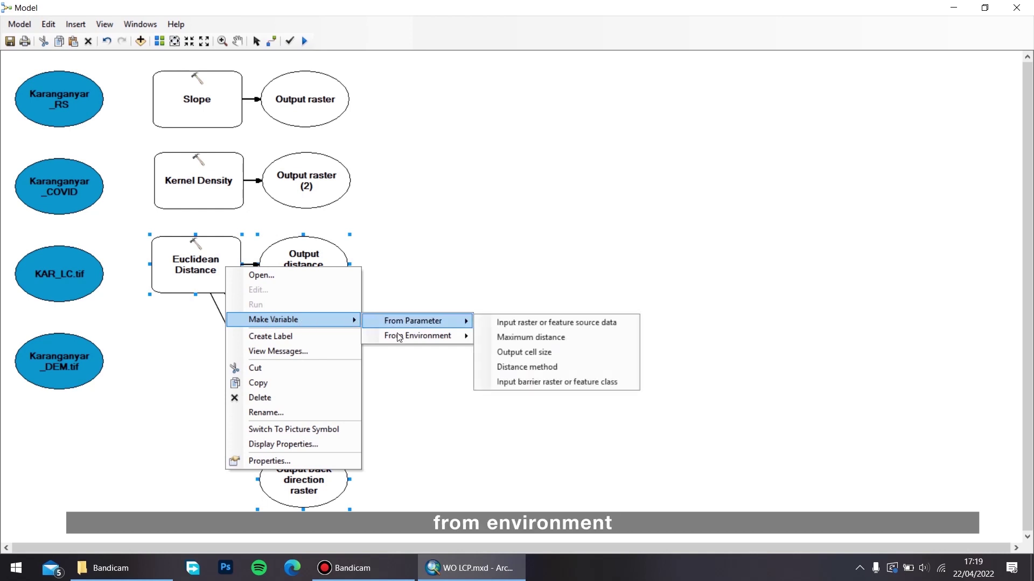
pyautogui.moveTo(398, 337)
pyautogui.moveTo(560, 410)
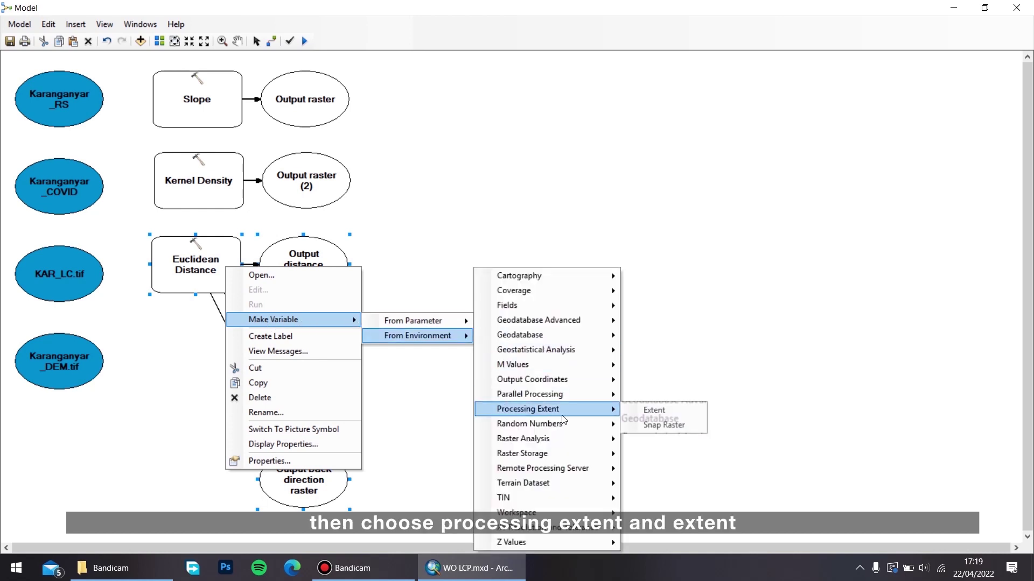
pyautogui.click(664, 419)
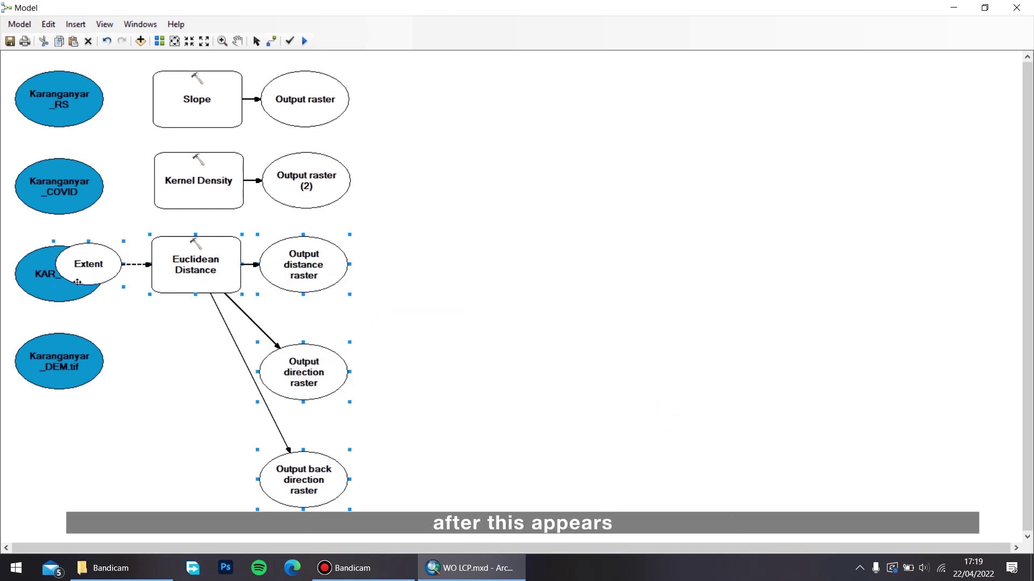
# Step: Set the Extent variable to Same as layer Karanganyar_Kelurahan
pyautogui.doubleClick(101, 272)
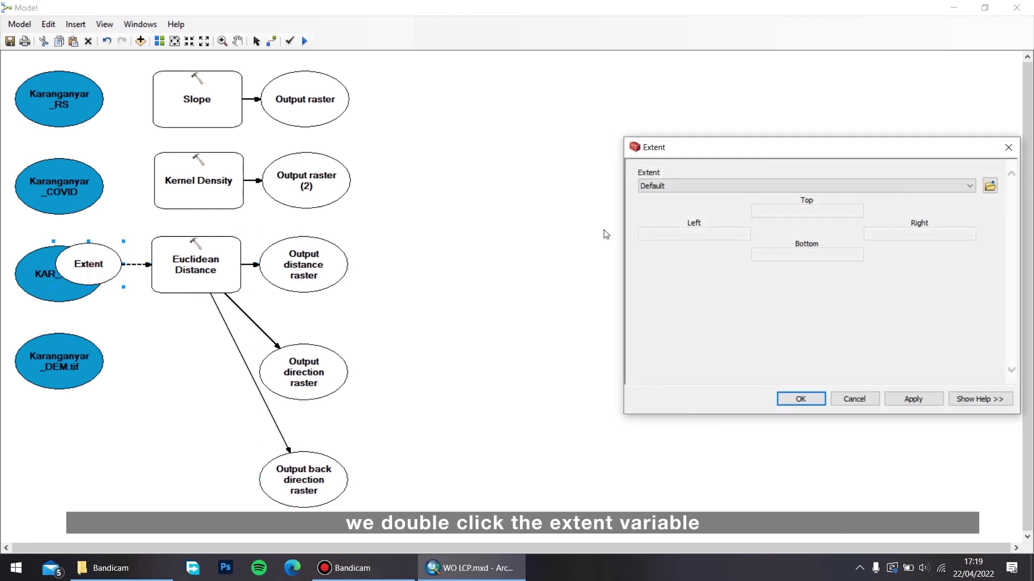
pyautogui.click(704, 185)
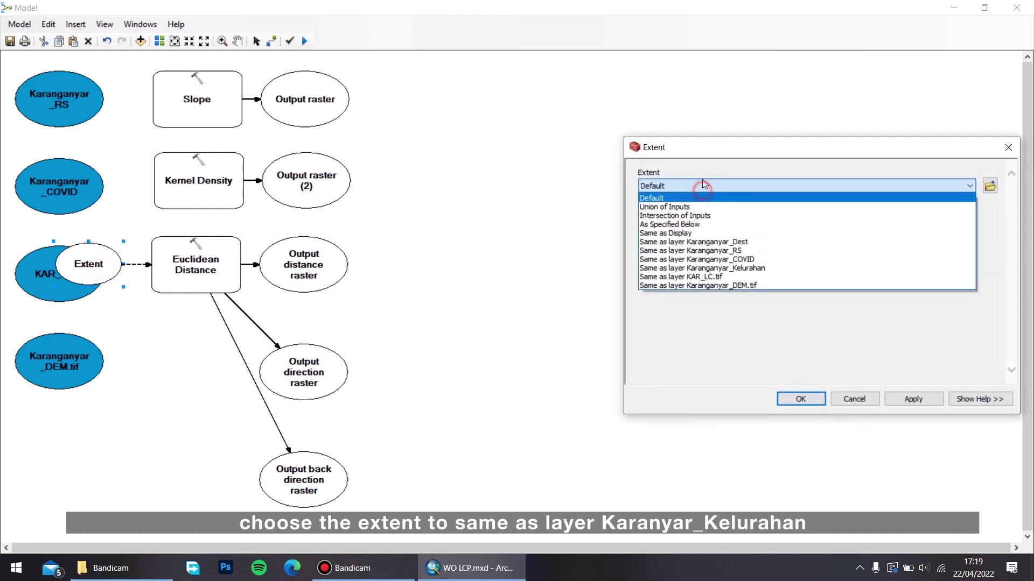
pyautogui.click(729, 268)
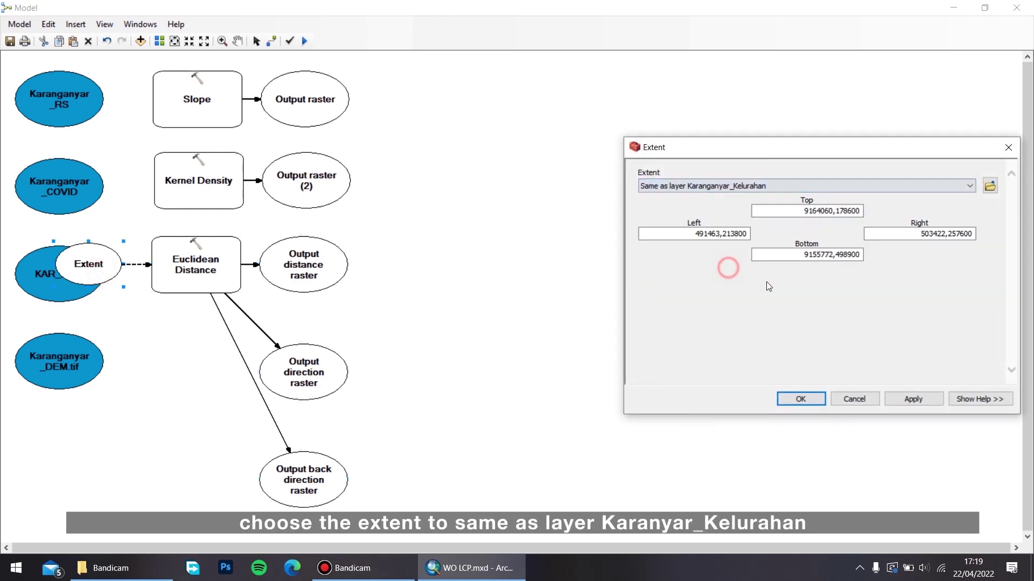
pyautogui.click(800, 399)
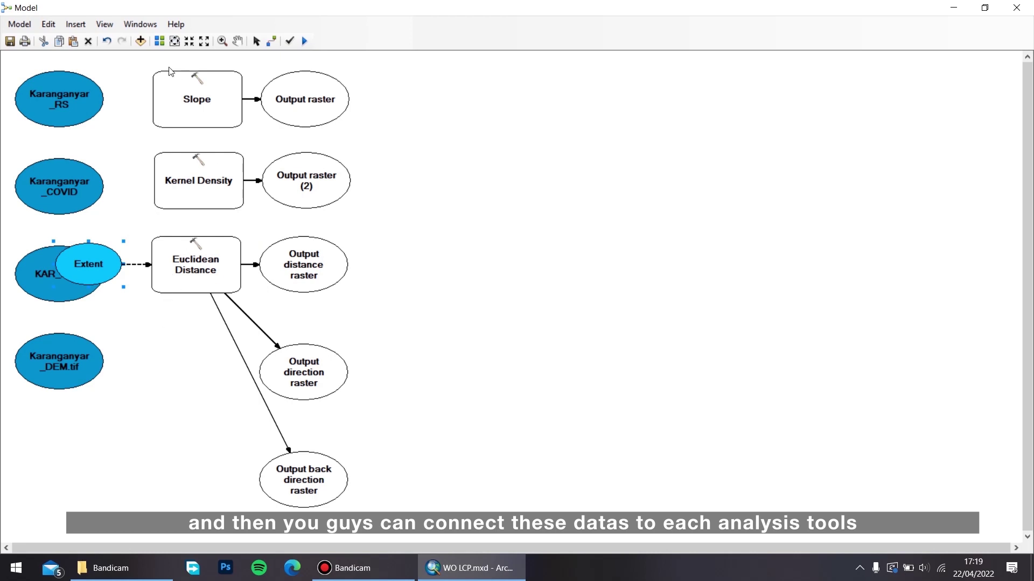
# Step: Move the KAR_LC.tif and Karanganyar_DEM.tif elements down so they sit clear of the Extent variable
pyautogui.moveTo(56, 293); pyautogui.dragTo(56, 313)
pyautogui.moveTo(69, 369); pyautogui.dragTo(70, 426)
pyautogui.moveTo(74, 304); pyautogui.dragTo(78, 349)
# Step: Connect Karanganyar_RS to the Euclidean Distance tool as its input raster or feature source data
pyautogui.click(271, 41)
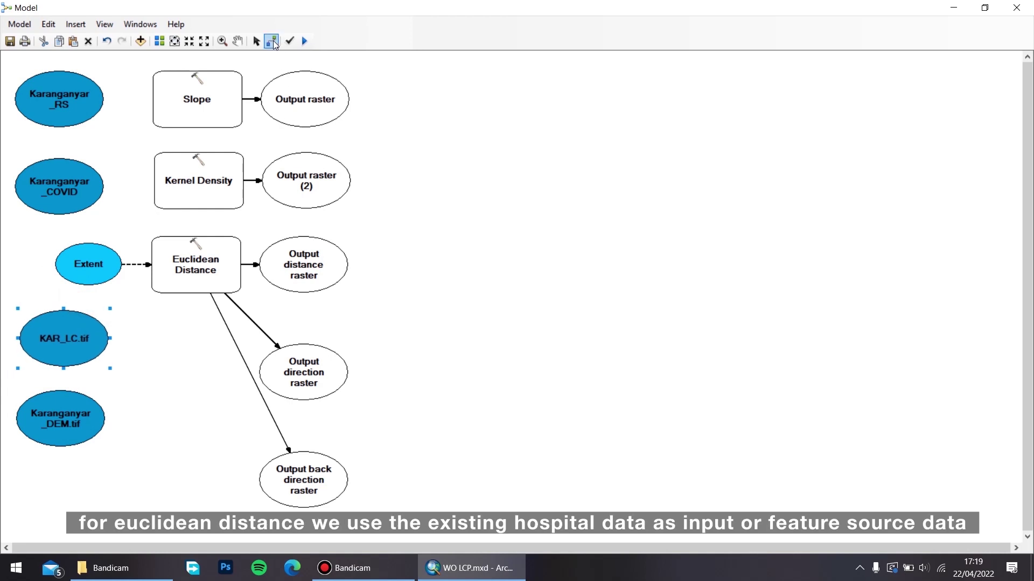
pyautogui.moveTo(80, 108); pyautogui.dragTo(175, 249)
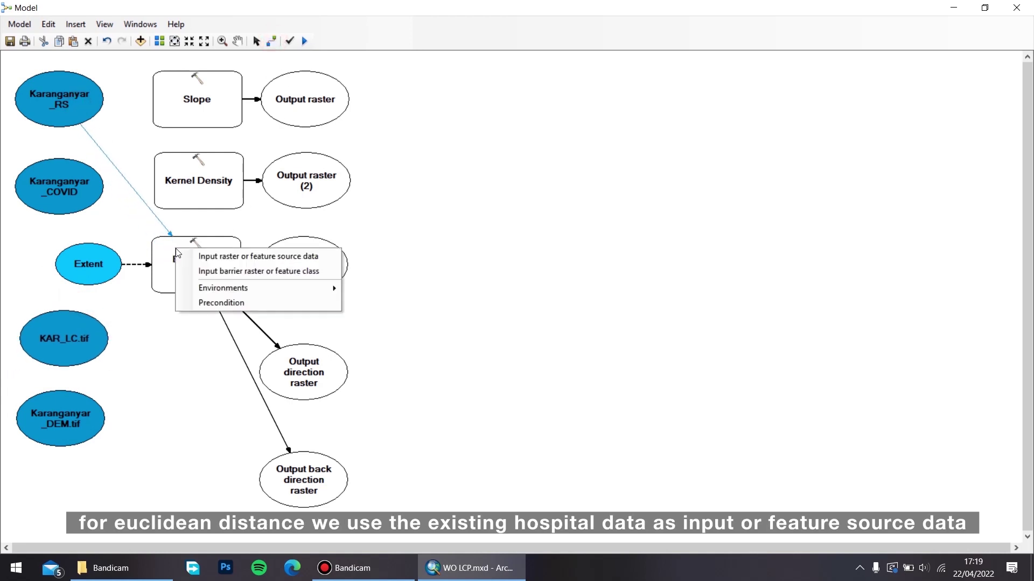
pyautogui.click(217, 256)
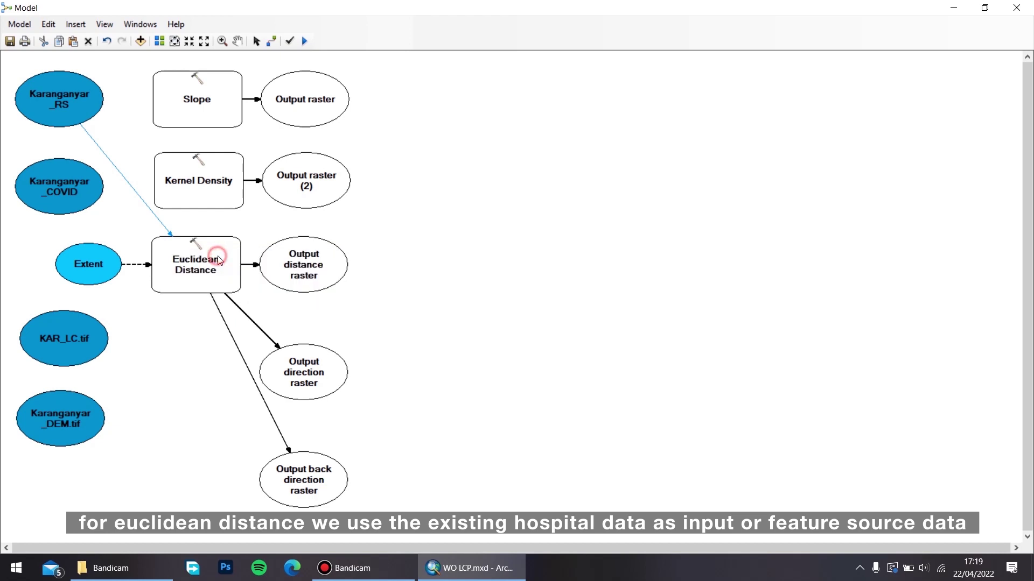
# Step: Connect Karanganyar_COVID to the Kernel Density tool as its input point or polyline features
pyautogui.click(271, 41)
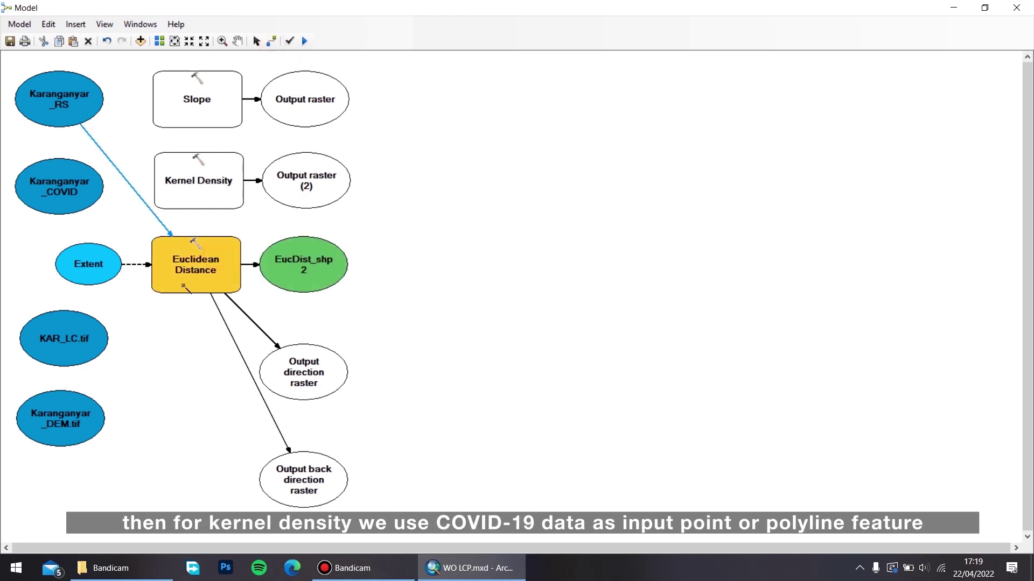
pyautogui.moveTo(78, 189); pyautogui.dragTo(176, 181)
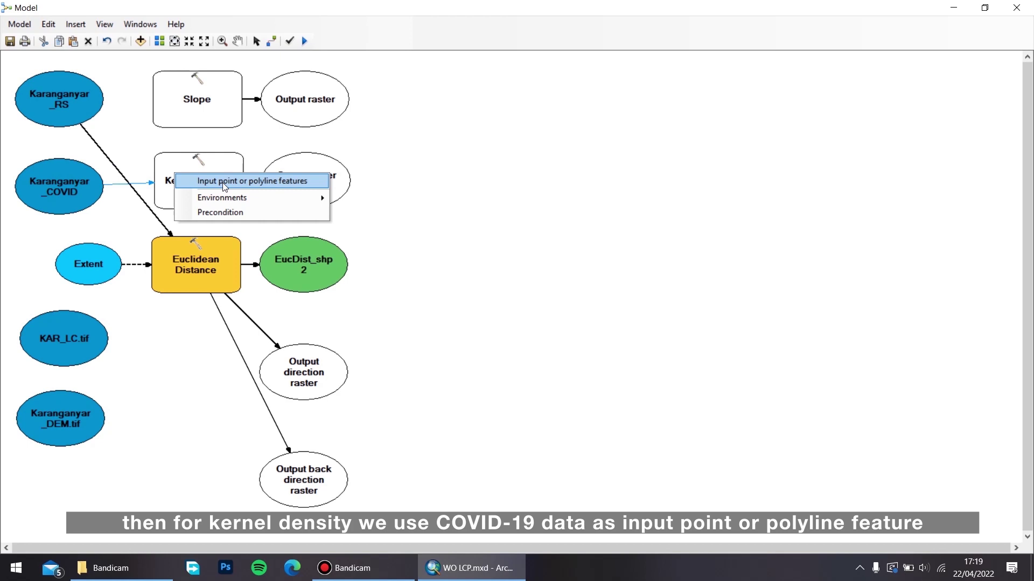
pyautogui.click(223, 183)
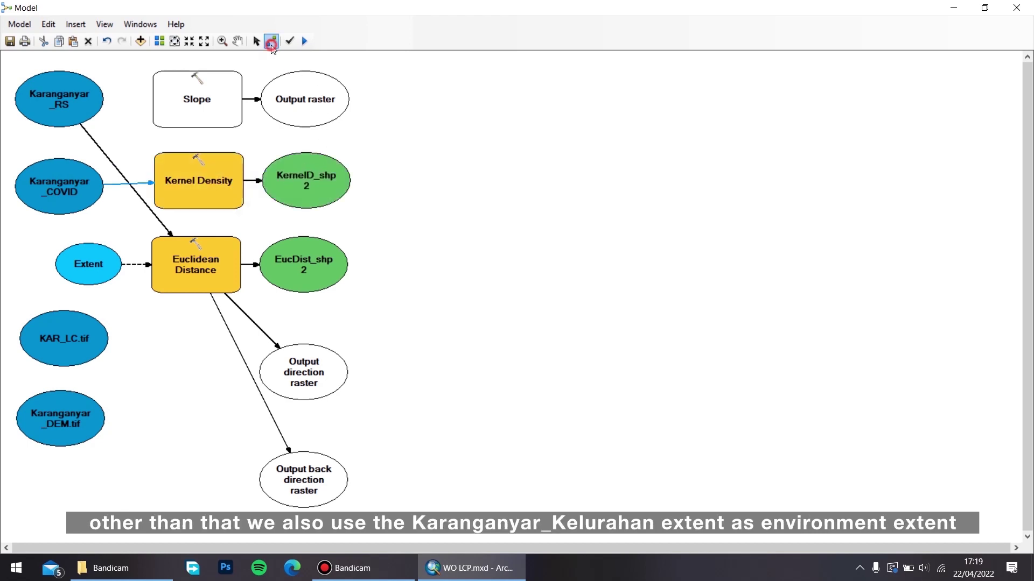
# Step: Connect the Extent variable to the Kernel Density tool as its Extent environment
pyautogui.moveTo(103, 260); pyautogui.dragTo(161, 192)
pyautogui.moveTo(218, 200)
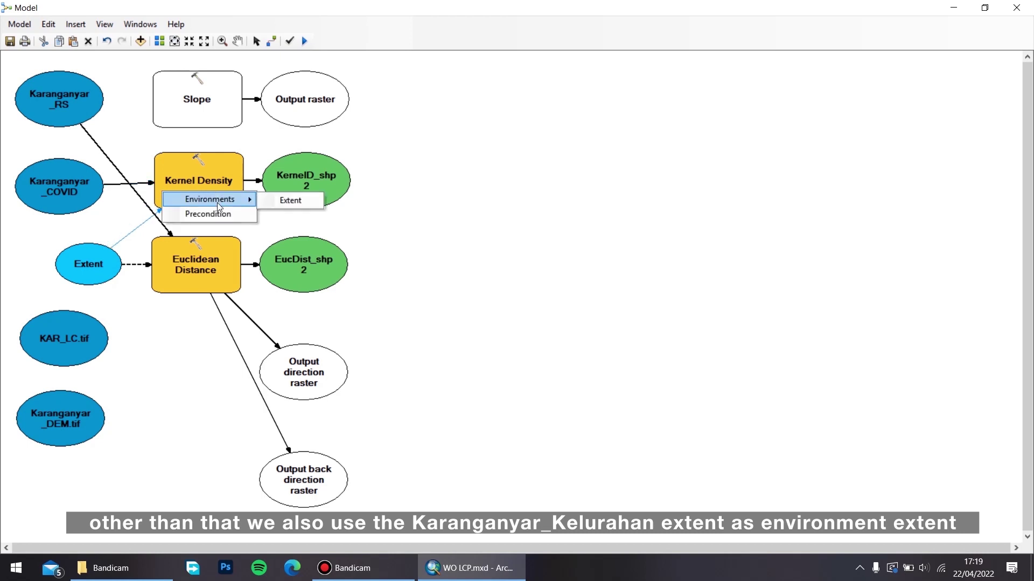
pyautogui.click(288, 200)
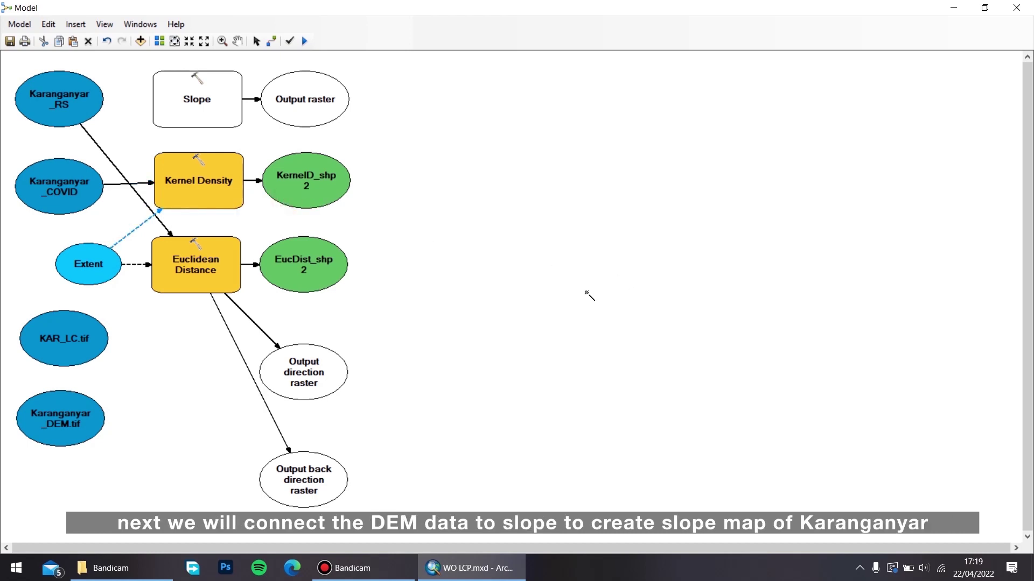
# Step: Connect Karanganyar_DEM.tif to the Slope tool as its input raster and apply the auto layout to the model diagram
pyautogui.moveTo(81, 420); pyautogui.dragTo(167, 109)
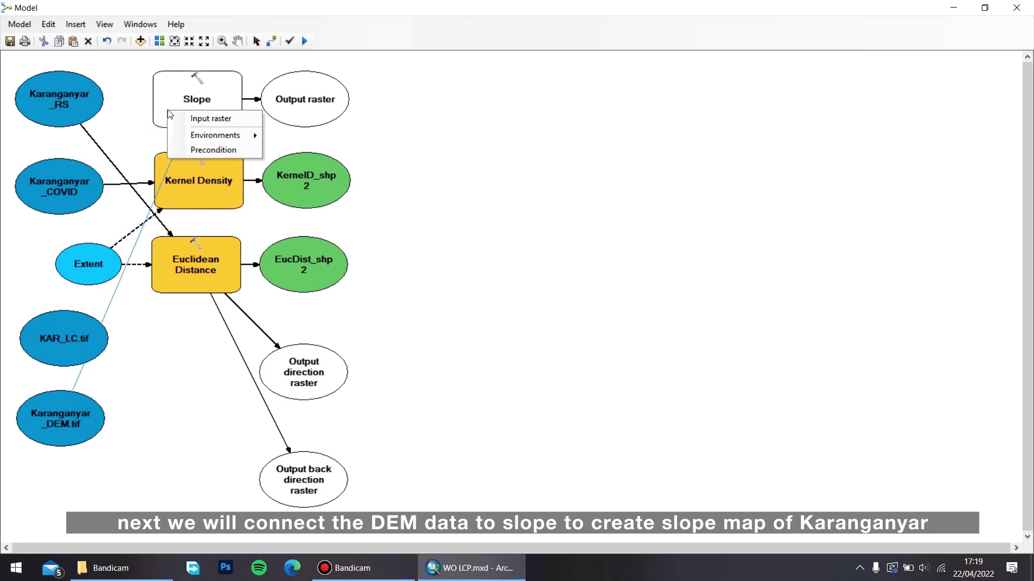
pyautogui.click(198, 120)
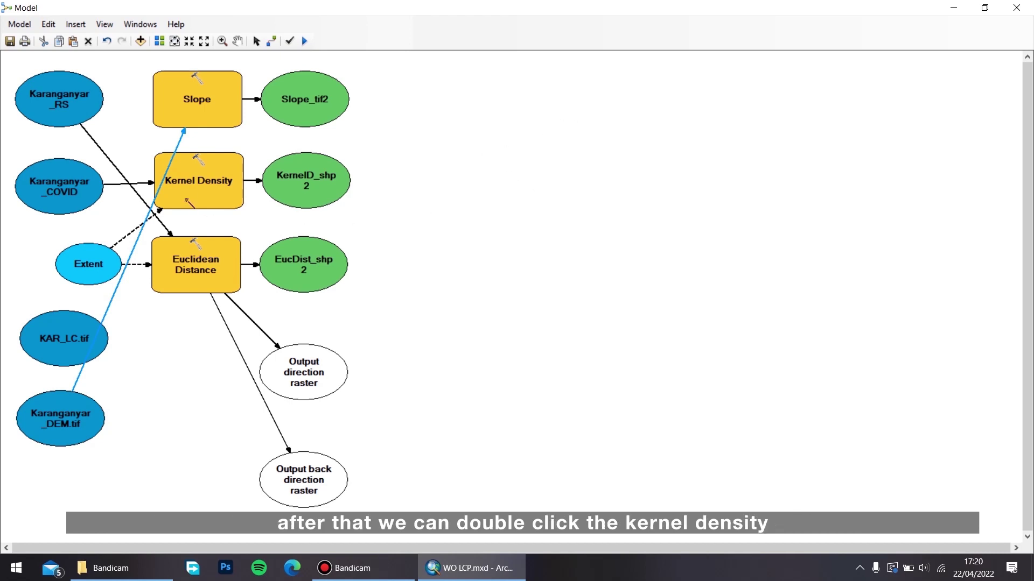
pyautogui.click(159, 41)
pyautogui.scroll(3, 498, 347)
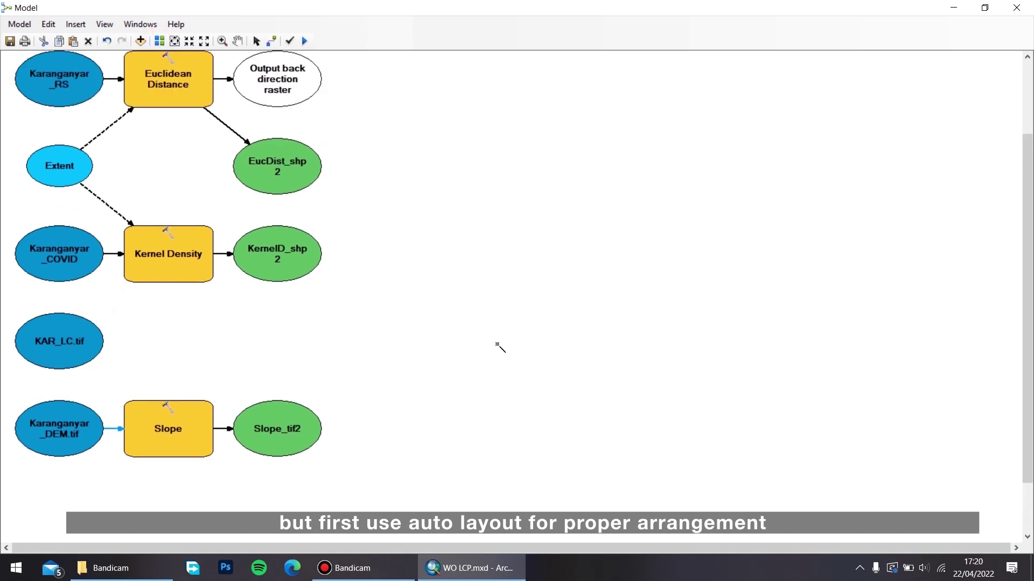
# Step: Set the Kernel Density tool's population field to Terdampak
pyautogui.doubleClick(183, 255)
pyautogui.moveTo(671, 141); pyautogui.dragTo(525, 122)
pyautogui.click(844, 197)
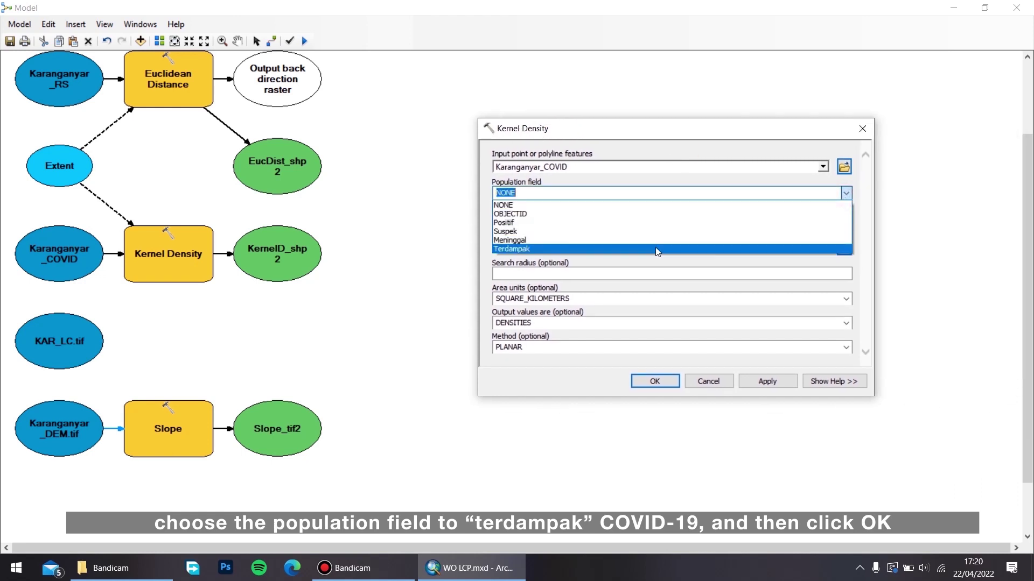
pyautogui.click(655, 246)
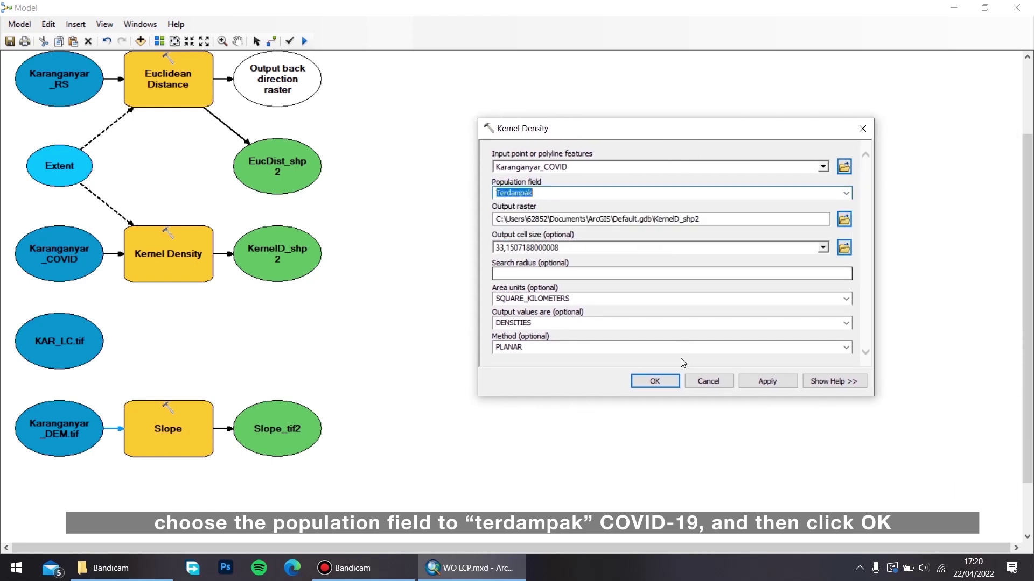
pyautogui.click(655, 381)
# Step: Set the Slope tool's output measurement to PERCENT_RISE
pyautogui.scroll(3, 525, 331)
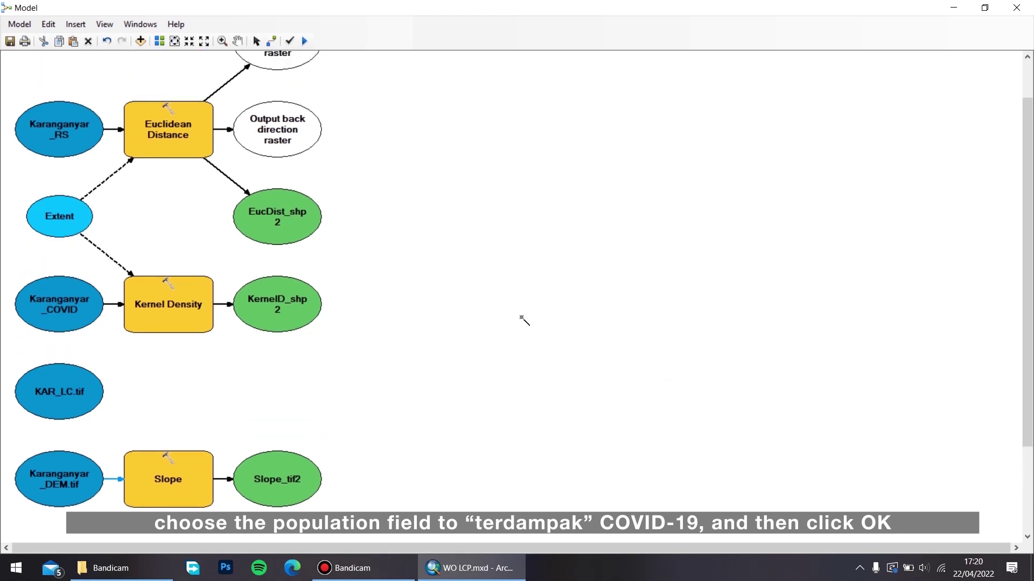
pyautogui.scroll(-2, 547, 318)
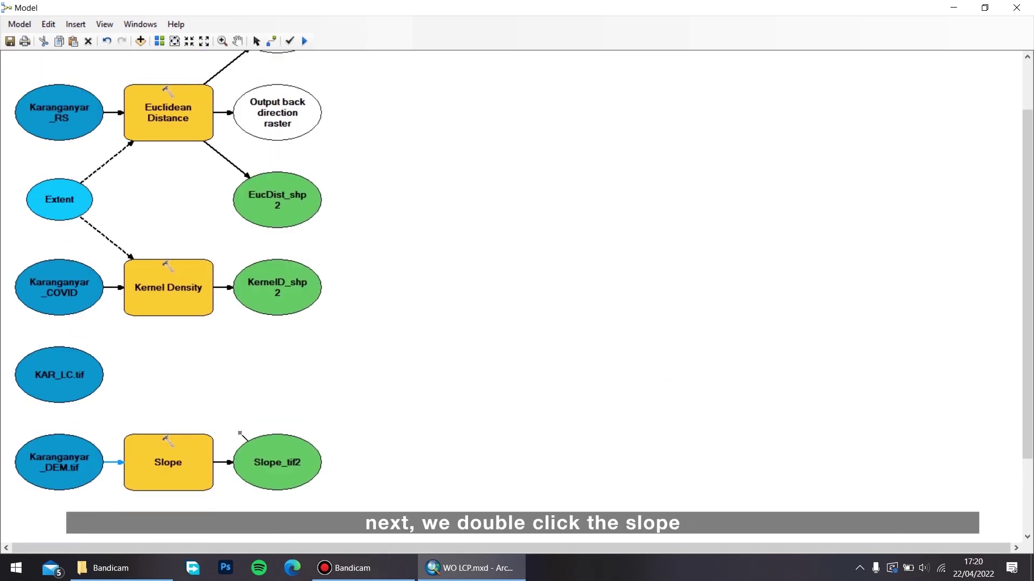
pyautogui.doubleClick(195, 459)
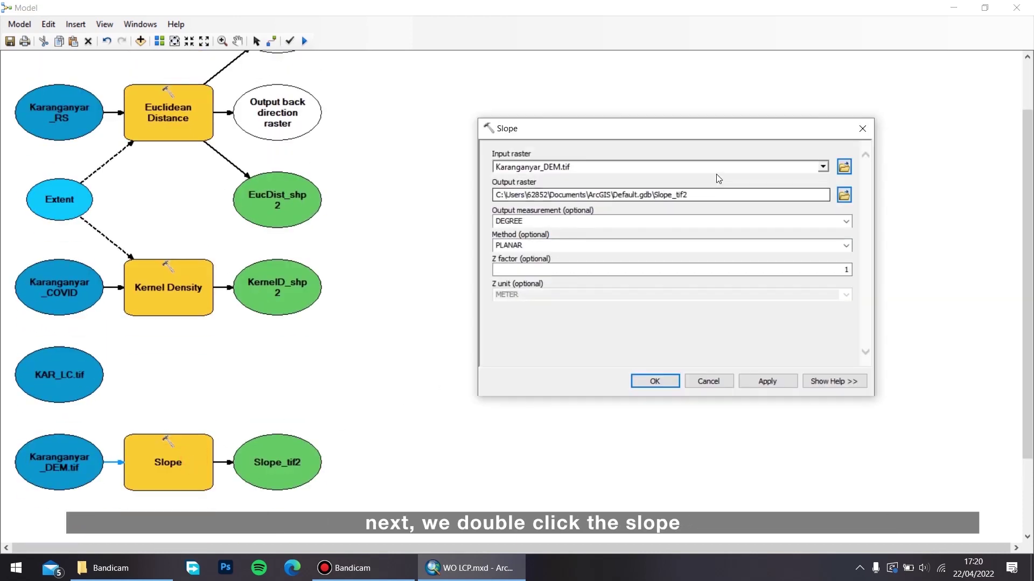
pyautogui.click(848, 221)
pyautogui.click(828, 238)
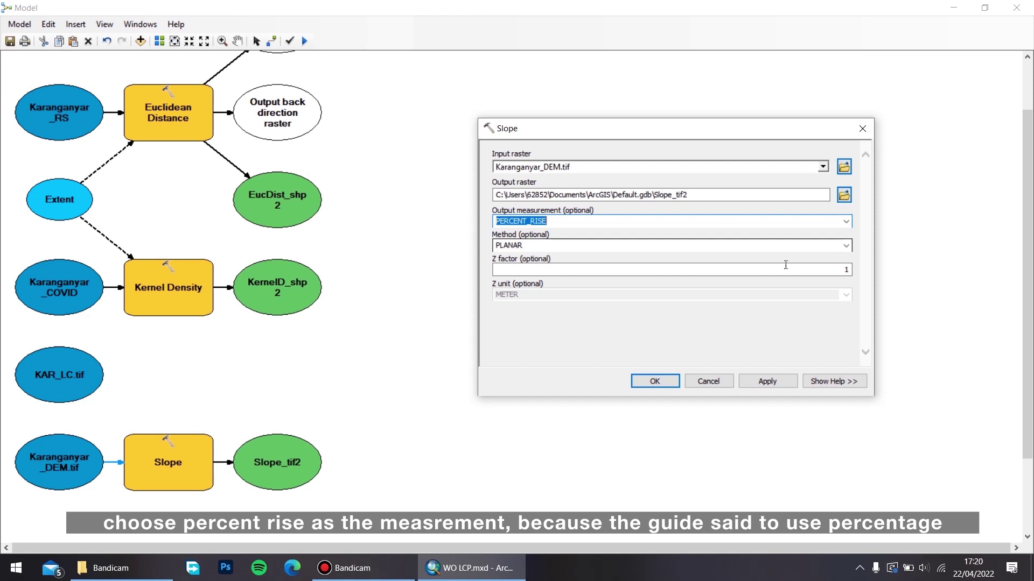
pyautogui.click(658, 380)
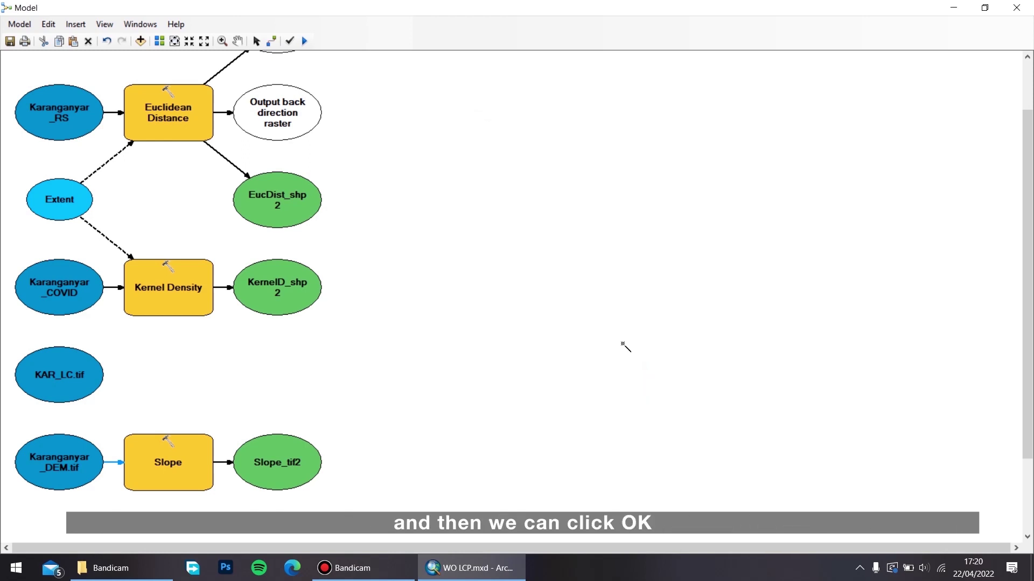
# Step: Run the whole model and close the run progress dialog once it has completed
pyautogui.scroll(2, 388, 351)
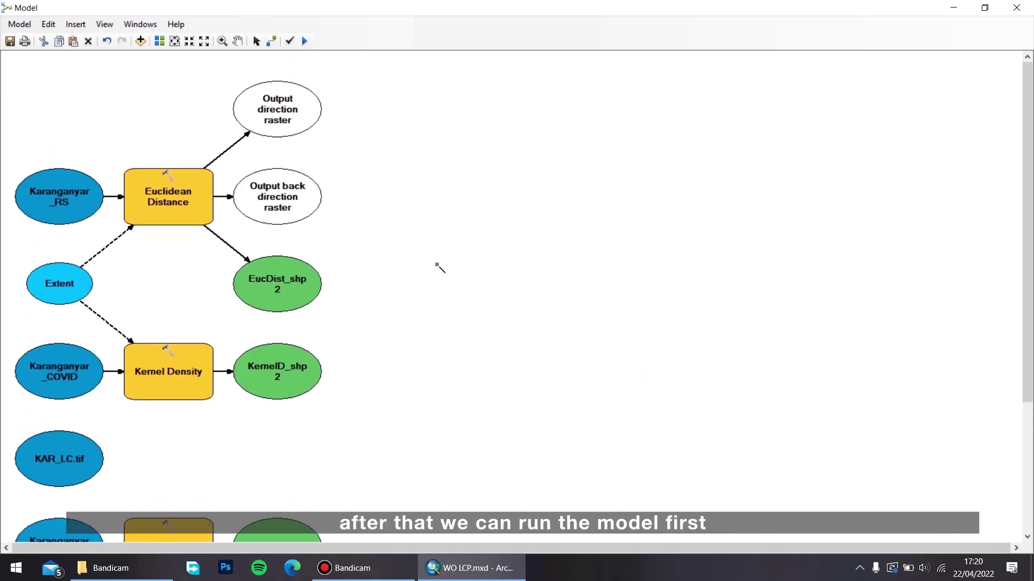
pyautogui.scroll(-1, 437, 266)
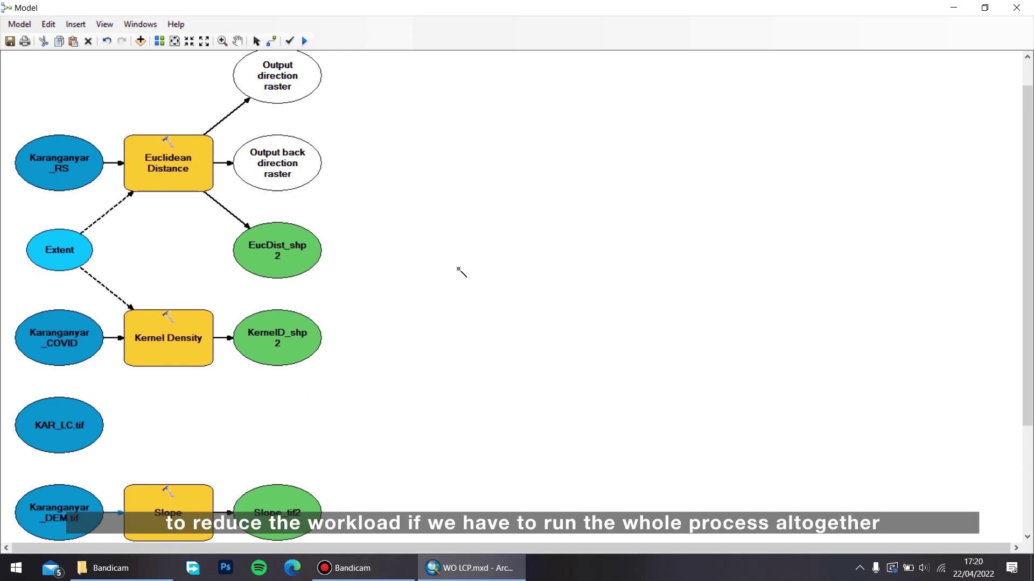
pyautogui.scroll(-1, 461, 272)
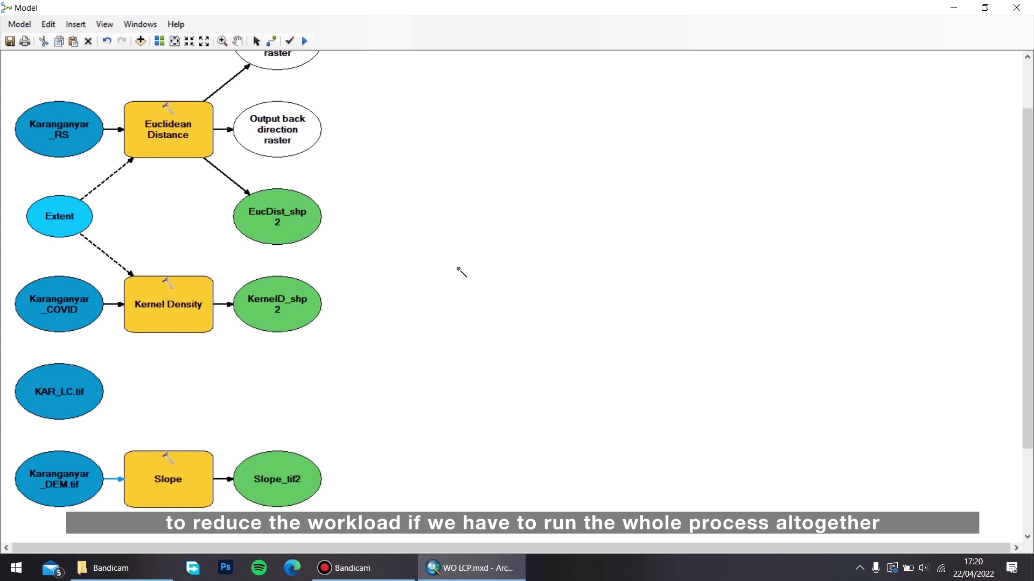
pyautogui.click(305, 41)
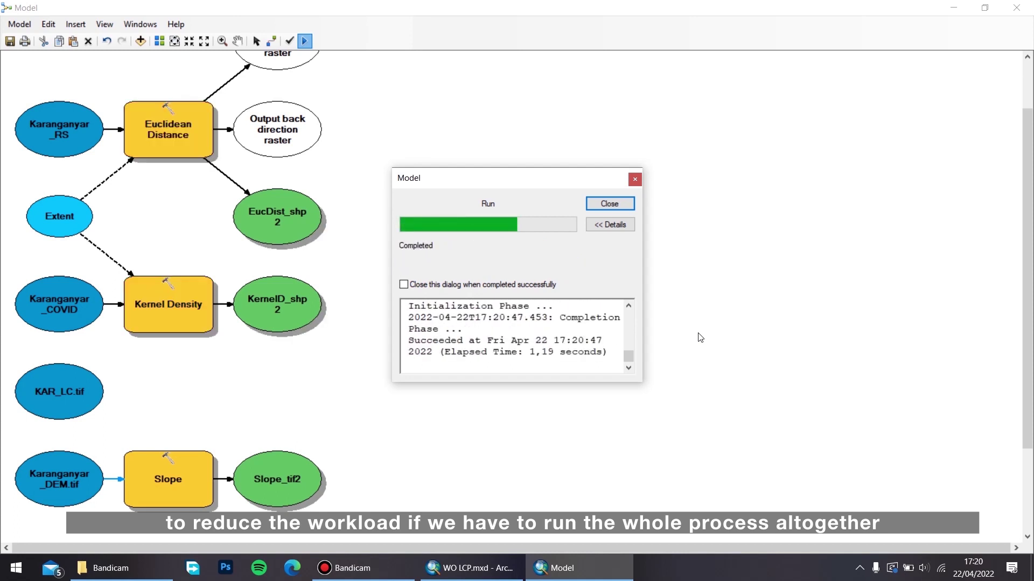
pyautogui.click(612, 204)
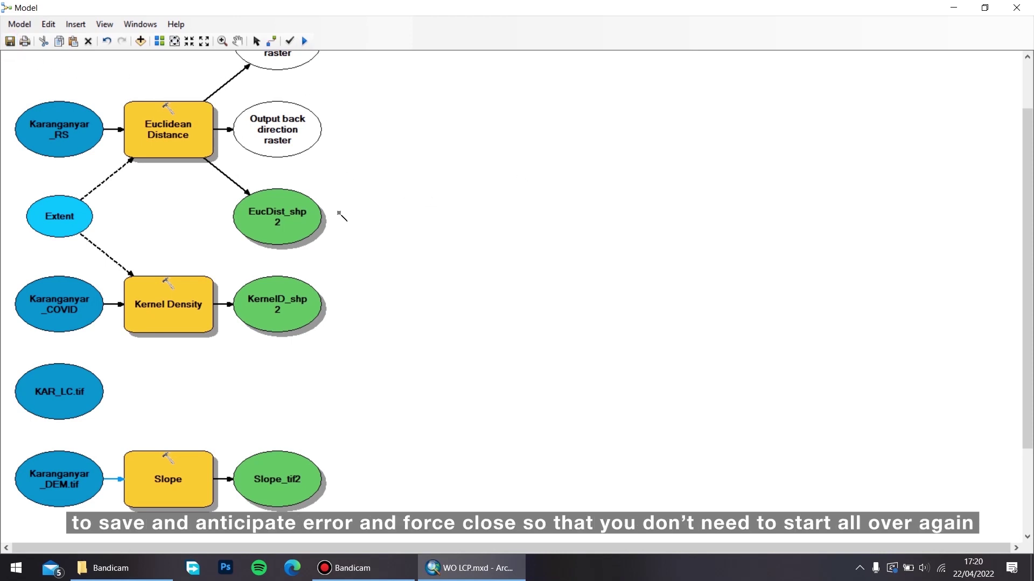
pyautogui.scroll(2, 339, 215)
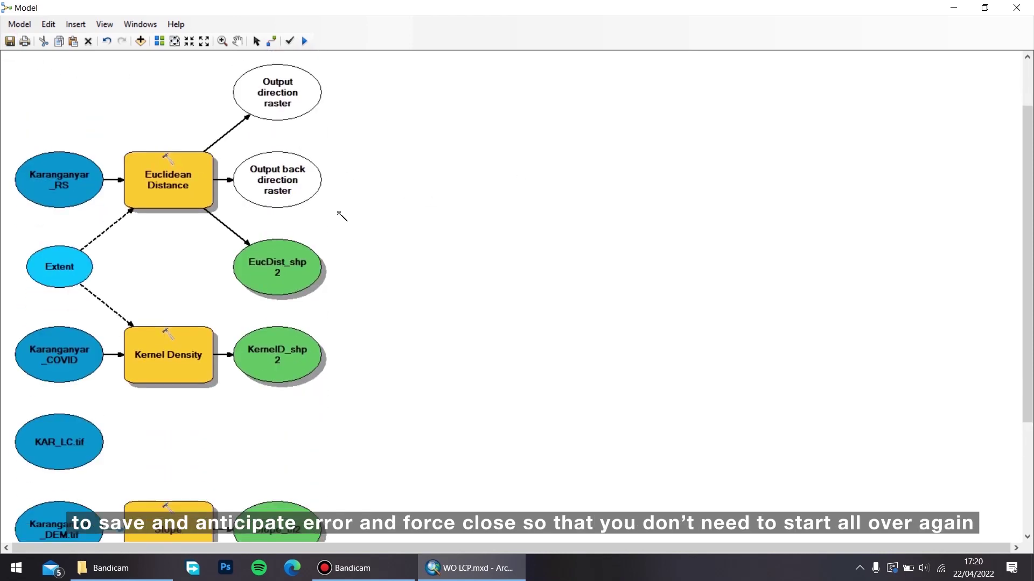
pyautogui.scroll(-5, 339, 216)
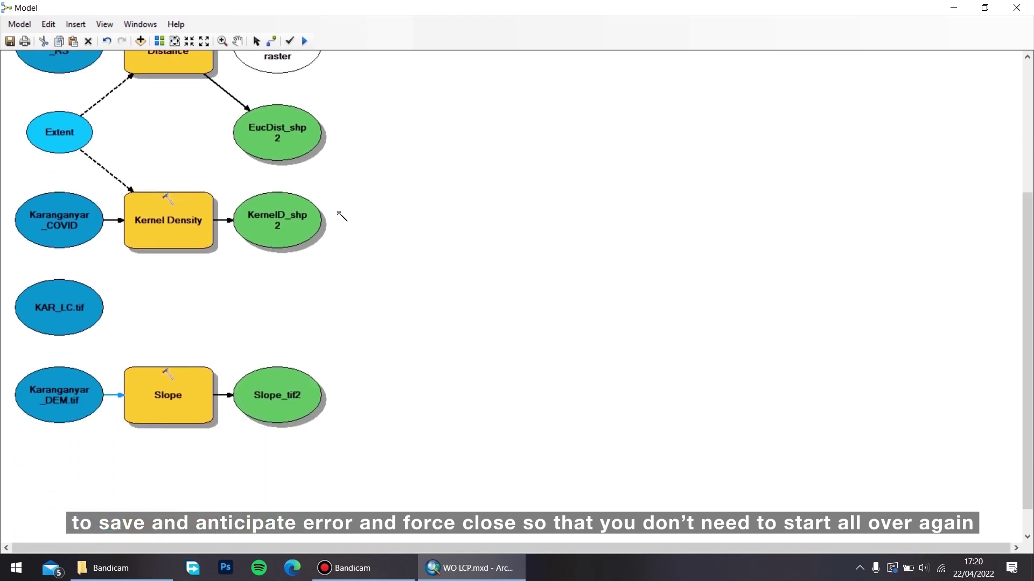
pyautogui.scroll(5, 401, 281)
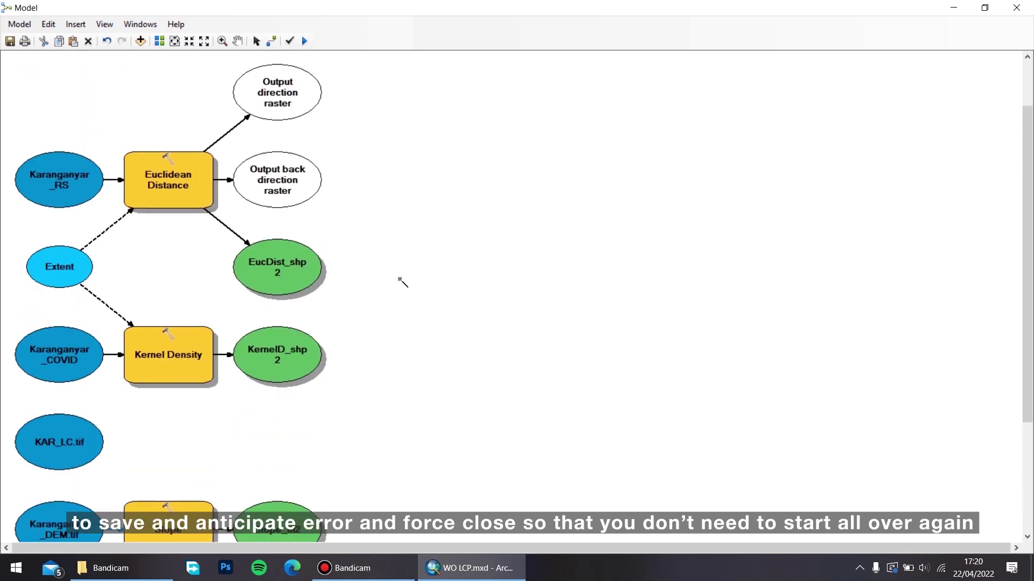
# Step: Restore the maximized model window to a smaller size and open the tool search in ArcMap
pyautogui.click(985, 7)
pyautogui.scroll(-8, 596, 238)
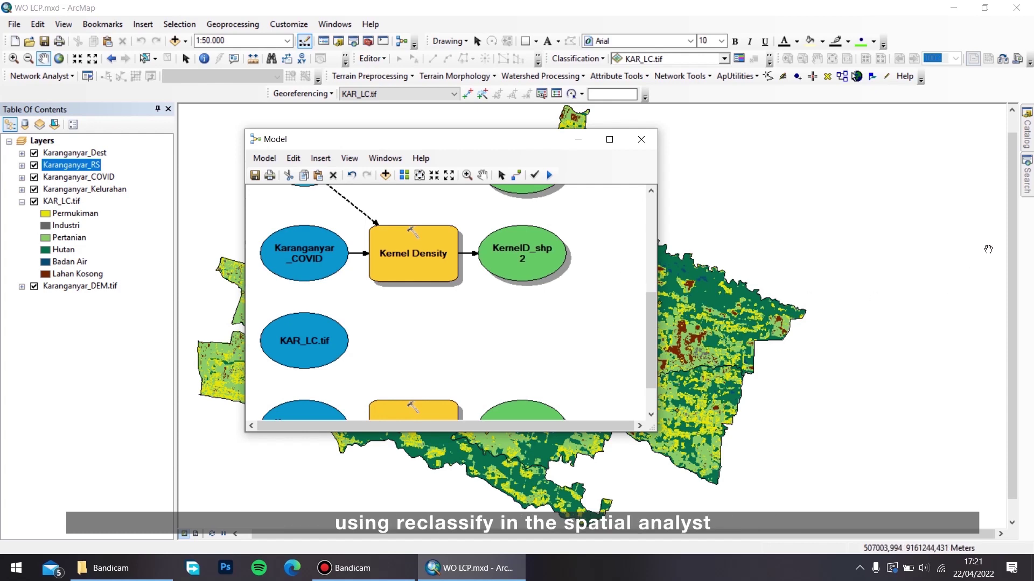
pyautogui.click(1027, 177)
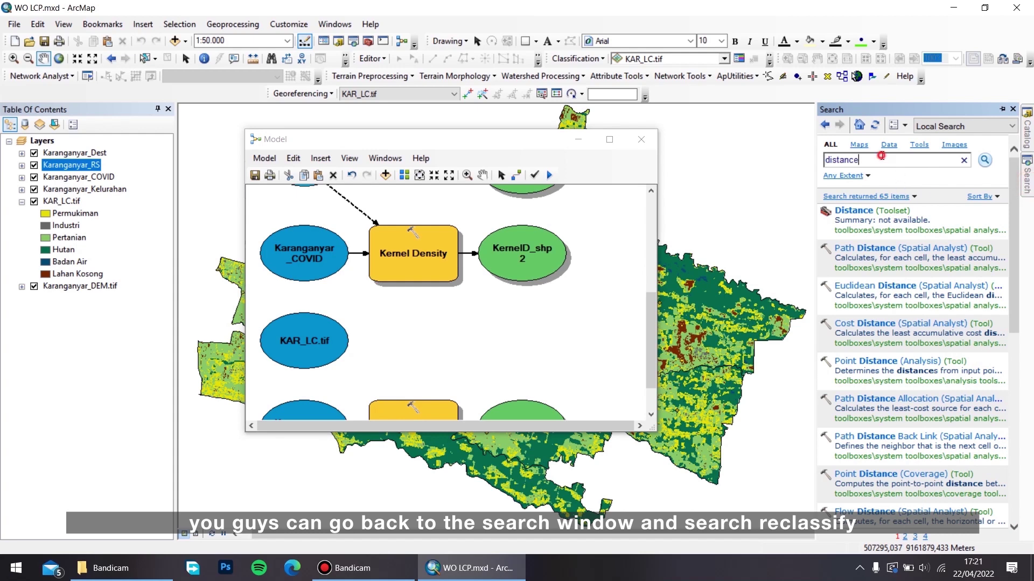
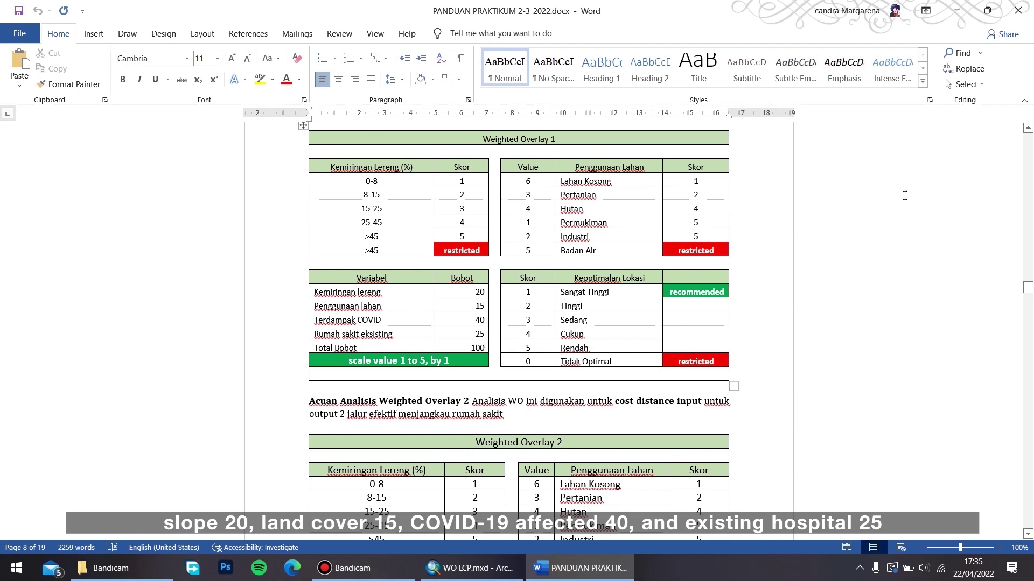
# Step: Minimize the Word guide to return to the Weighted Overlay settings in the model
pyautogui.click(957, 11)
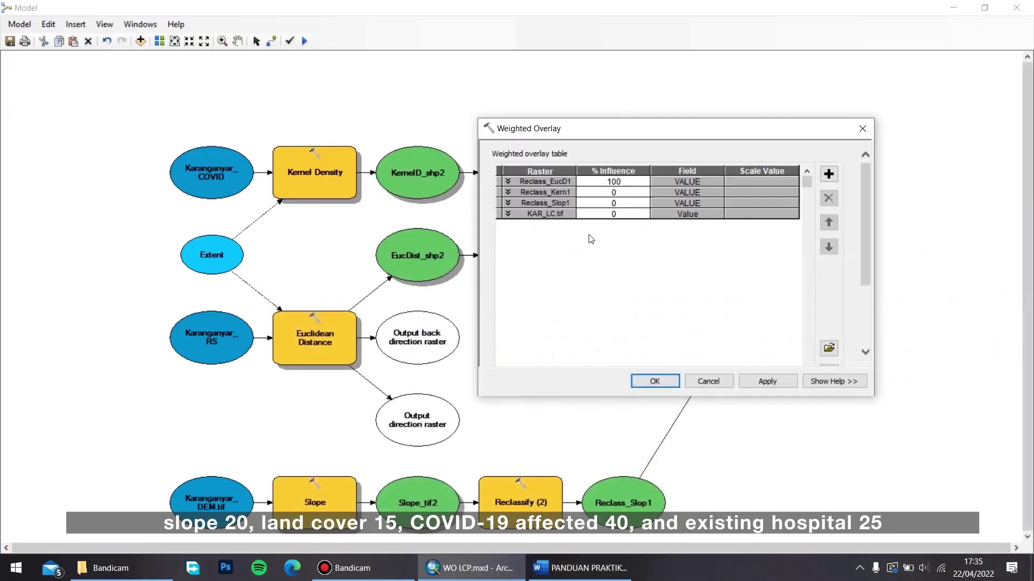
# Step: Set the % influence of the KAR_LC.tif raster to 20 in the weighted overlay table
pyautogui.click(604, 214)
pyautogui.click(616, 214)
pyautogui.press('BackSpace')
pyautogui.write('20')
pyautogui.press('Return')
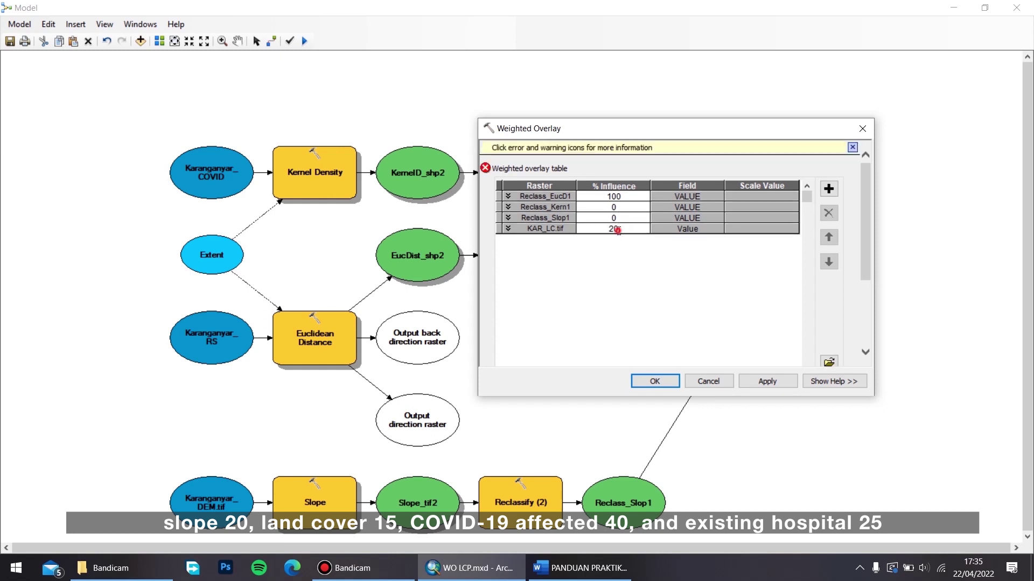
# Step: Set the % influence of the KAR_LC.tif raster to 15
pyautogui.press('BackSpace')
pyautogui.press('BackSpace')
pyautogui.write('15')
pyautogui.press('Return')
# Step: Set the % influence of Reclass_Slop1 to 20, Reclass_Kern1 to 40 and Reclass_EucD1 to 25
pyautogui.click(614, 203)
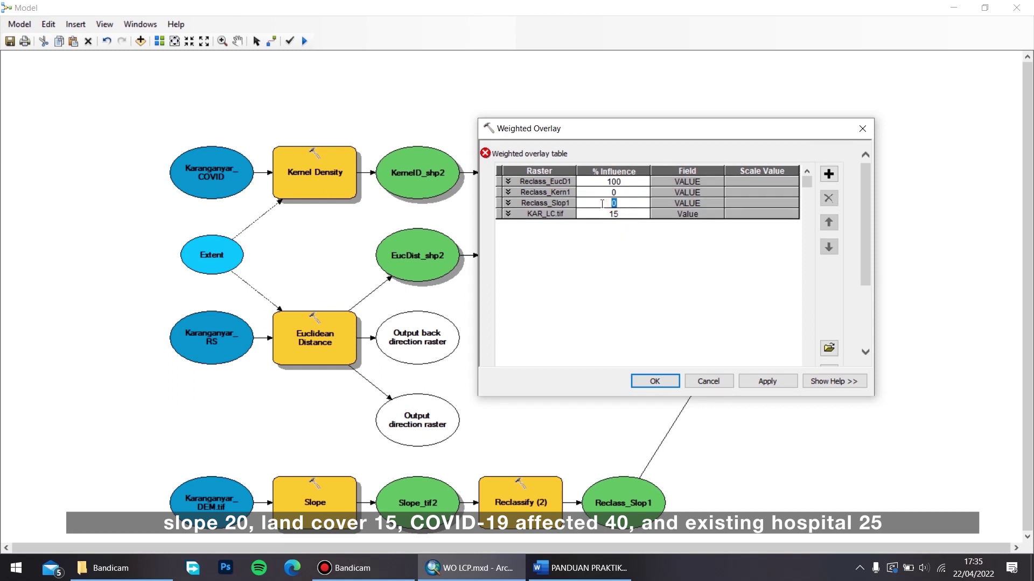
pyautogui.click(641, 193)
pyautogui.press('BackSpace')
pyautogui.click(634, 183)
pyautogui.press('BackSpace')
pyautogui.write('25')
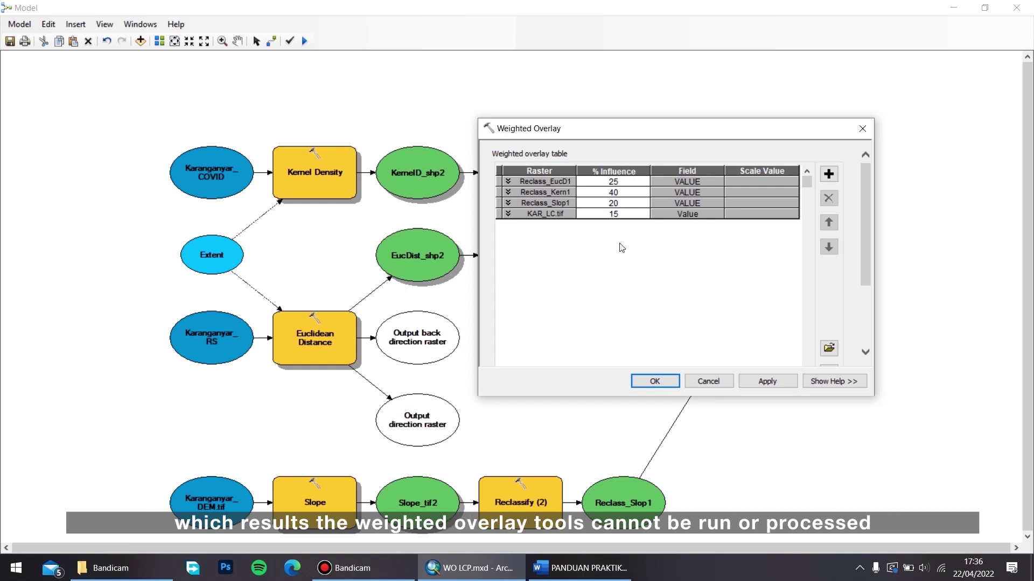
# Step: Expand the Reclass_EucD1 and Reclass_Kern1 rasters in the weighted overlay table and set the evaluation scale to 1 to 5 by 1
pyautogui.click(508, 182)
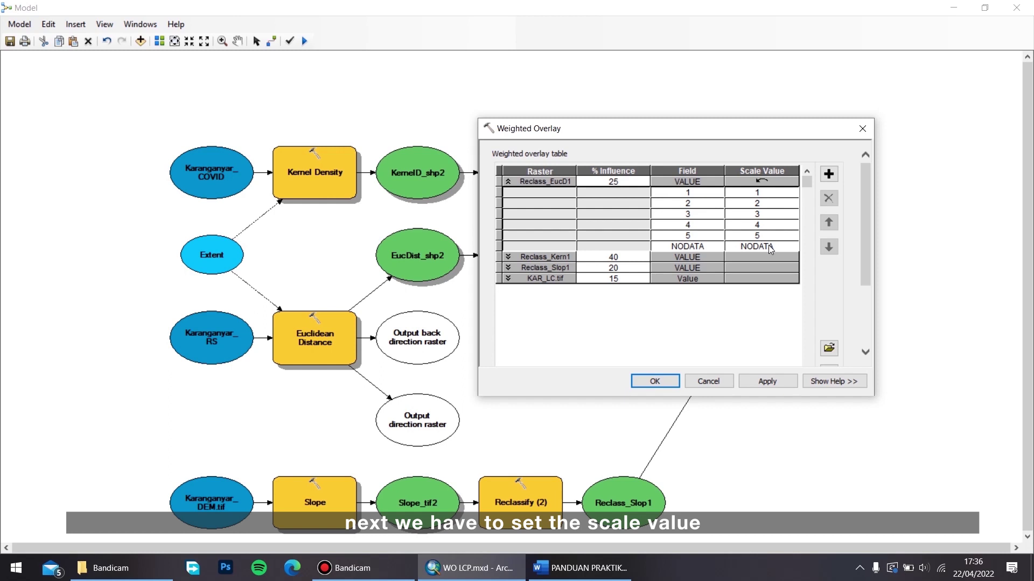
pyautogui.click(507, 257)
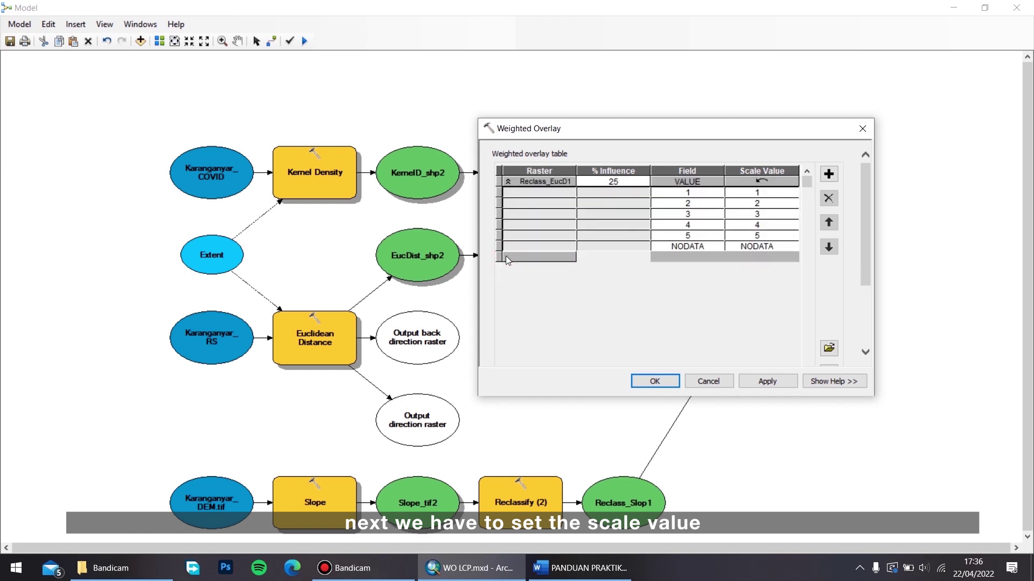
pyautogui.scroll(-4, 683, 280)
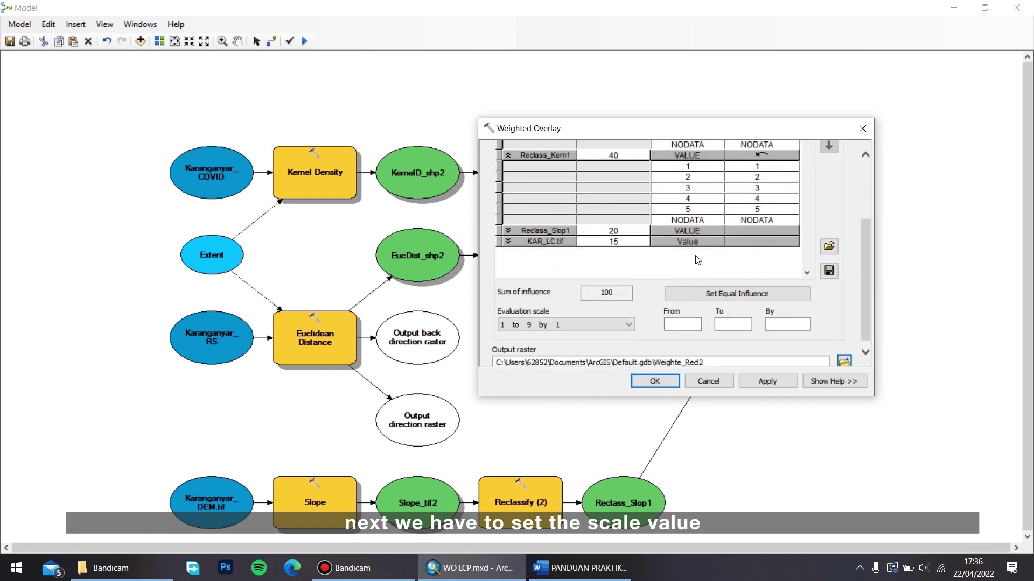
pyautogui.click(596, 325)
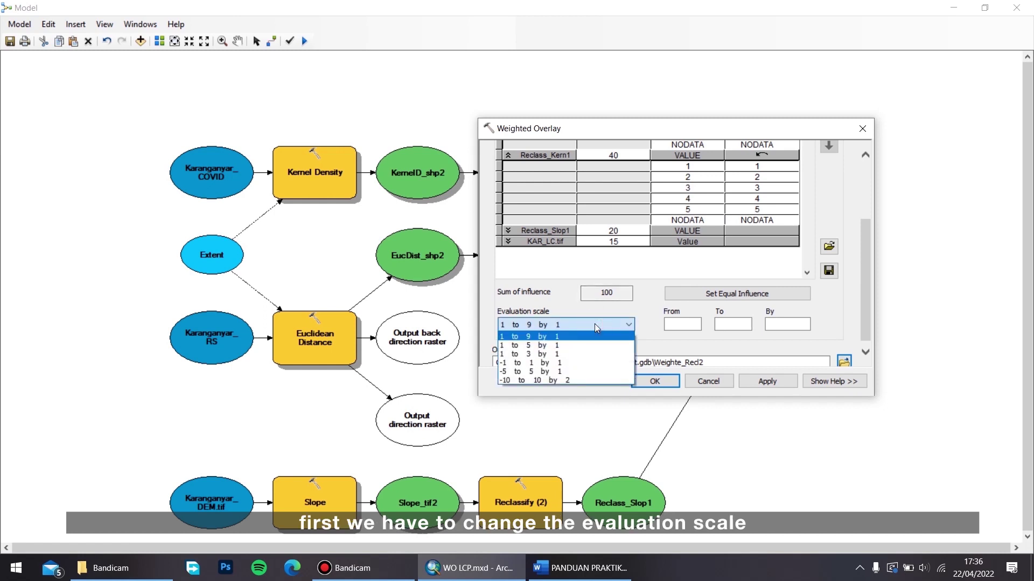
pyautogui.click(603, 345)
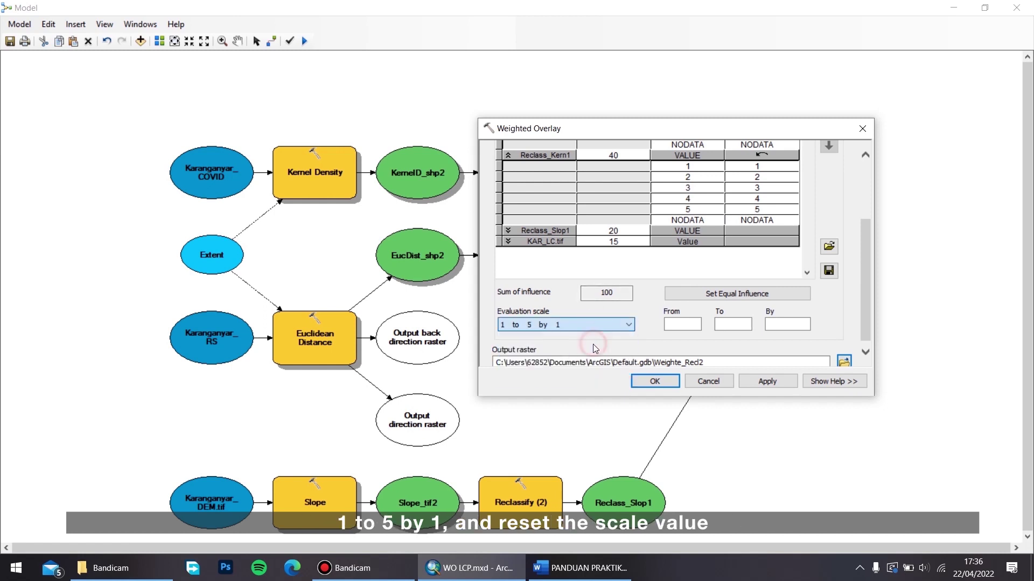
# Step: Set the scale values of Reclass_EucD1 classes 3, 4 and 5 to 3, 4 and 5 in the weighted overlay table
pyautogui.scroll(4, 616, 339)
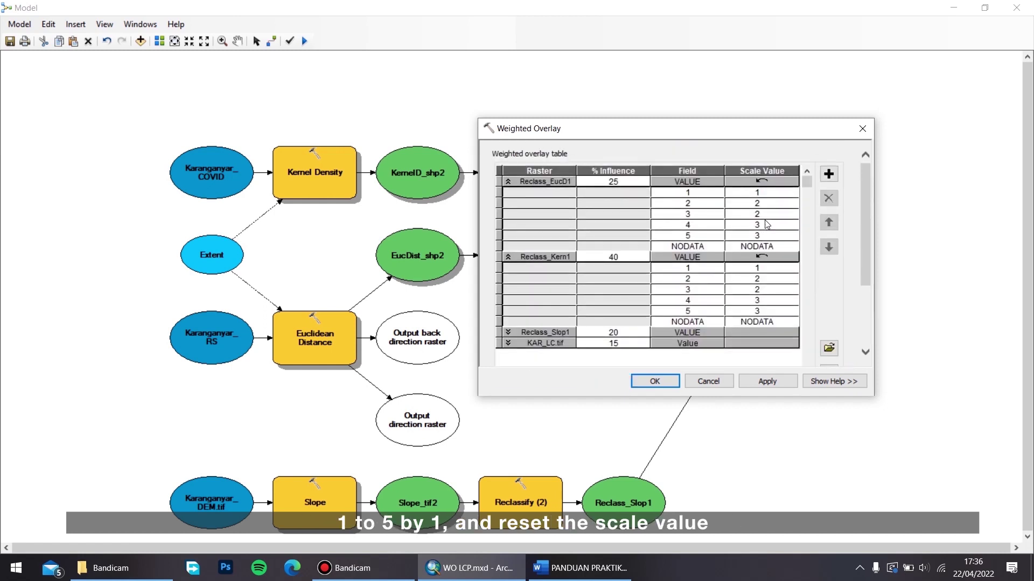
pyautogui.click(767, 214)
pyautogui.write('3')
pyautogui.click(760, 225)
pyautogui.write('4')
pyautogui.click(761, 236)
pyautogui.write('5')
# Step: Set the scale values of Reclass_Kern1 classes 3, 4 and 5 to 3, 4 and 5
pyautogui.click(768, 289)
pyautogui.write('3')
pyautogui.click(761, 298)
pyautogui.write('4')
pyautogui.click(756, 311)
# Step: Expand Reclass_Slop1, set classes 3 and 4 to scale values 3 and 4, and check the slope scores in the Word guide
pyautogui.click(508, 335)
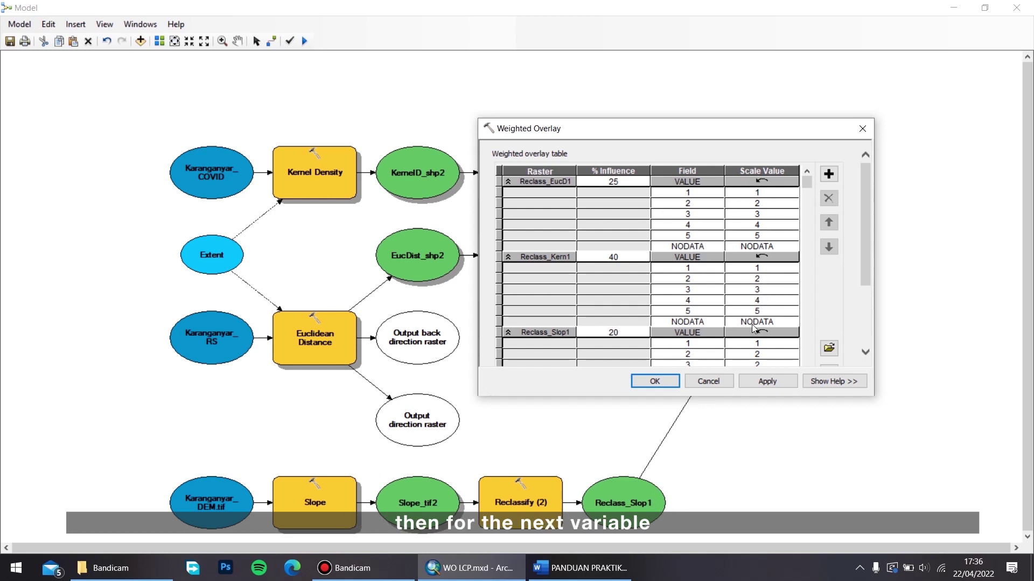
pyautogui.scroll(-3, 773, 315)
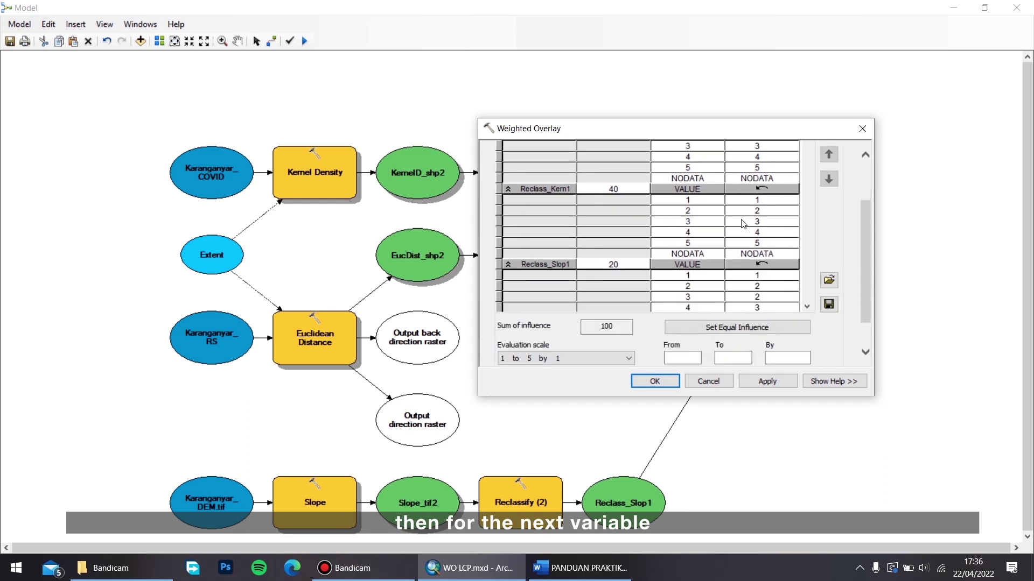
pyautogui.scroll(-1, 669, 275)
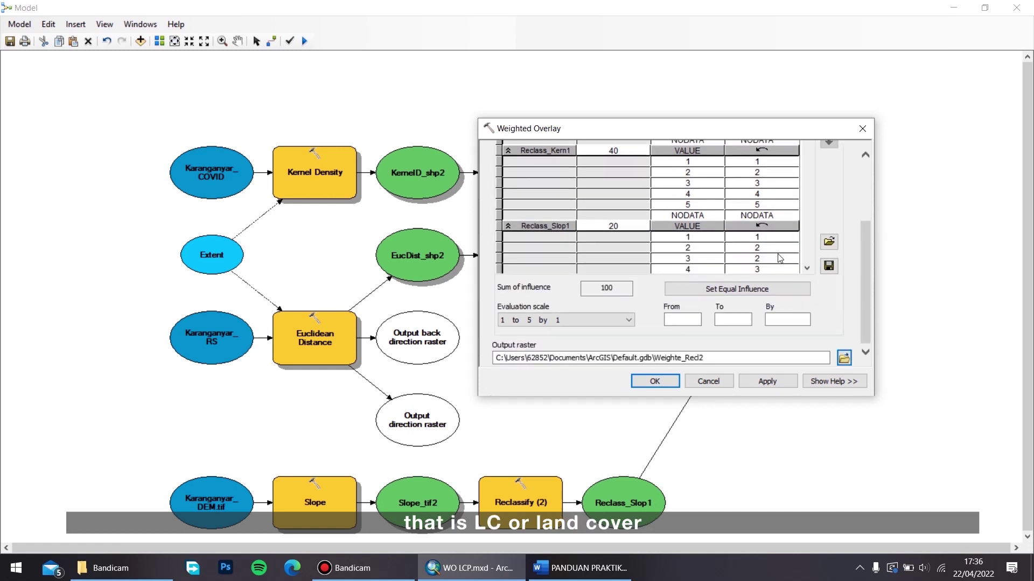
pyautogui.click(807, 268)
pyautogui.click(807, 269)
pyautogui.click(807, 269)
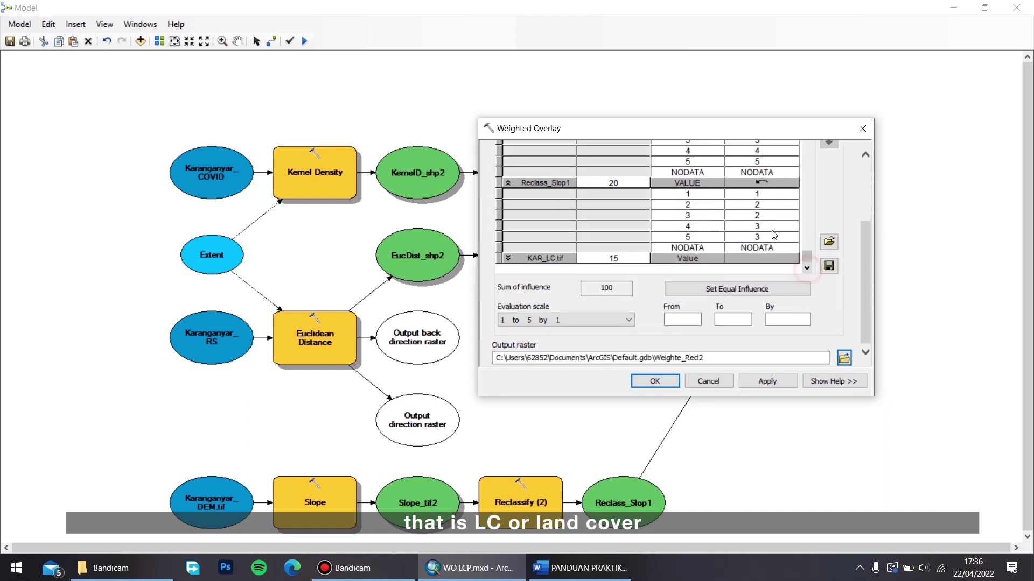
pyautogui.click(759, 218)
pyautogui.write('3')
pyautogui.click(759, 226)
pyautogui.write('4')
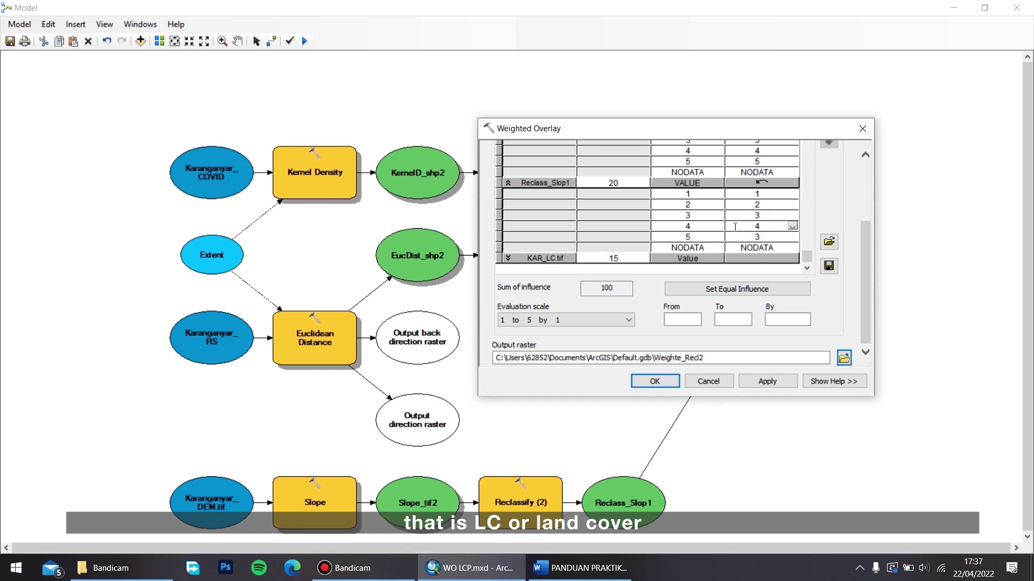
pyautogui.click(561, 575)
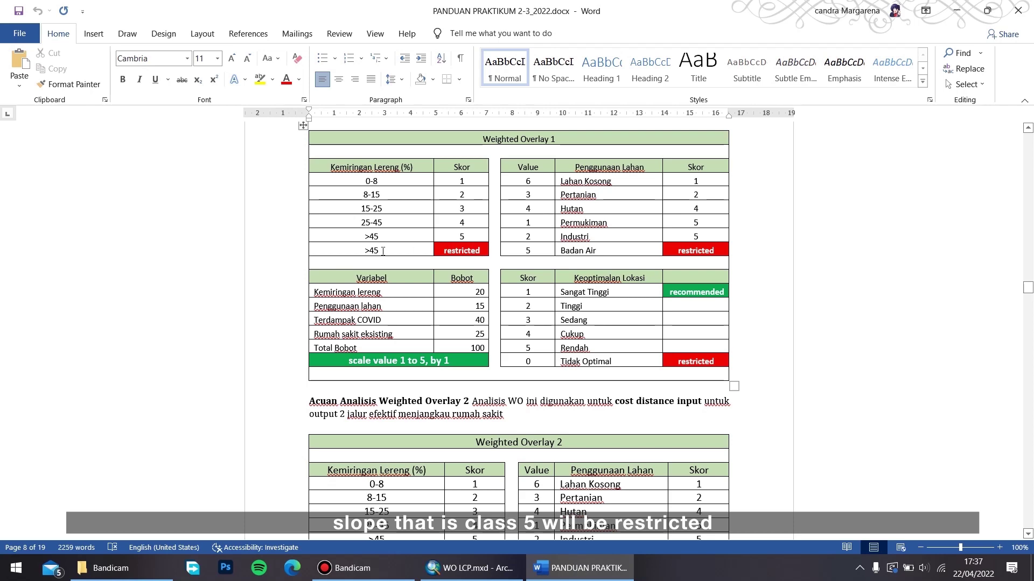
pyautogui.click(470, 569)
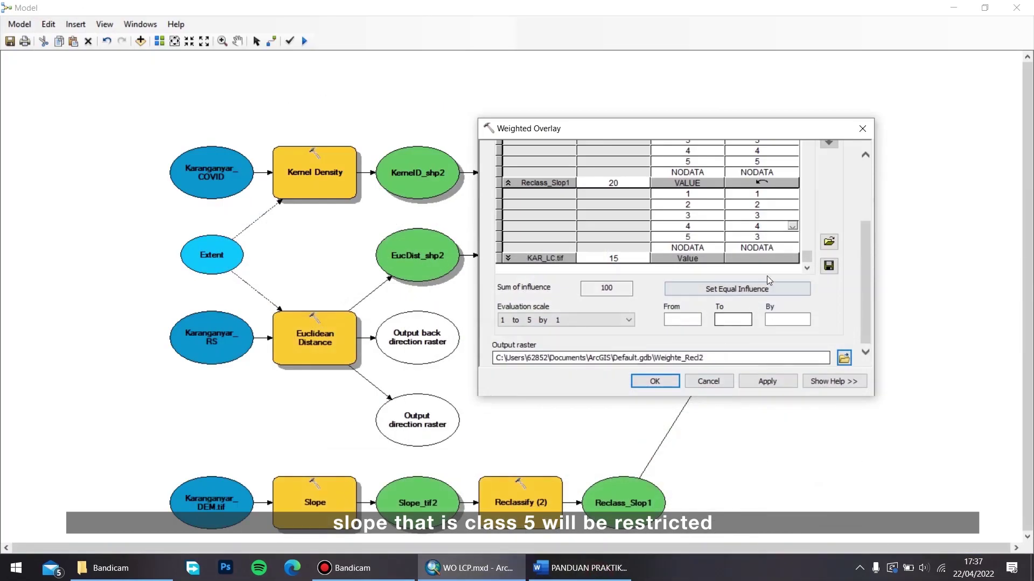
pyautogui.scroll(1, 788, 252)
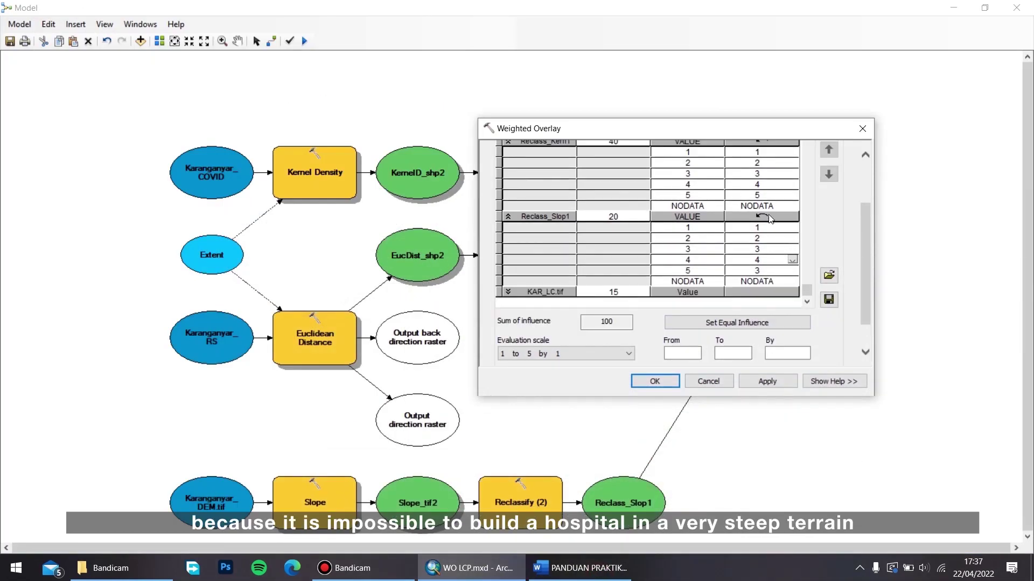
pyautogui.click(774, 197)
pyautogui.click(774, 196)
pyautogui.click(768, 247)
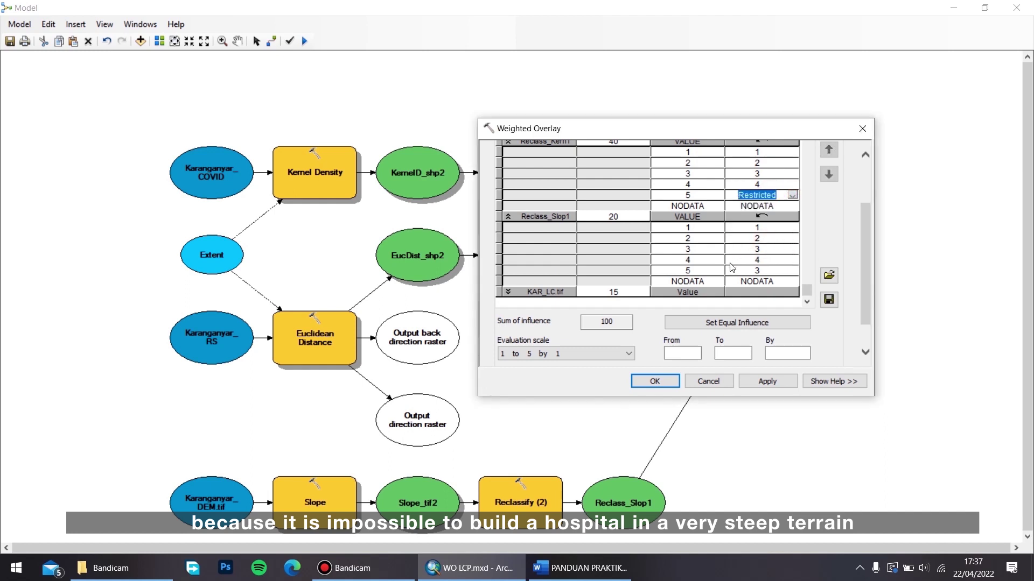
pyautogui.click(793, 195)
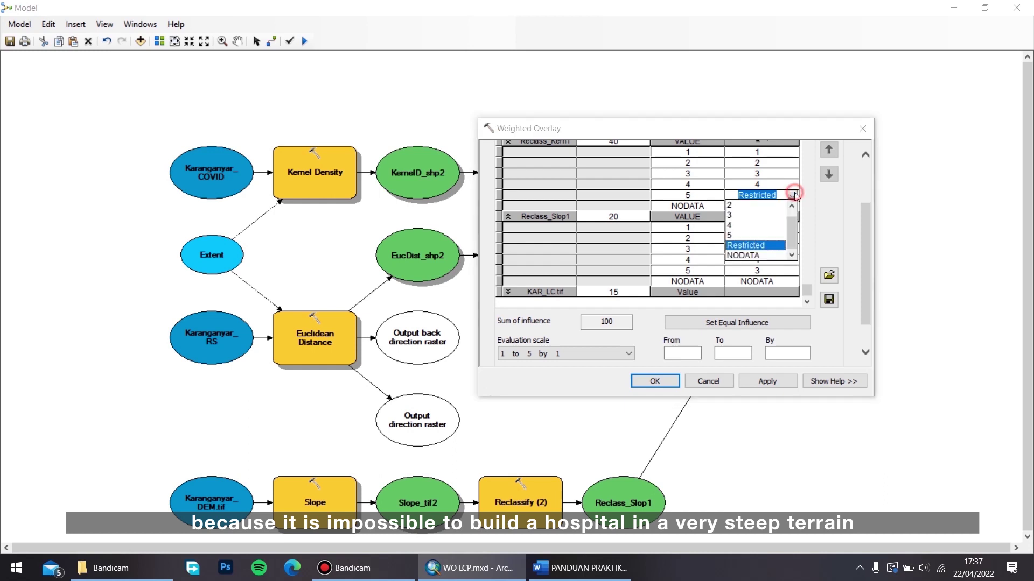
pyautogui.click(768, 231)
# Step: Set the scale value of Reclass_Slop1 class 5 to Restricted
pyautogui.click(781, 269)
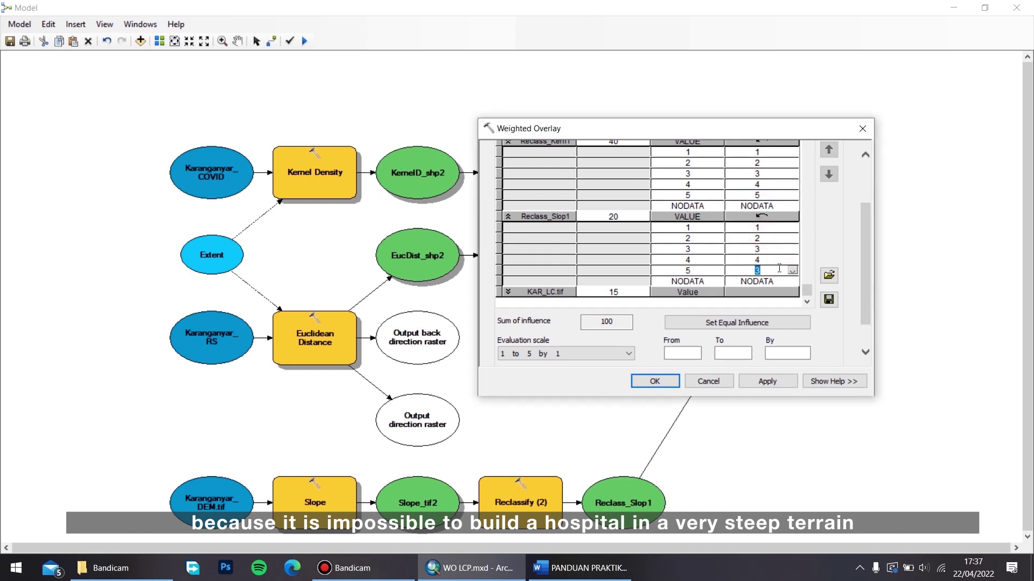
pyautogui.click(792, 270)
pyautogui.click(762, 316)
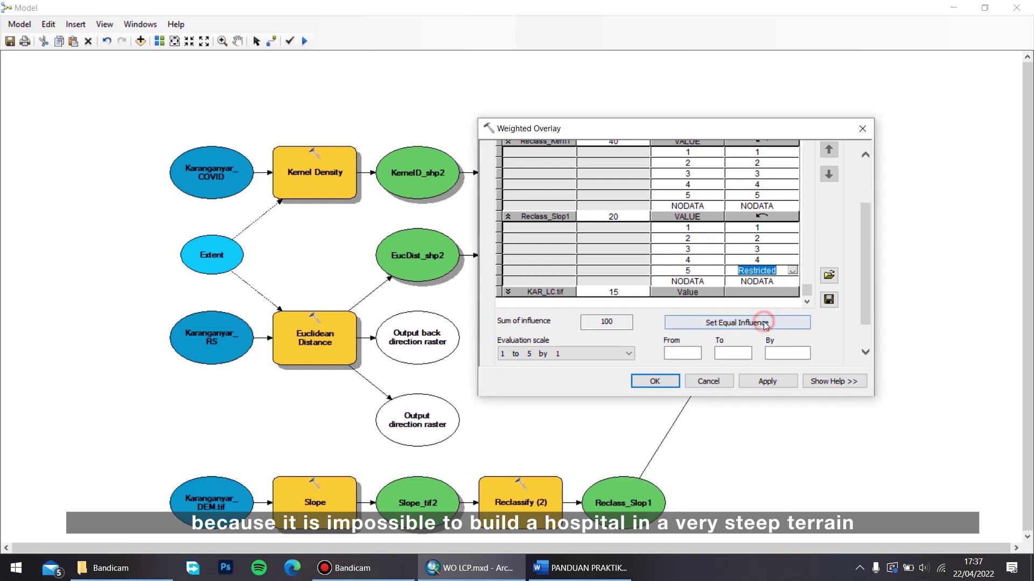
# Step: Expand KAR_LC.tif, check the land use scores in the Word guide, and set the scale value of class 0 to NODATA
pyautogui.click(508, 291)
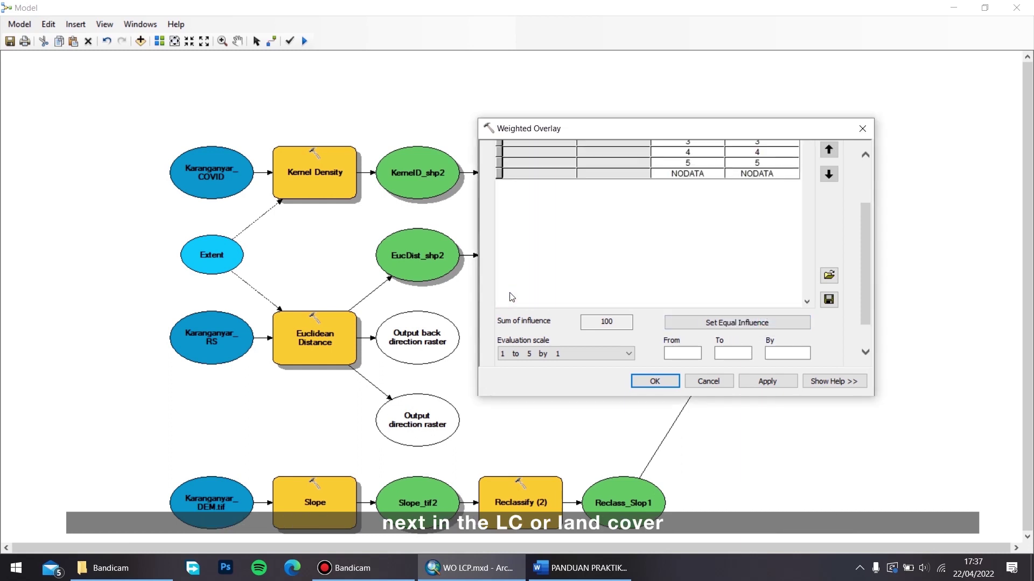
pyautogui.scroll(-2, 803, 291)
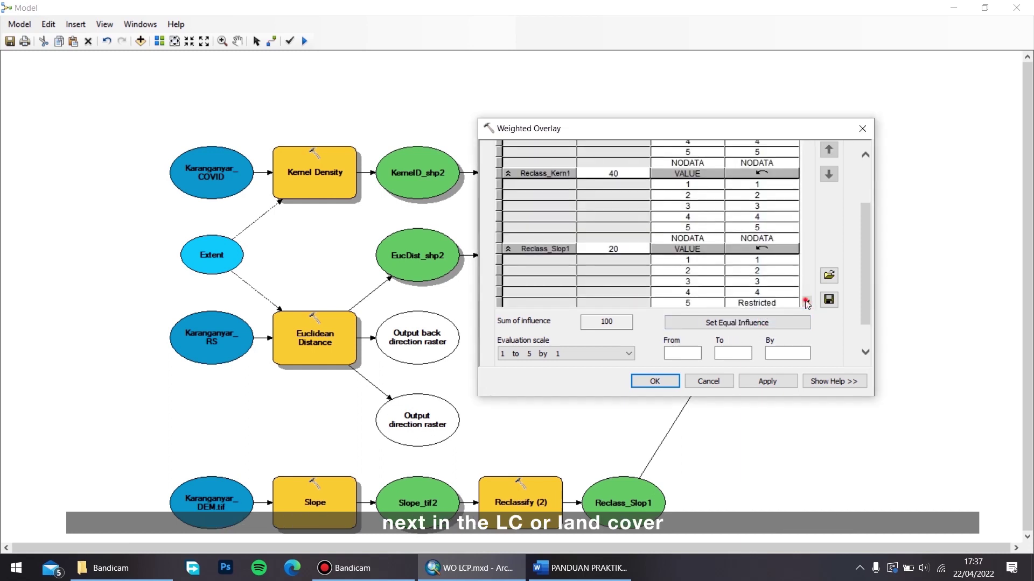
pyautogui.click(807, 303)
pyautogui.click(807, 302)
pyautogui.click(807, 302)
pyautogui.click(807, 302)
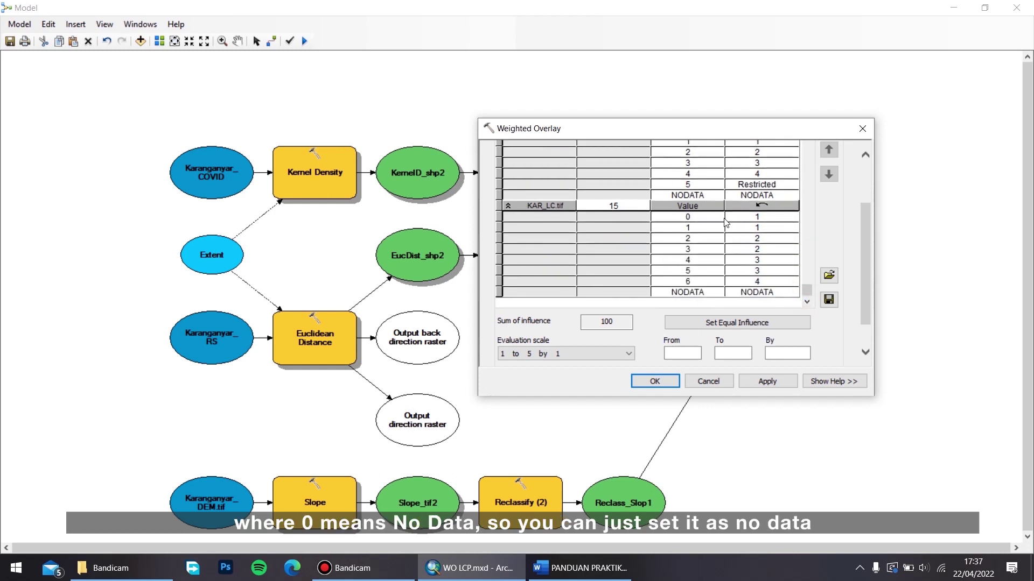
pyautogui.click(561, 569)
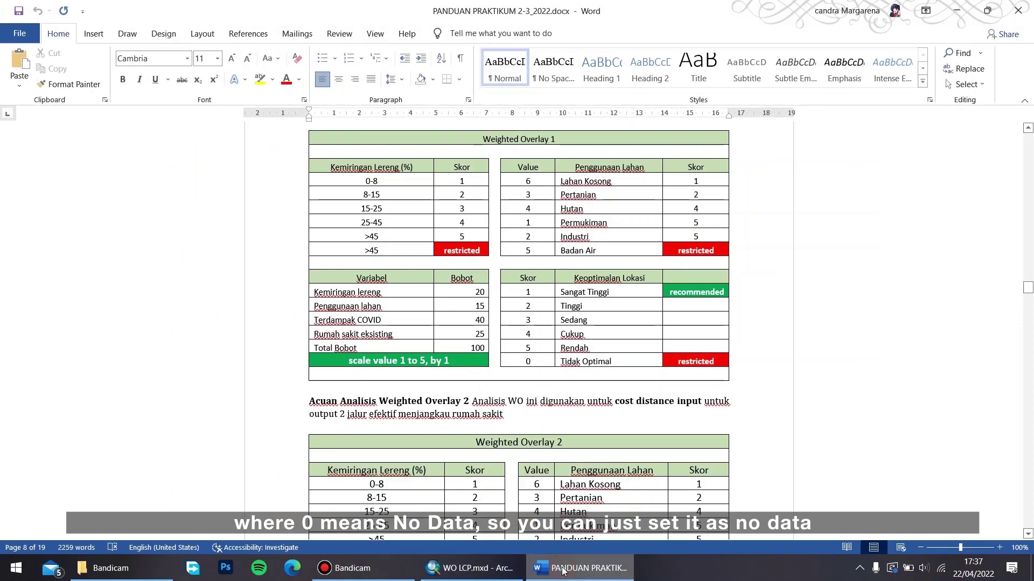
pyautogui.click(562, 569)
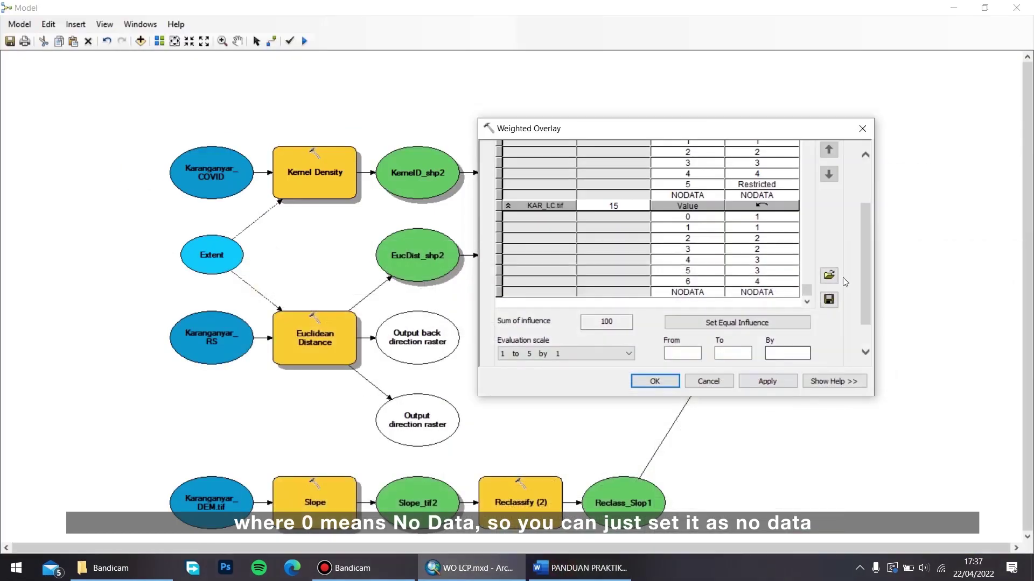
pyautogui.click(765, 220)
pyautogui.click(790, 217)
pyautogui.scroll(-1, 766, 275)
pyautogui.click(767, 275)
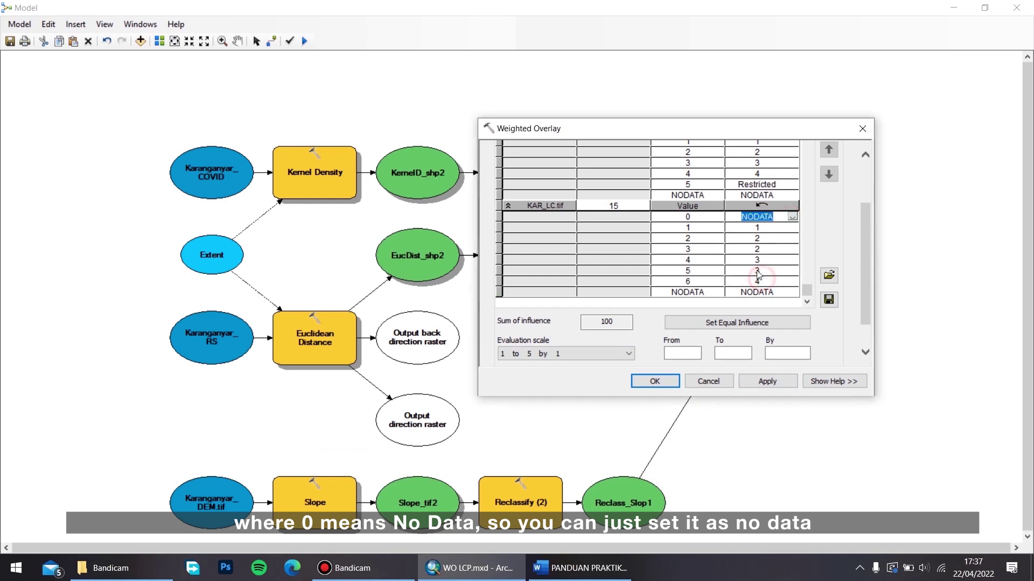
# Step: Set the scale values of KAR_LC.tif classes 1 and 2 to 5, following the land use scores in the Word guide
pyautogui.click(580, 576)
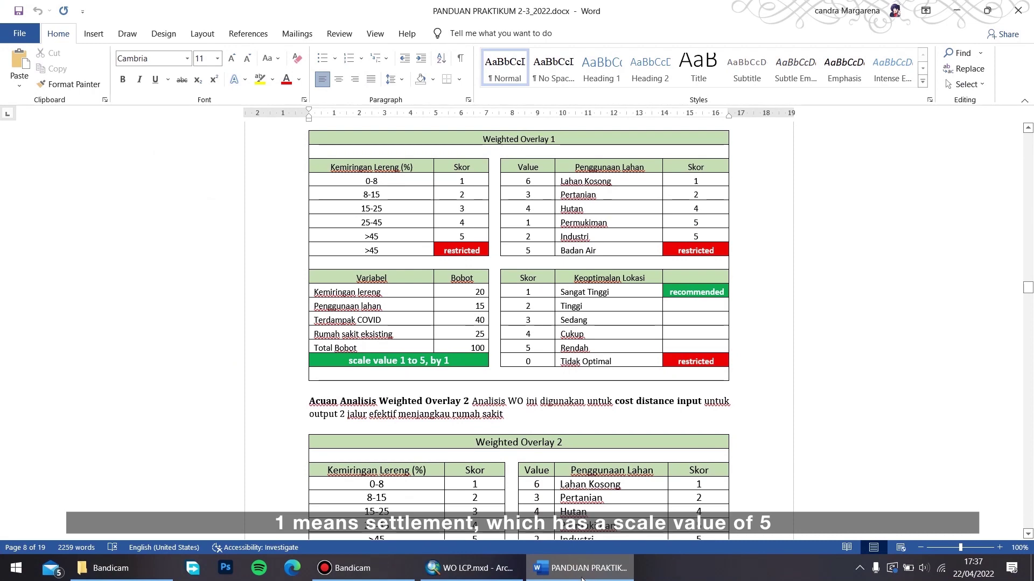
pyautogui.click(582, 576)
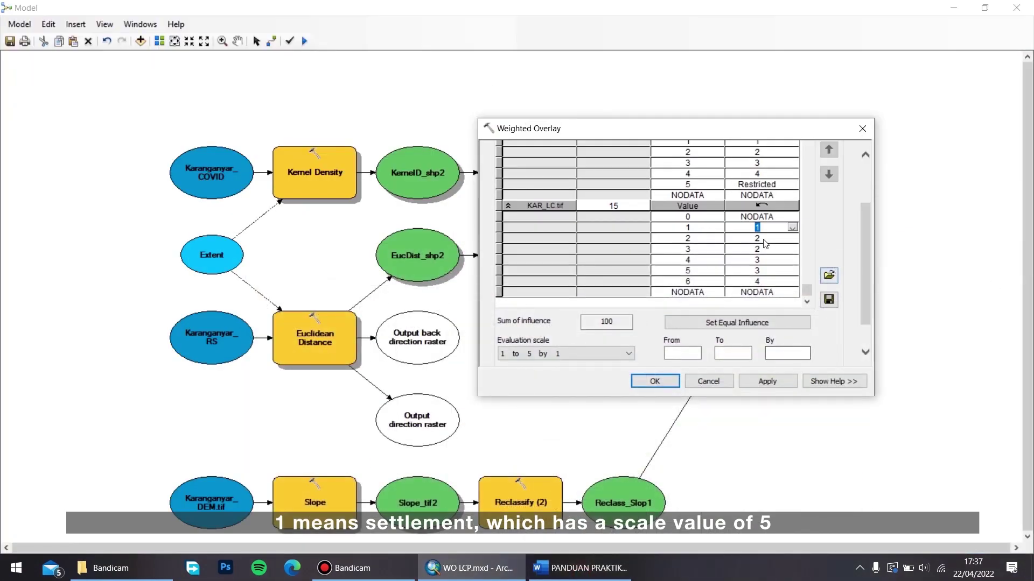
pyautogui.click(792, 227)
pyautogui.click(746, 274)
pyautogui.click(764, 238)
pyautogui.click(604, 566)
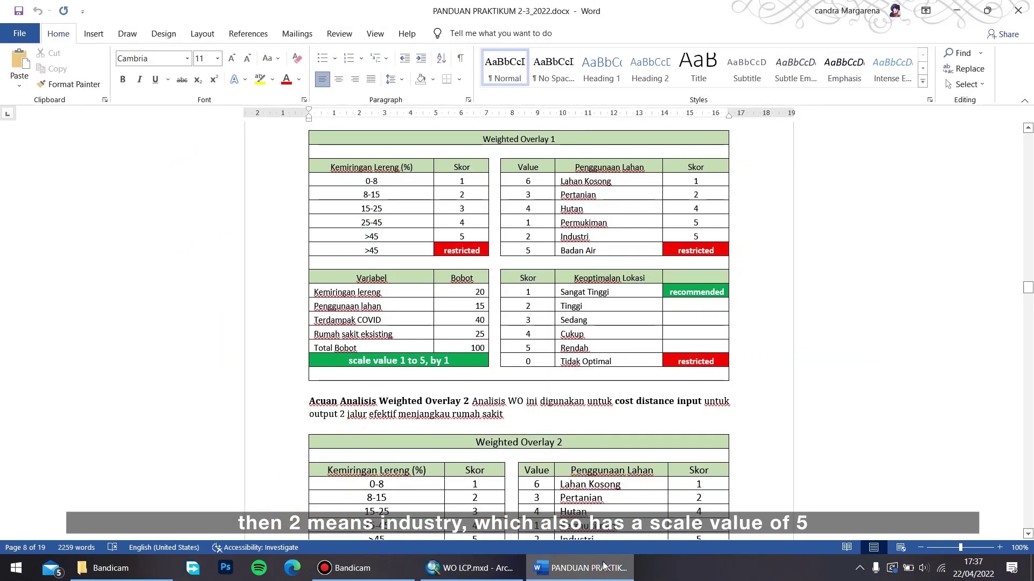
pyautogui.click(603, 566)
pyautogui.click(792, 238)
pyautogui.click(750, 278)
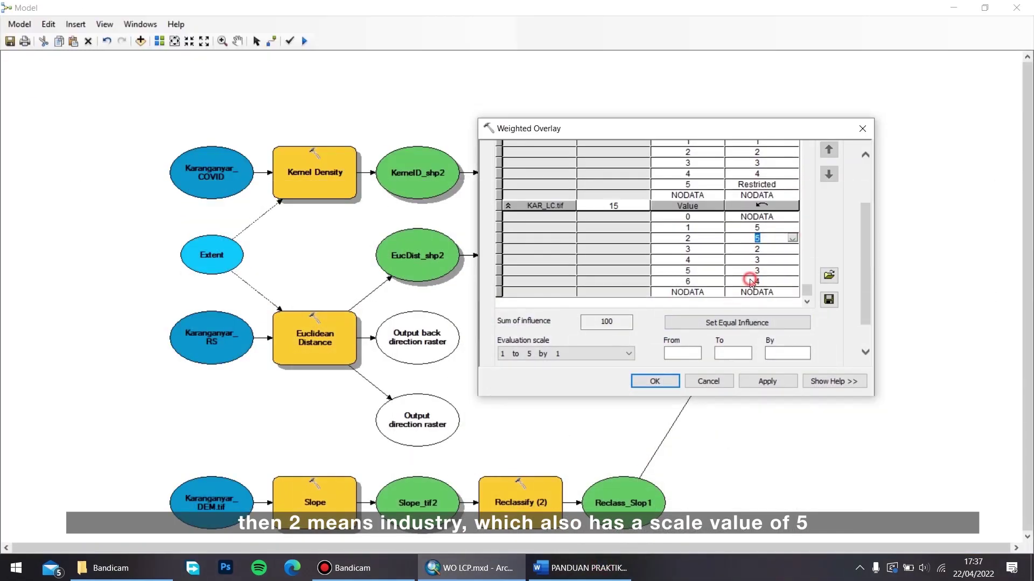
# Step: Check the scores for classes 3 and 4 in the Word guide and set the scale value of KAR_LC.tif class 4 to 4
pyautogui.click(601, 570)
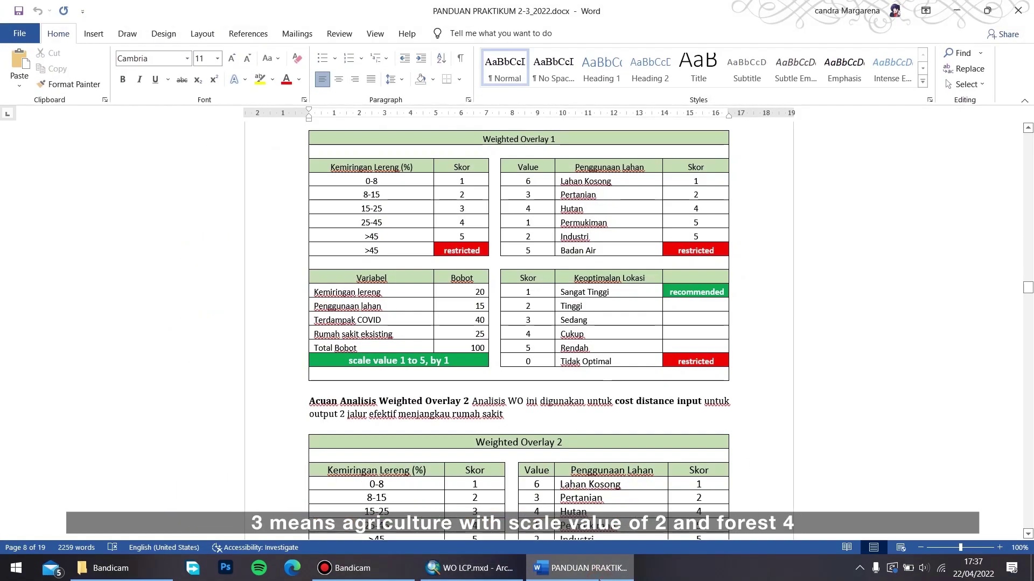
pyautogui.click(599, 576)
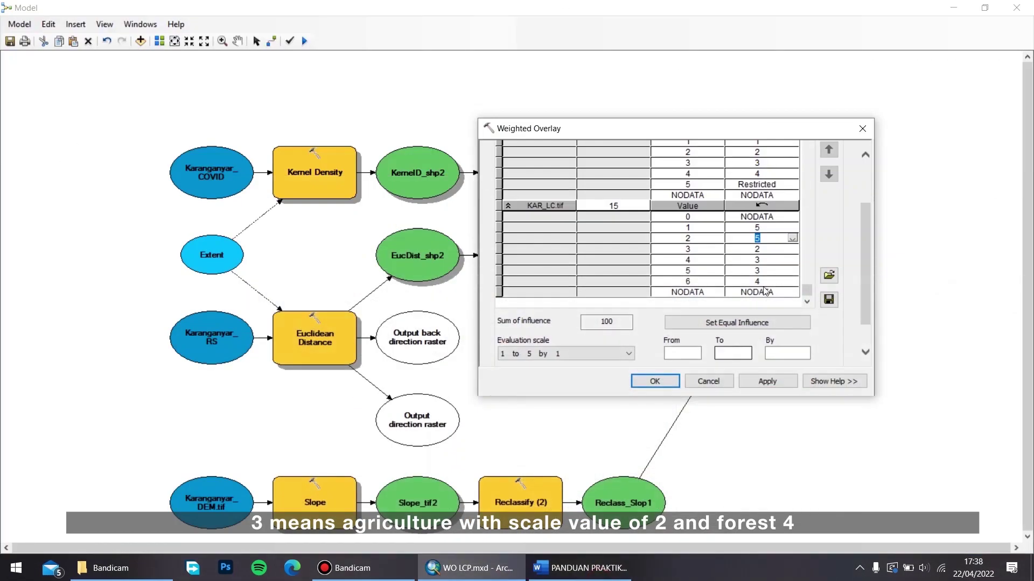
pyautogui.click(776, 250)
pyautogui.click(780, 261)
pyautogui.click(792, 260)
pyautogui.click(740, 294)
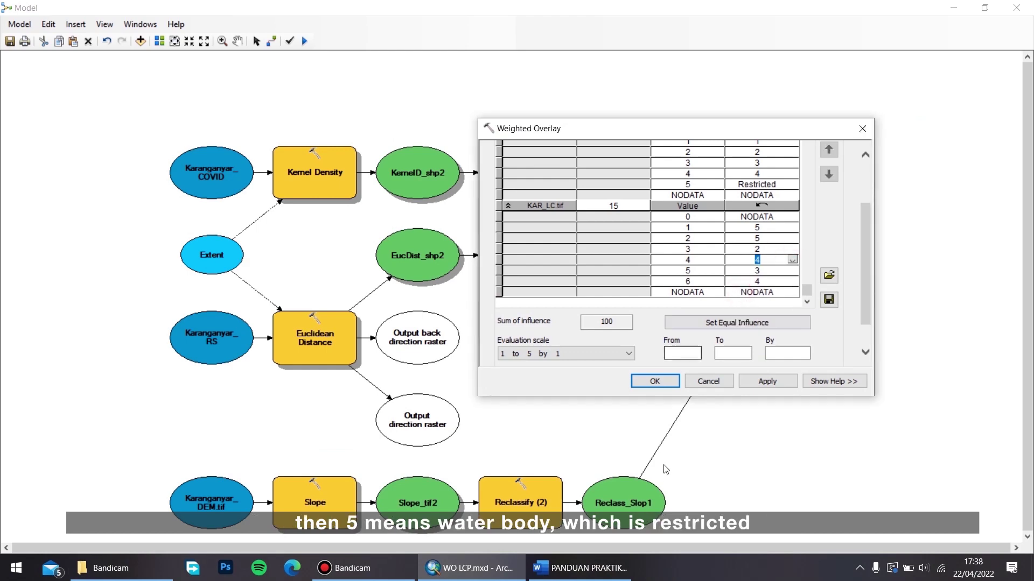
# Step: Check the water body score in the Word guide and set the scale value of KAR_LC.tif class 5 to Restricted
pyautogui.click(585, 572)
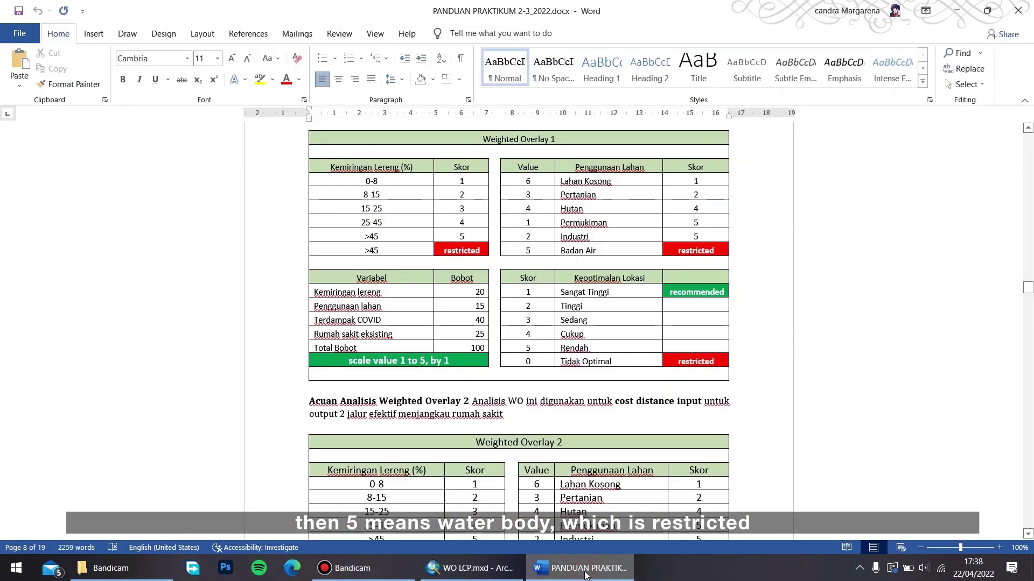
pyautogui.click(585, 573)
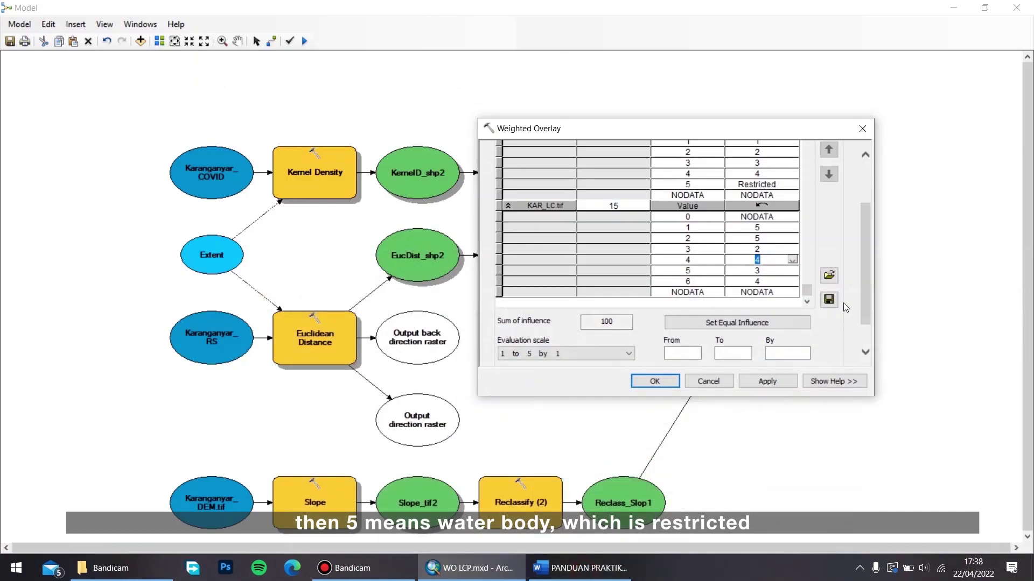
pyautogui.click(778, 271)
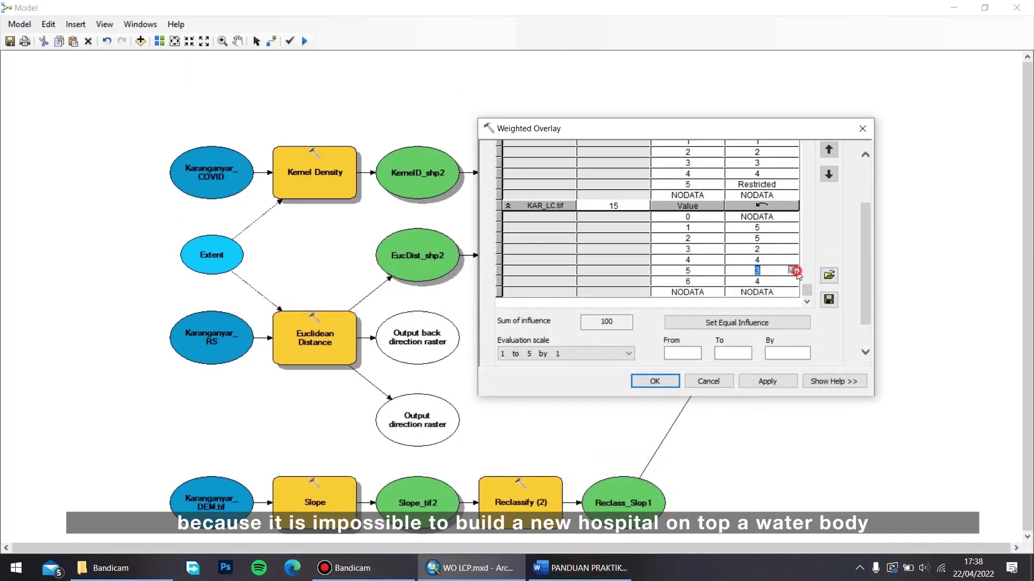
pyautogui.click(792, 271)
pyautogui.click(761, 321)
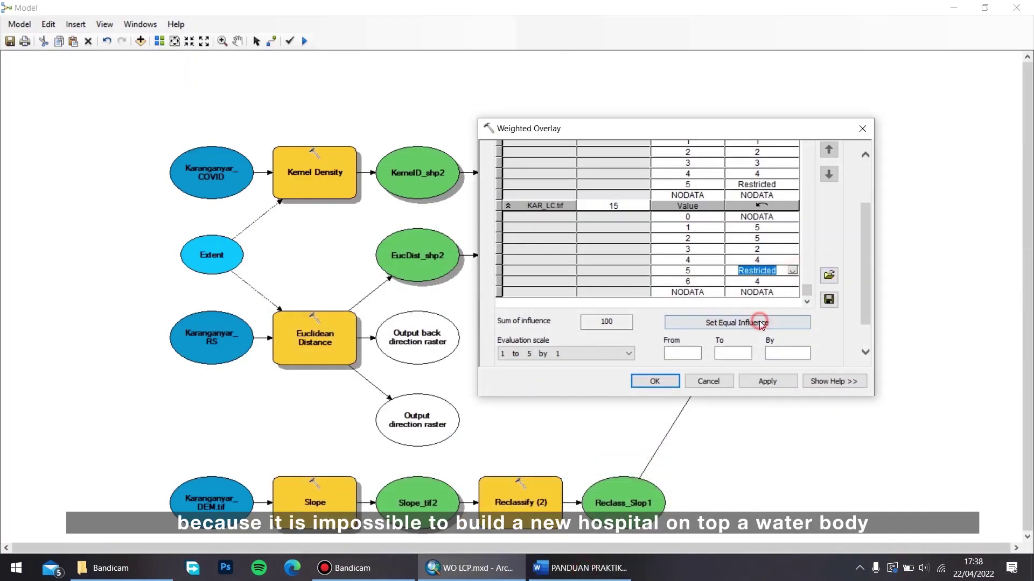
# Step: Set the scale value of KAR_LC.tif class 6 to 1 per the Word guide, and review the overlay table's scale values
pyautogui.click(766, 281)
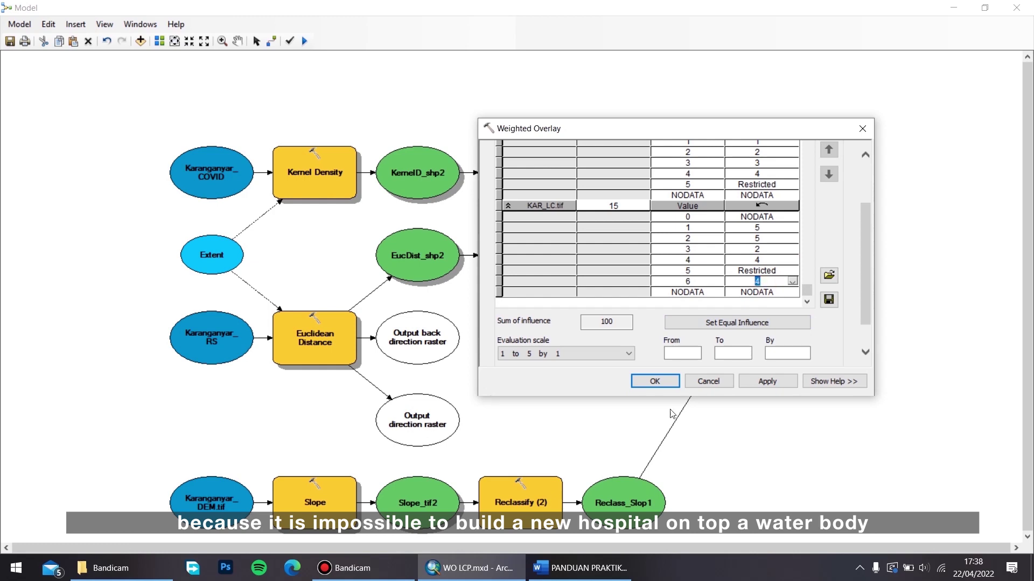
pyautogui.click(595, 569)
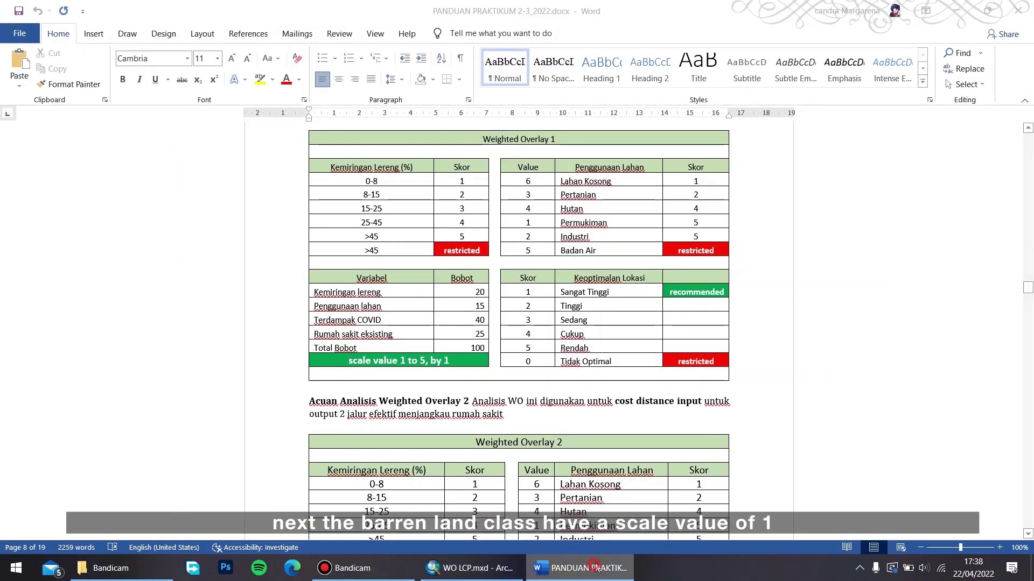
pyautogui.click(594, 569)
pyautogui.click(792, 281)
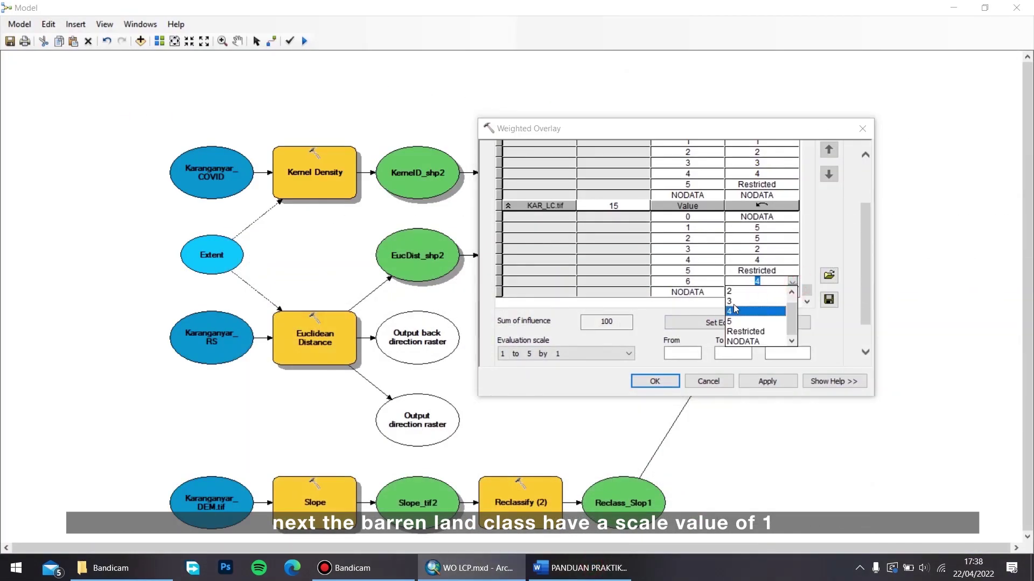
pyautogui.click(753, 299)
pyautogui.click(810, 242)
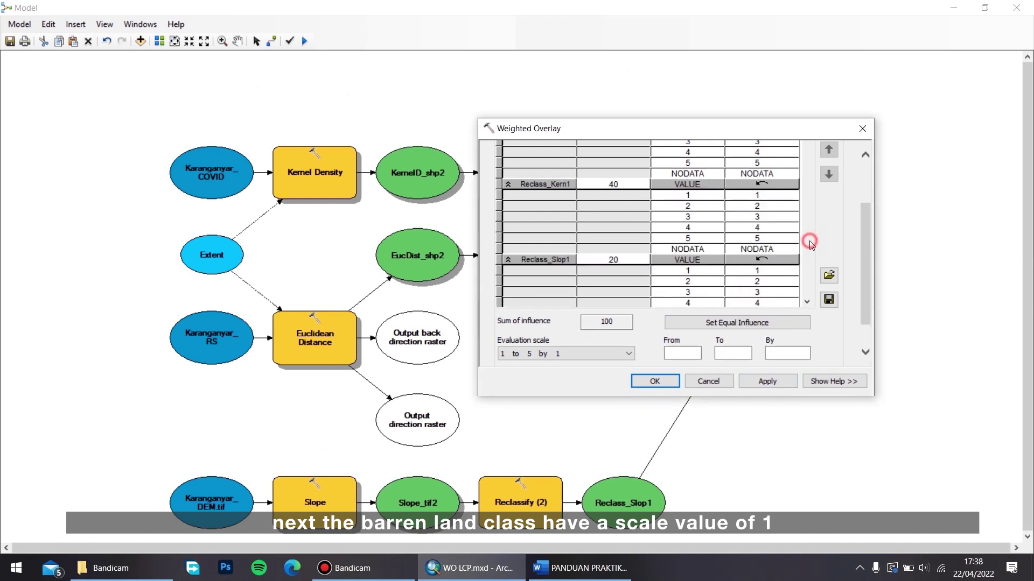
pyautogui.scroll(-2, 787, 276)
pyautogui.scroll(5, 787, 276)
pyautogui.click(806, 184)
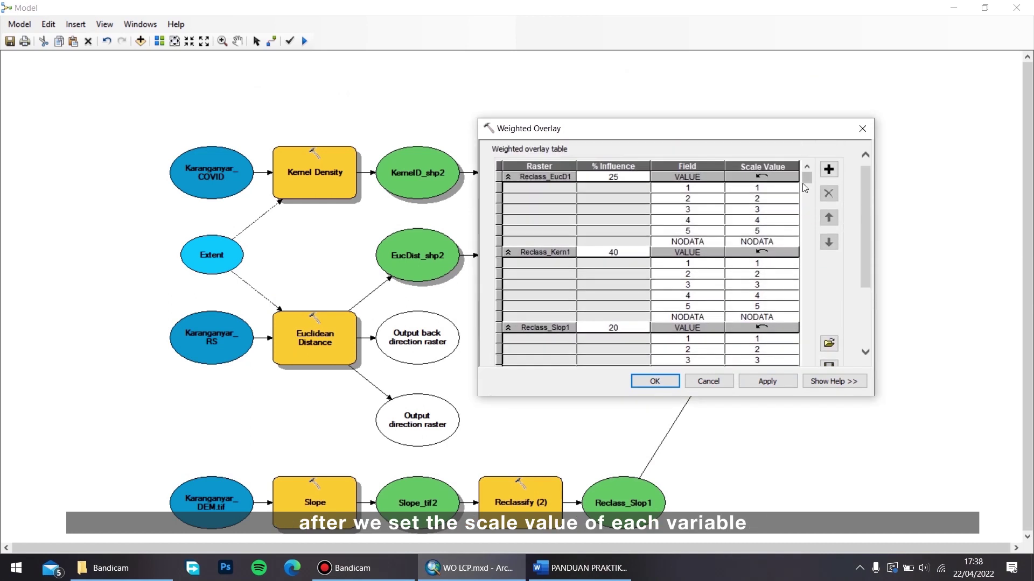
# Step: Review the Weighted Overlay table through the KAR_LC.tif rows, accept the settings and run the model
pyautogui.moveTo(807, 186); pyautogui.dragTo(807, 359)
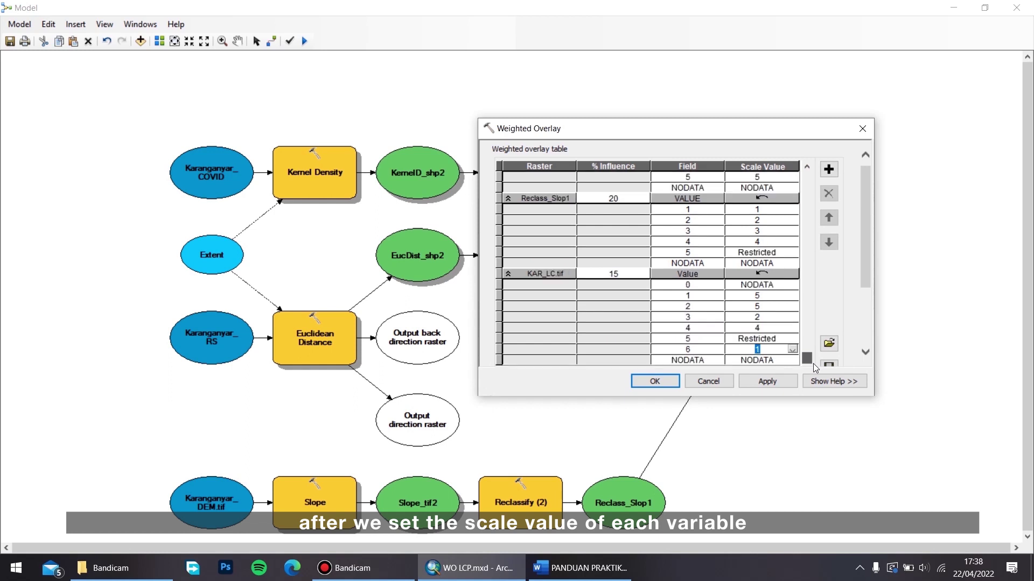
pyautogui.moveTo(864, 274); pyautogui.dragTo(863, 332)
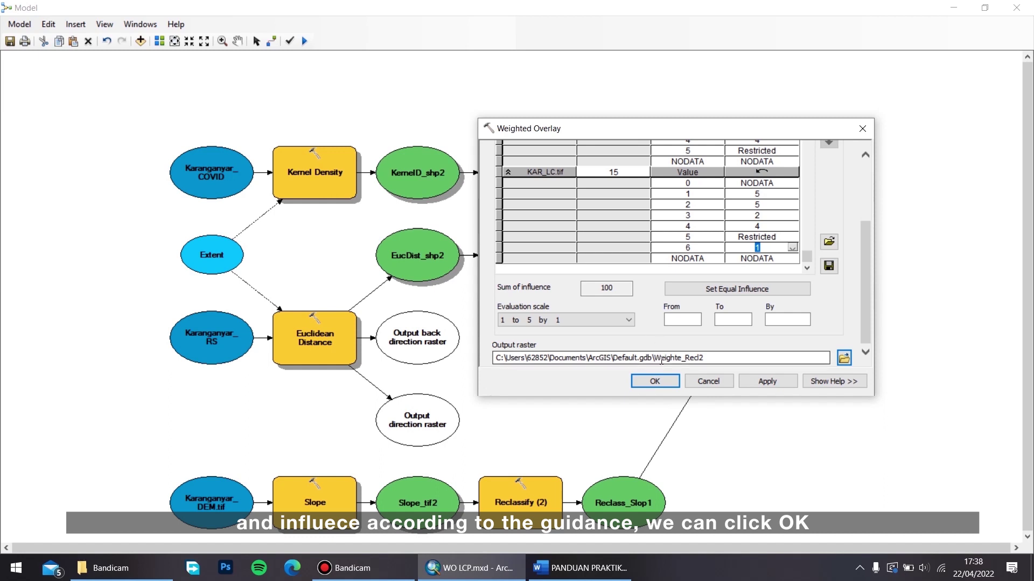
pyautogui.click(656, 380)
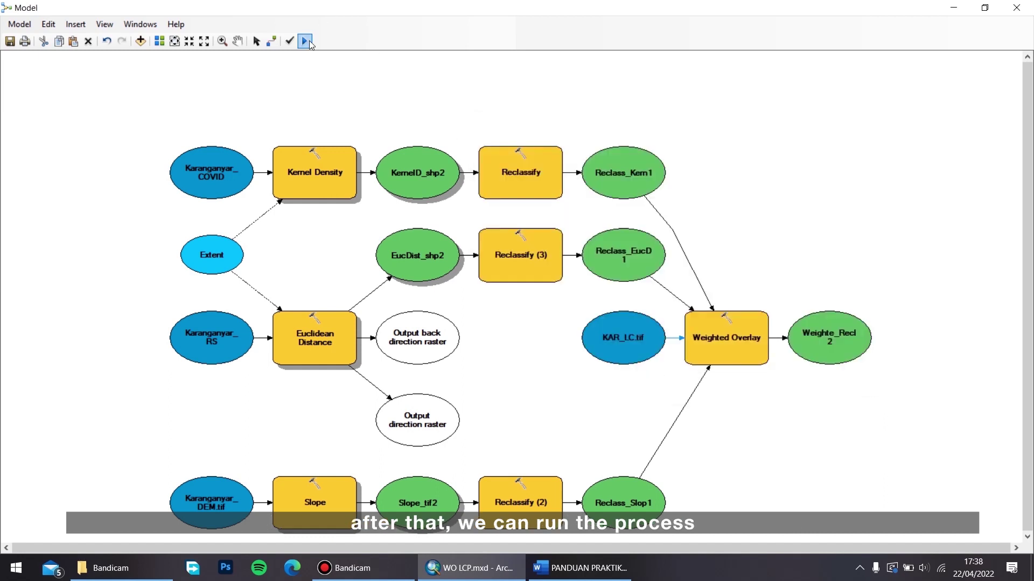
pyautogui.click(305, 42)
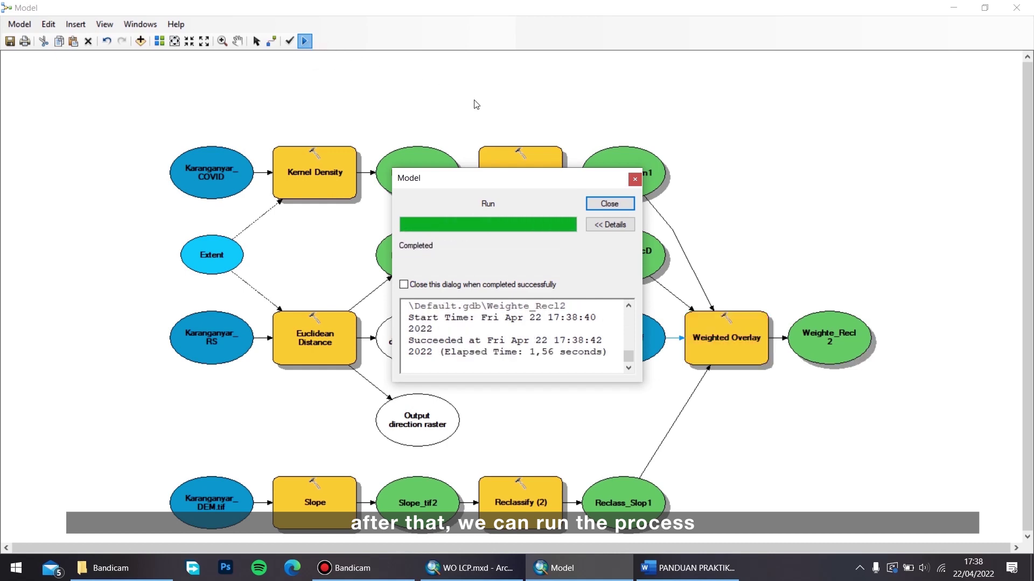
pyautogui.click(609, 204)
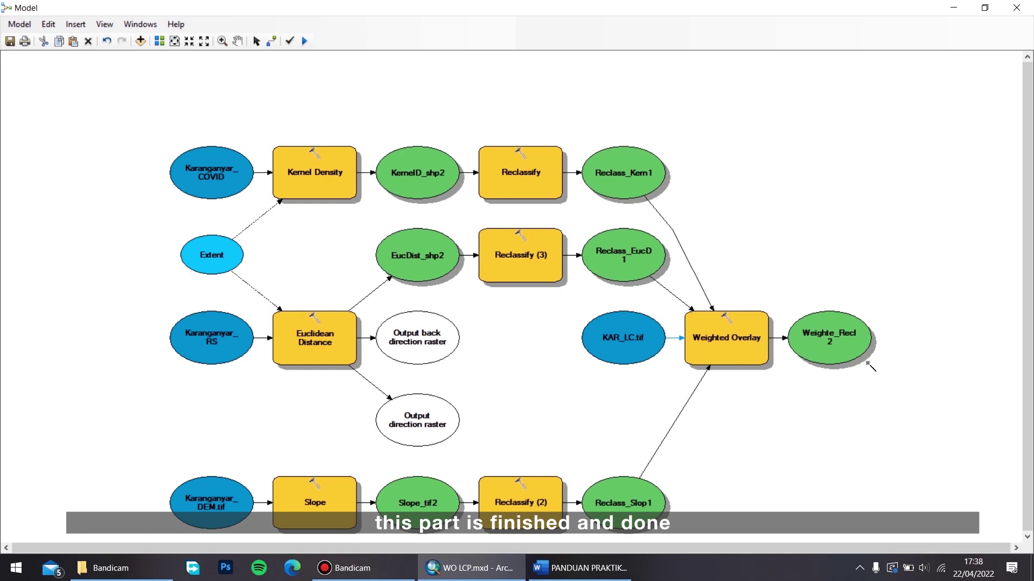
# Step: Add the Weighte_Recl2 output to the map display, save the model and minimize its window to view the map
pyautogui.rightClick(851, 345)
pyautogui.click(922, 176)
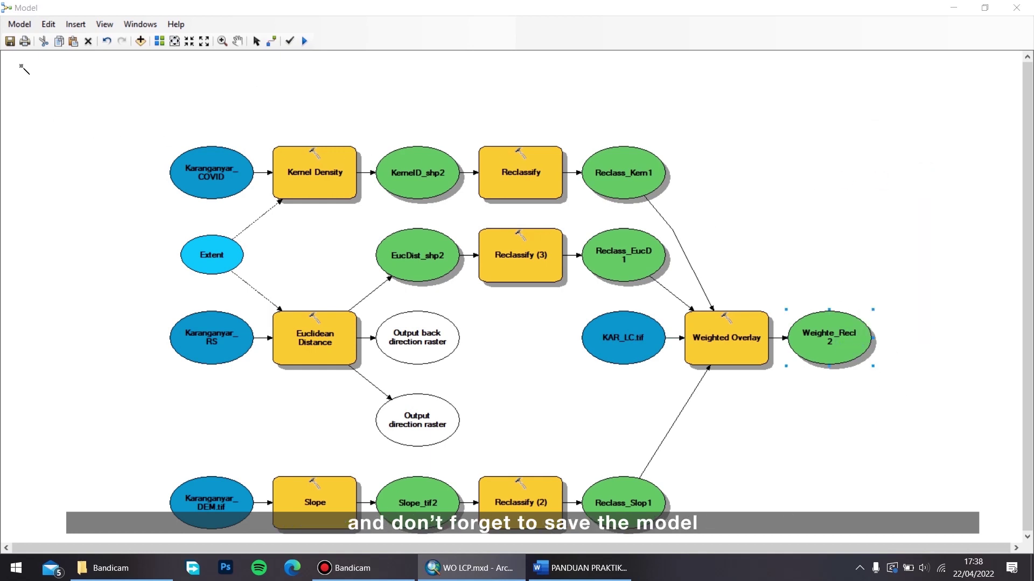
pyautogui.click(10, 42)
pyautogui.click(985, 8)
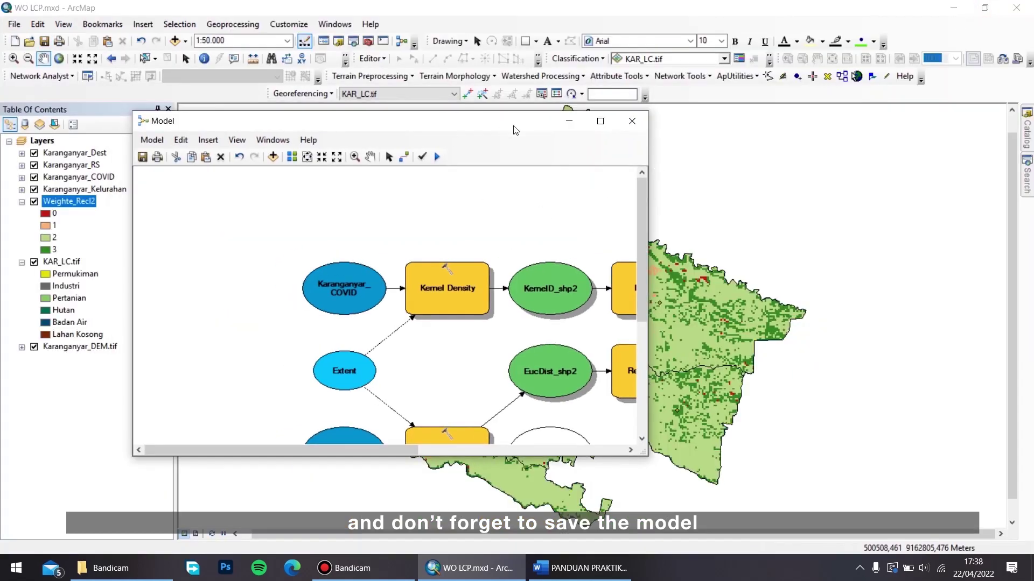
pyautogui.click(569, 121)
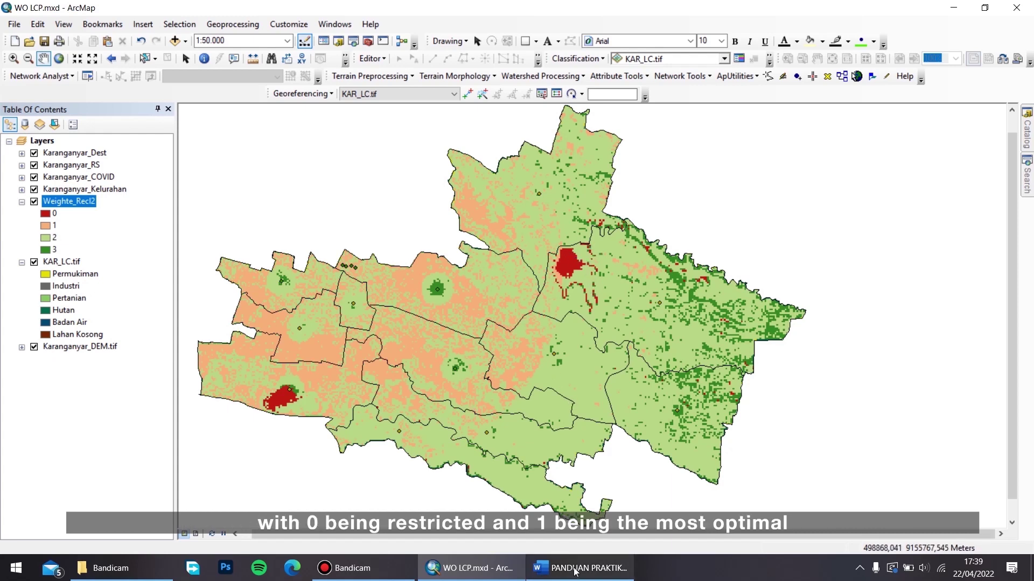
# Step: Bring back the model window and enlarge it to show the Weighted Overlay tool and its output
pyautogui.click(467, 570)
pyautogui.click(467, 569)
pyautogui.moveTo(405, 128); pyautogui.dragTo(477, 131)
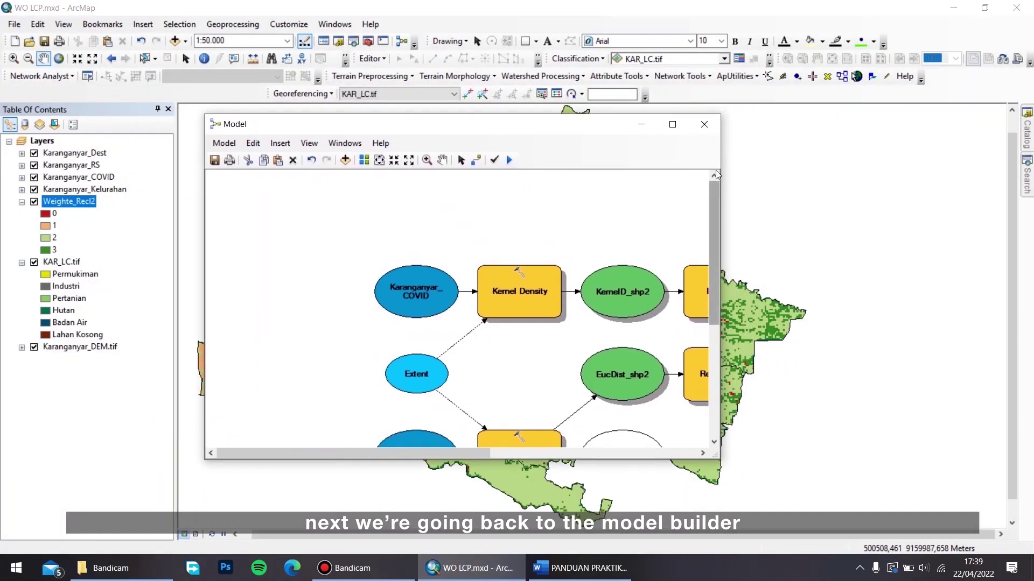
pyautogui.moveTo(720, 229); pyautogui.dragTo(936, 232)
pyautogui.scroll(-5, 676, 316)
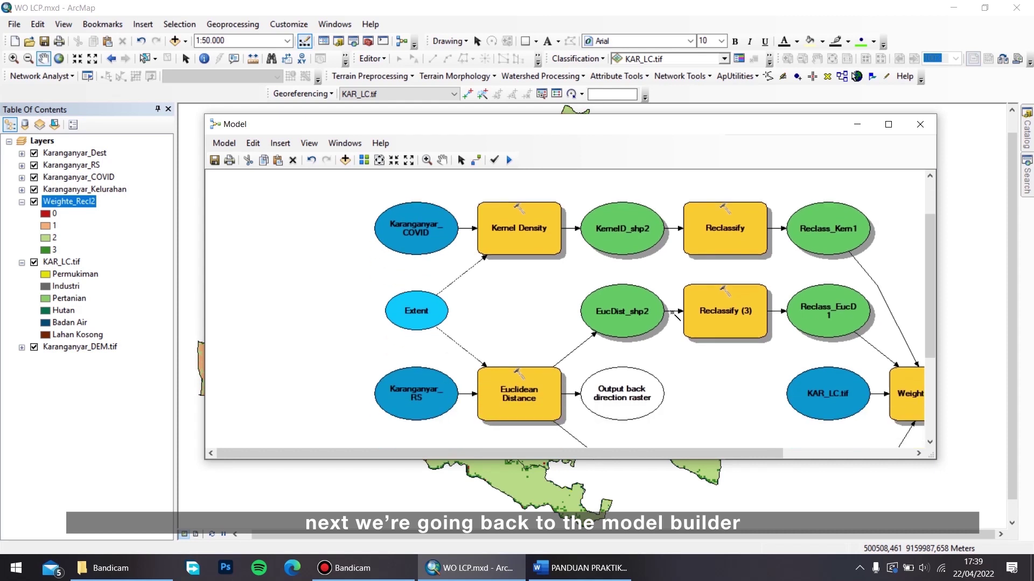
pyautogui.moveTo(692, 452); pyautogui.dragTo(830, 451)
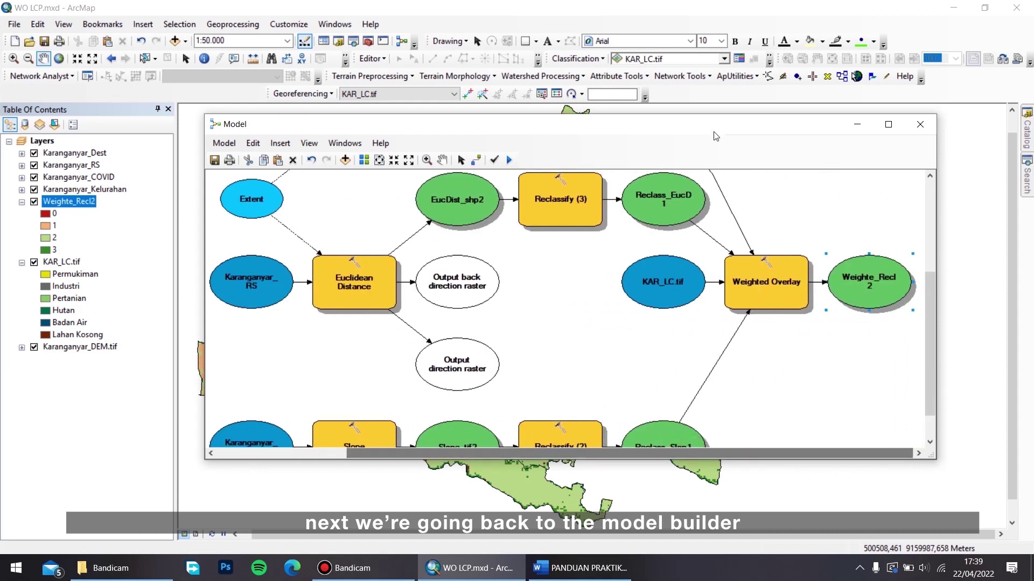
pyautogui.moveTo(749, 127); pyautogui.dragTo(714, 130)
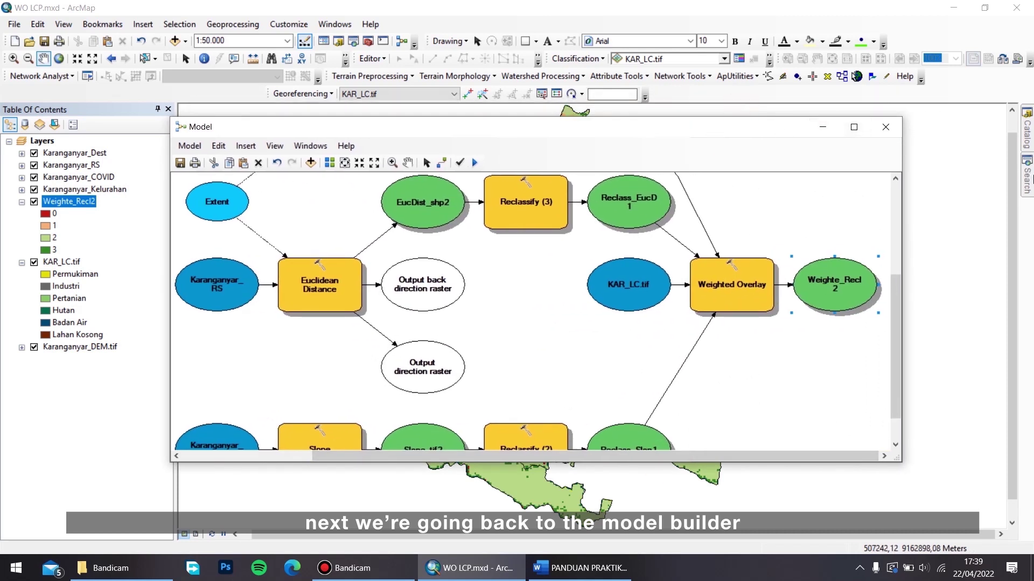
# Step: Search for the Con tool and add it to the model below Weighte_Recl2
pyautogui.click(1027, 178)
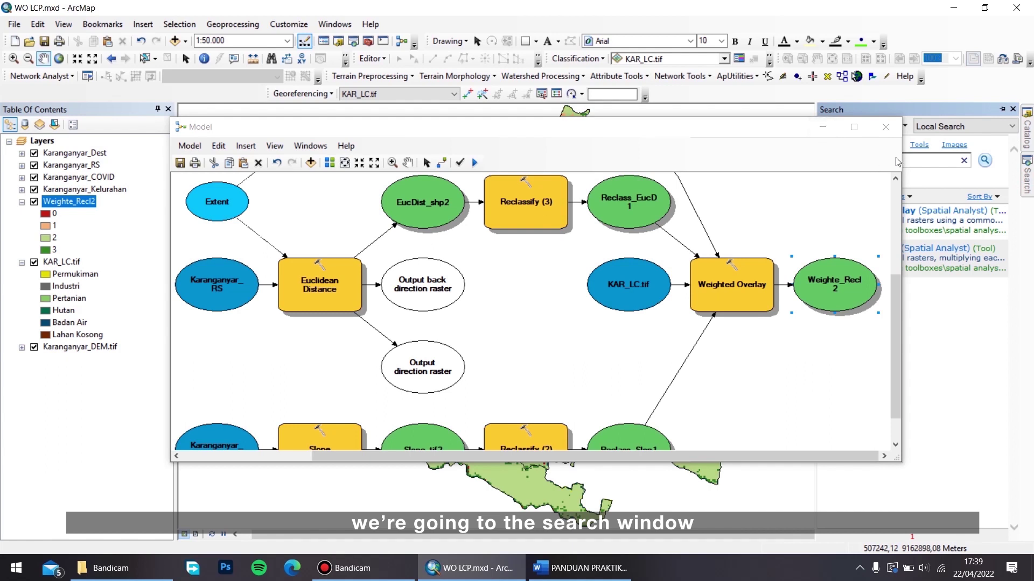
pyautogui.moveTo(902, 157); pyautogui.dragTo(774, 158)
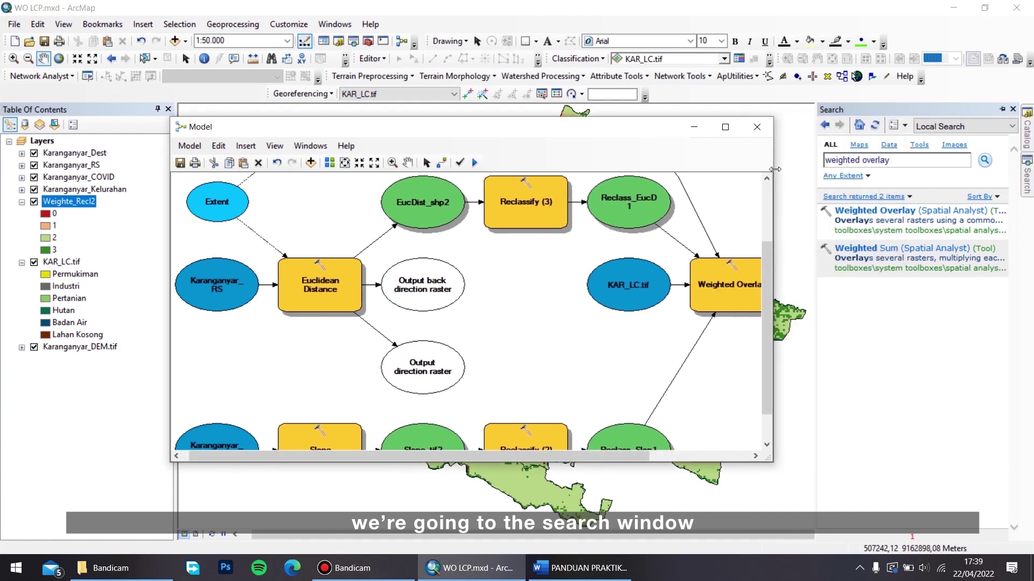
pyautogui.click(903, 161)
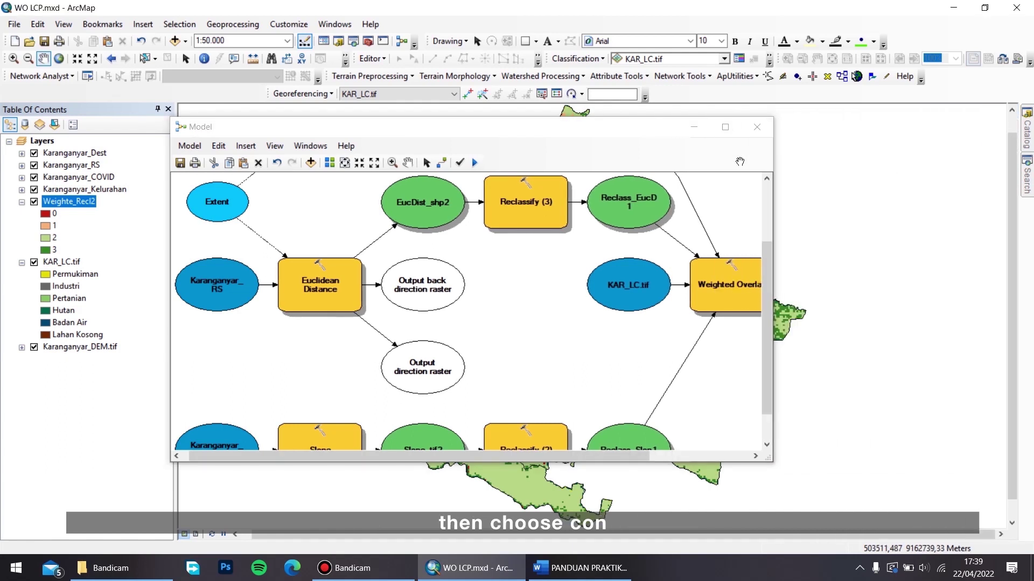
pyautogui.moveTo(1027, 183)
pyautogui.write('con')
pyautogui.press('Return')
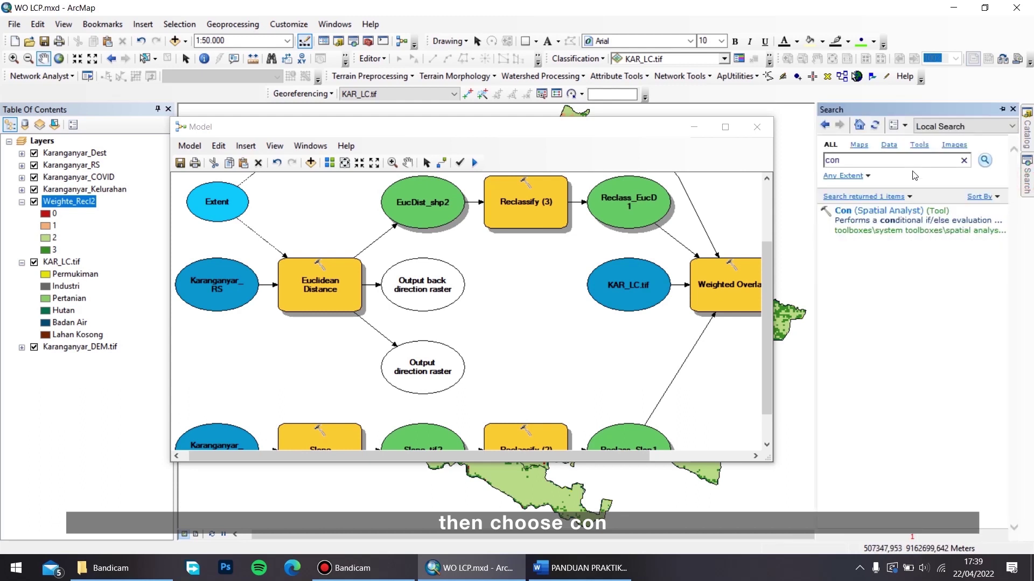
pyautogui.moveTo(666, 462); pyautogui.dragTo(667, 517)
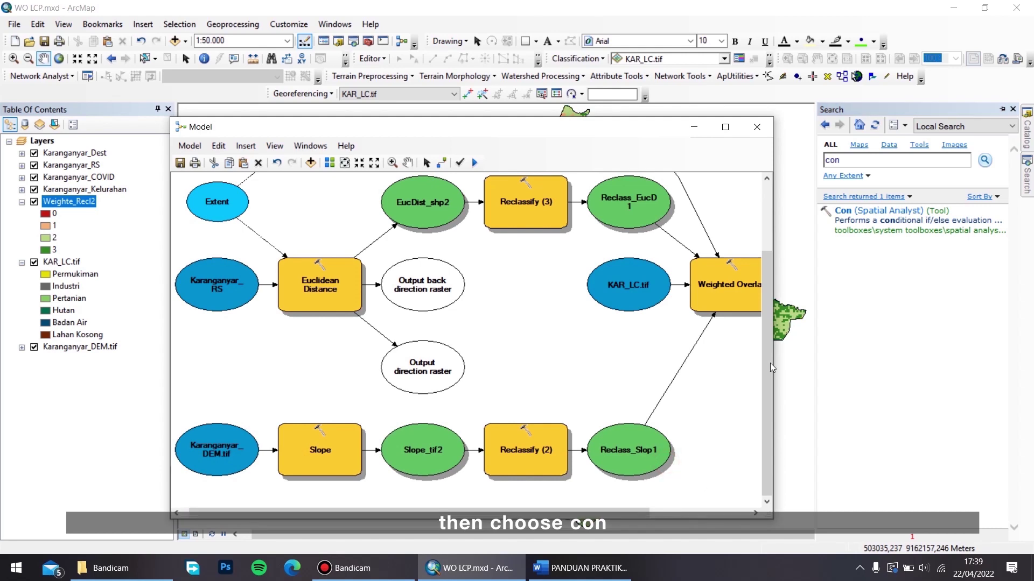
pyautogui.click(775, 340)
pyautogui.moveTo(776, 341); pyautogui.dragTo(937, 340)
pyautogui.moveTo(1030, 185)
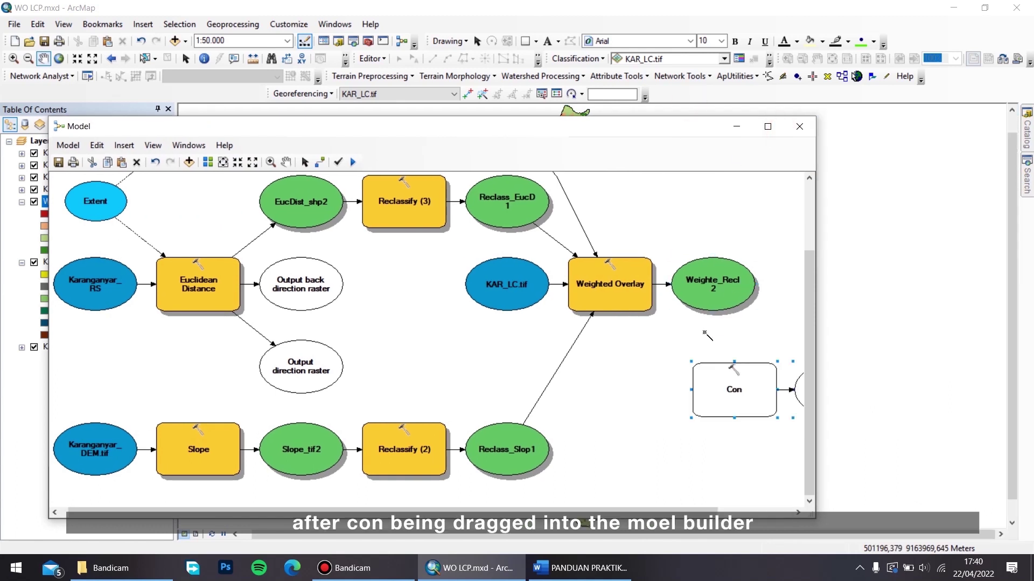
# Step: Connect Weighte_Recl2 to Con as both the input conditional raster and the input true raster or constant value
pyautogui.moveTo(703, 302); pyautogui.dragTo(719, 391)
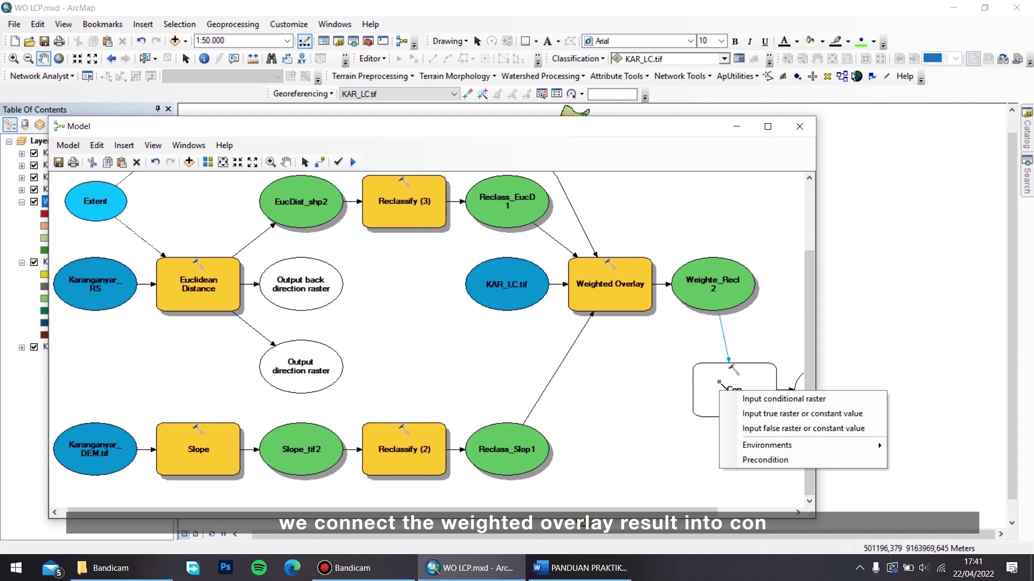
pyautogui.click(742, 399)
pyautogui.moveTo(705, 293); pyautogui.dragTo(736, 391)
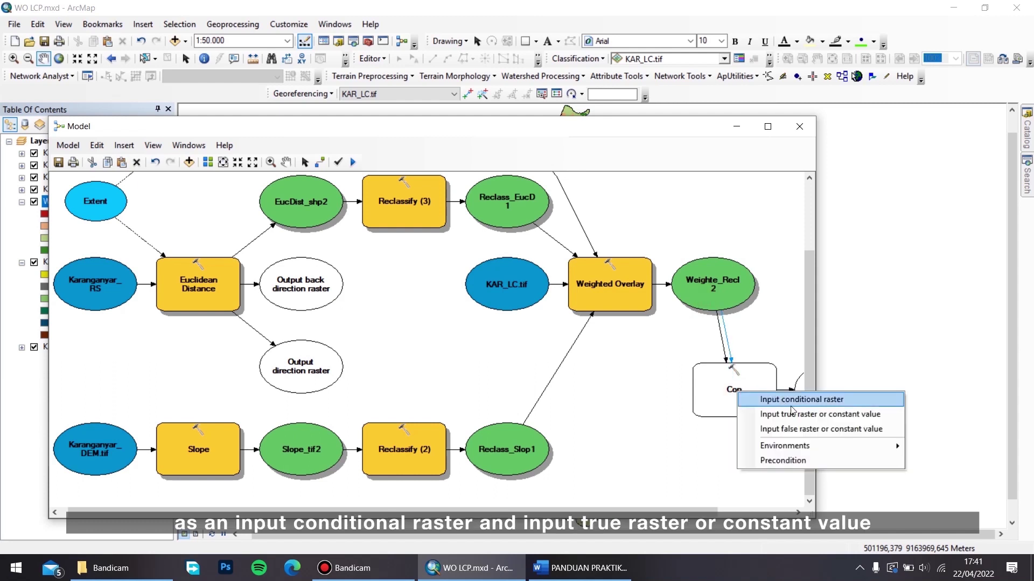
pyautogui.click(797, 415)
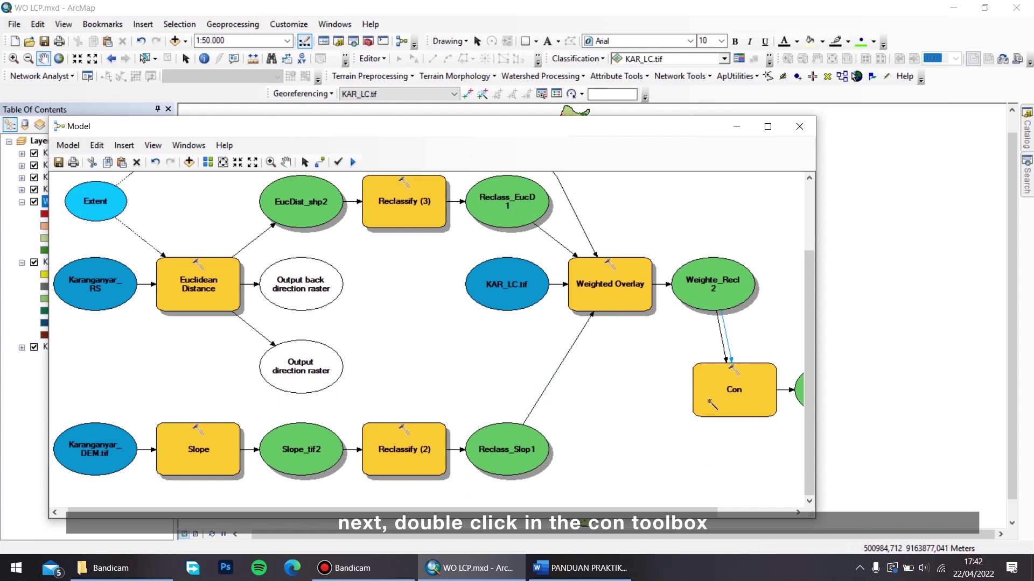
# Step: Set the Con expression to Value = 1 with the Query Builder, and apply auto layout to the model
pyautogui.doubleClick(715, 396)
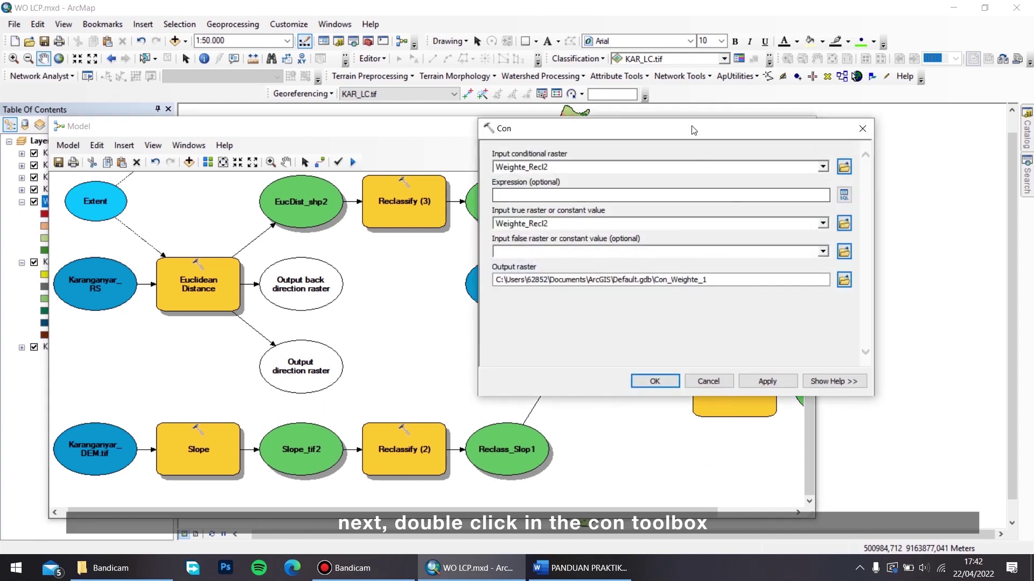
pyautogui.click(843, 197)
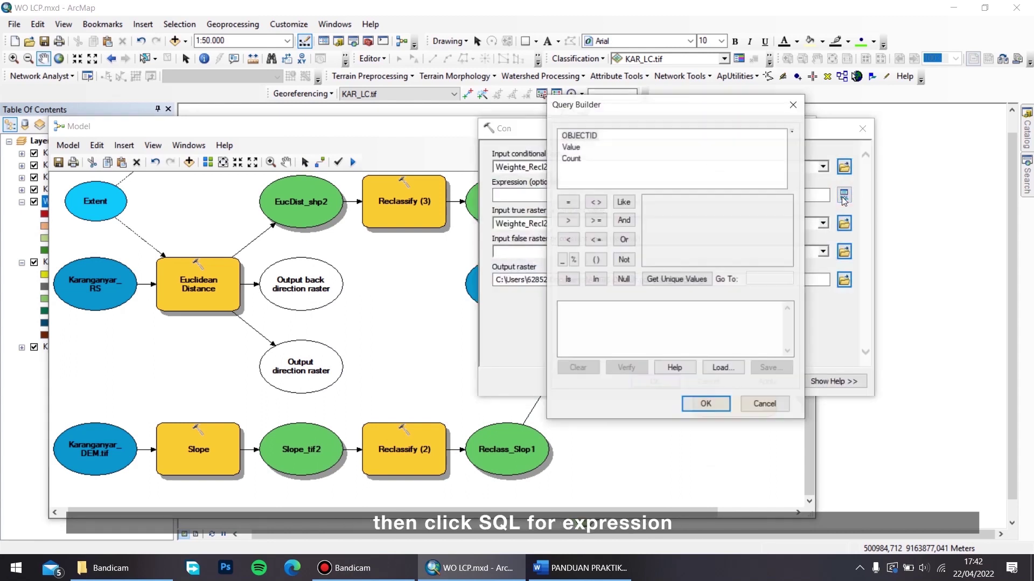
pyautogui.doubleClick(575, 148)
pyautogui.click(568, 202)
pyautogui.click(677, 279)
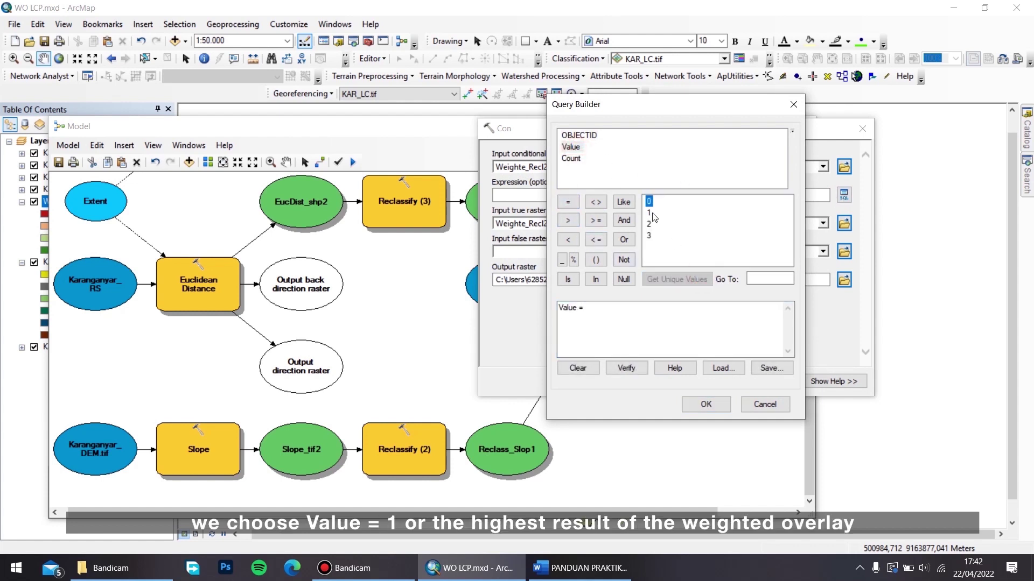
pyautogui.doubleClick(650, 213)
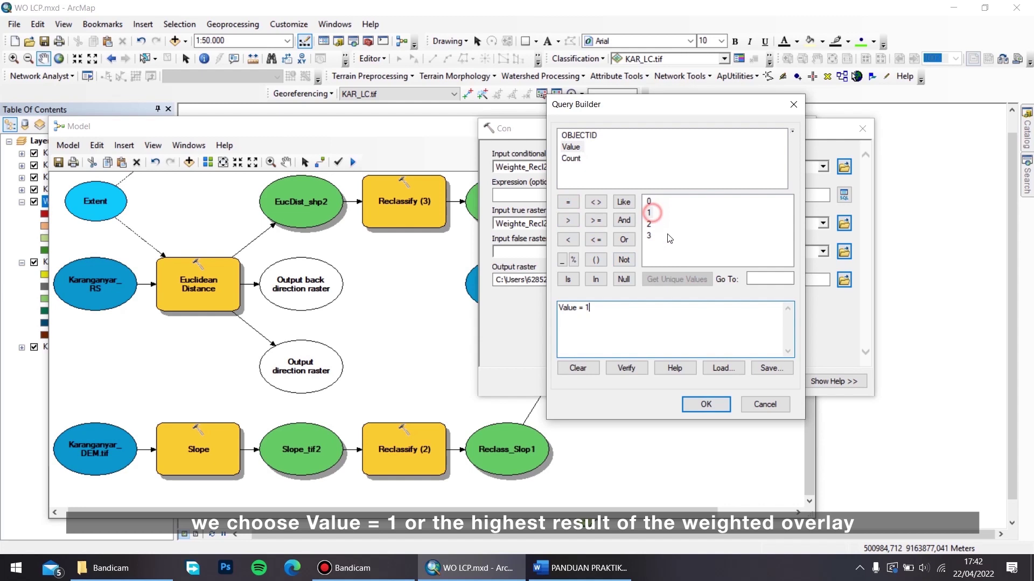
pyautogui.click(704, 405)
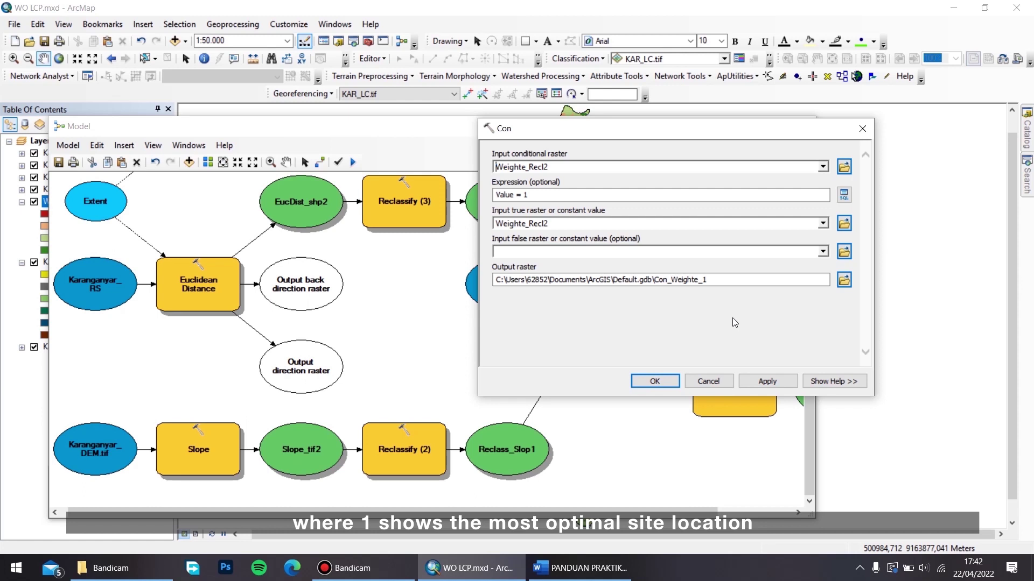
pyautogui.click(655, 382)
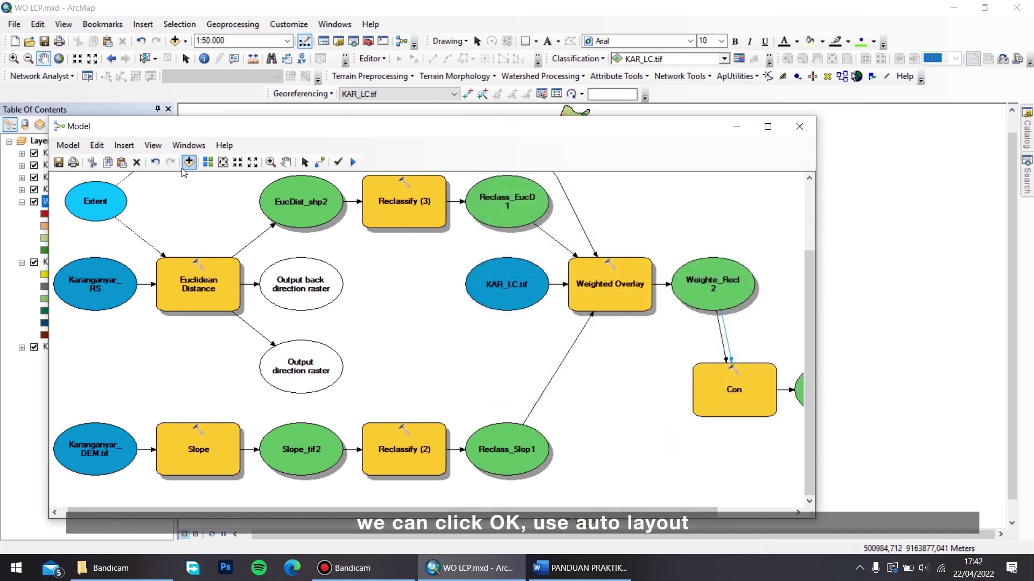
pyautogui.click(208, 162)
pyautogui.hscroll(5, 543, 495)
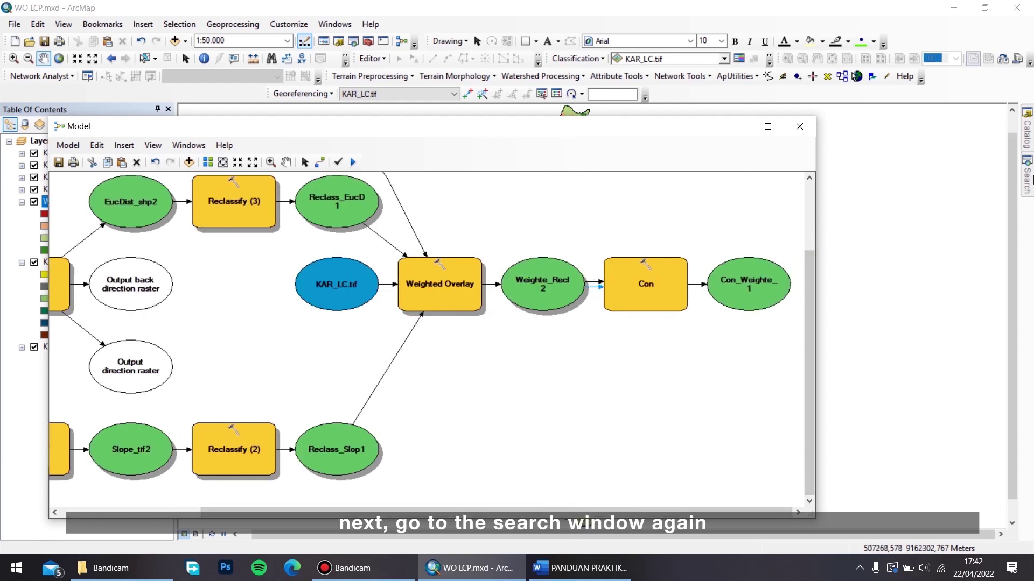
# Step: Search for the Majority Filter tool and add it to the model above Con
pyautogui.click(1028, 180)
pyautogui.doubleClick(860, 159)
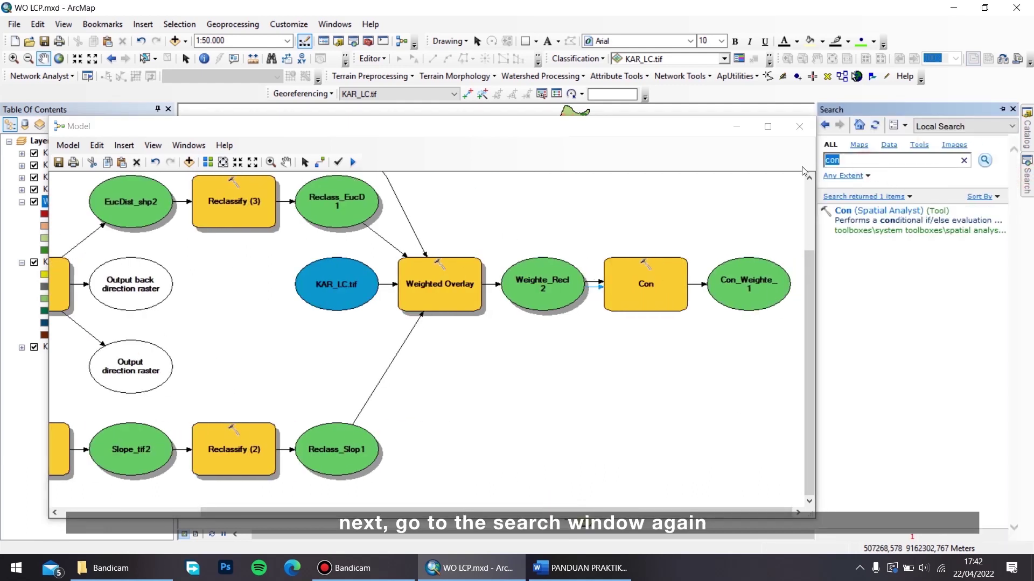
pyautogui.write('majority filter')
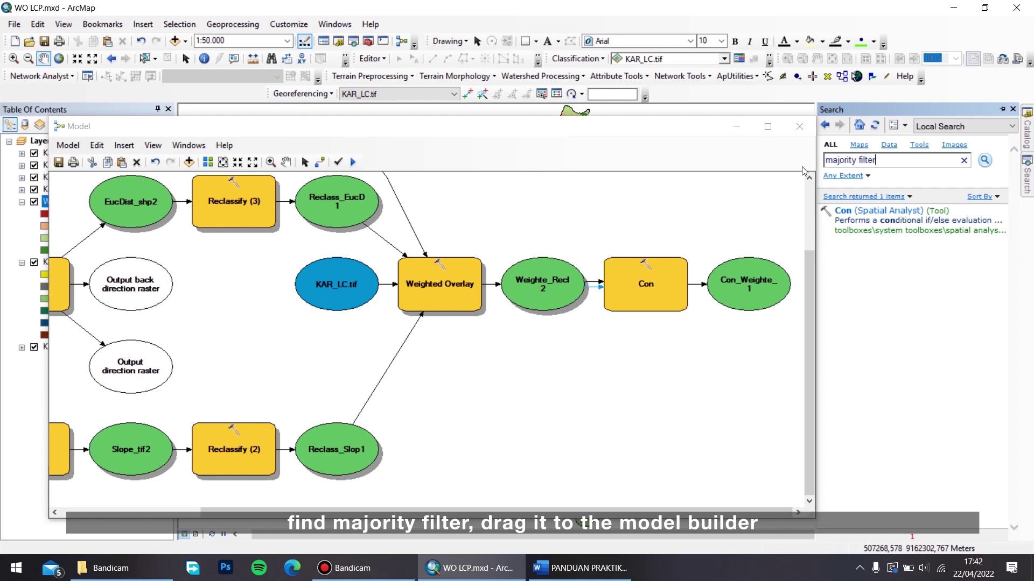
pyautogui.press('Return')
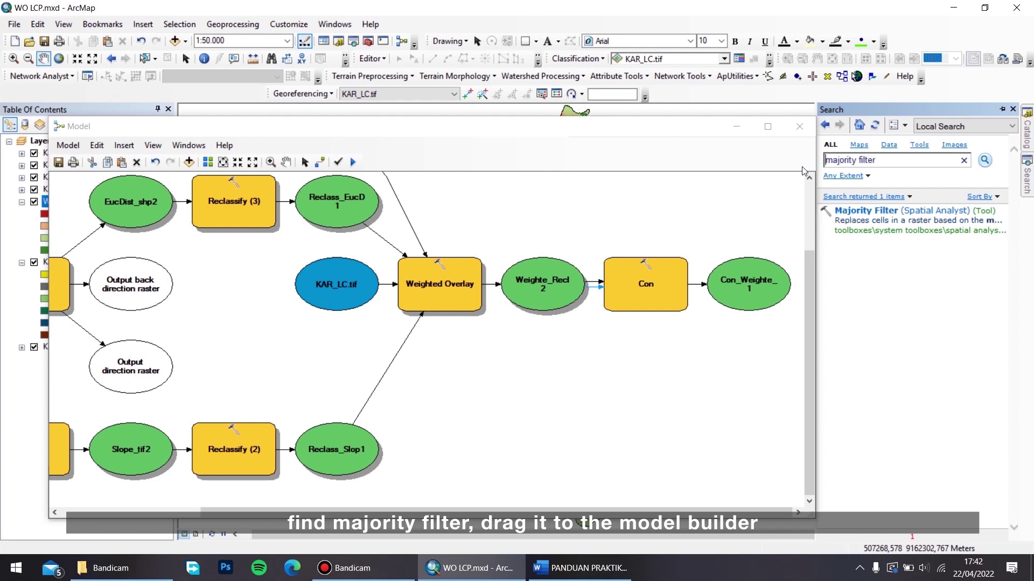
pyautogui.moveTo(863, 211); pyautogui.dragTo(684, 208)
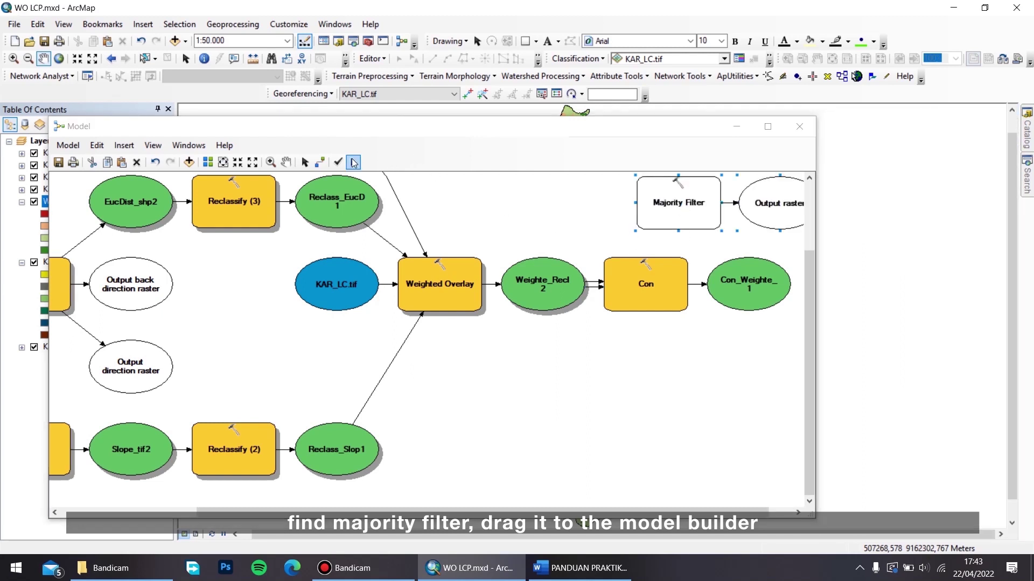
# Step: Connect the Con output Con_Weighte_1 to Majority Filter as its input raster
pyautogui.click(320, 162)
pyautogui.moveTo(735, 268); pyautogui.dragTo(687, 210)
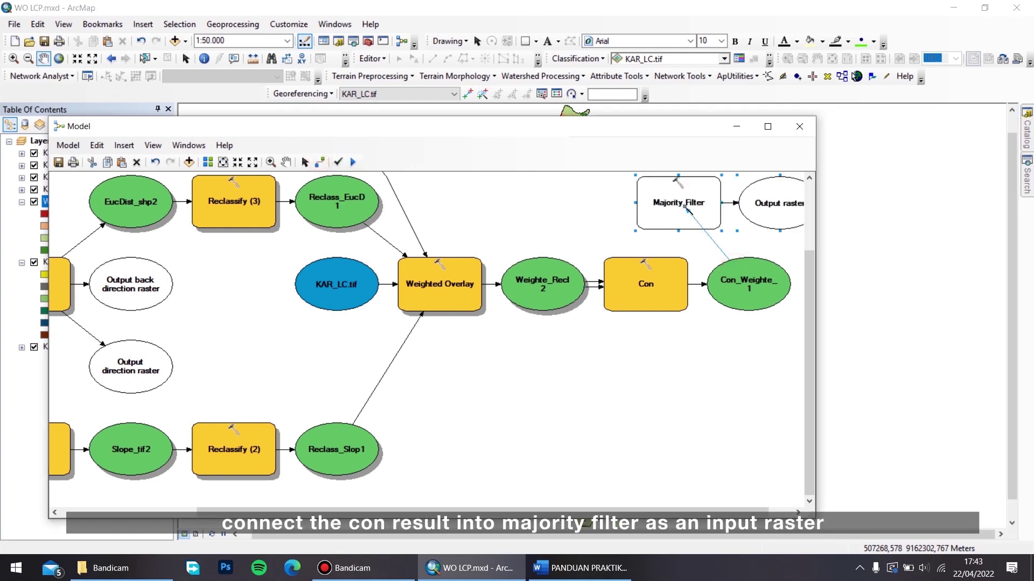
pyautogui.click(712, 214)
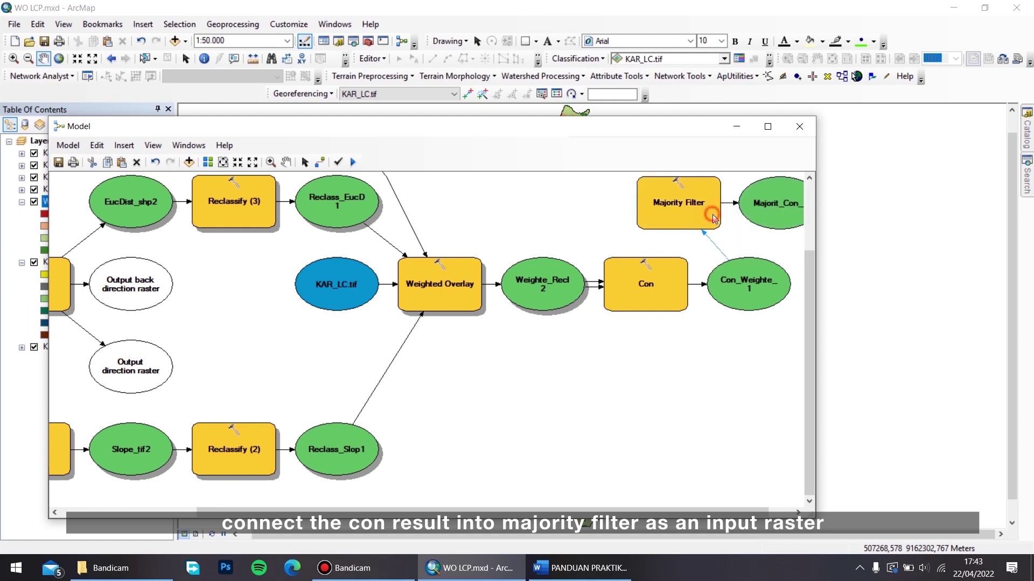
# Step: Set the Majority Filter's number of neighbors to use to EIGHT
pyautogui.doubleClick(684, 203)
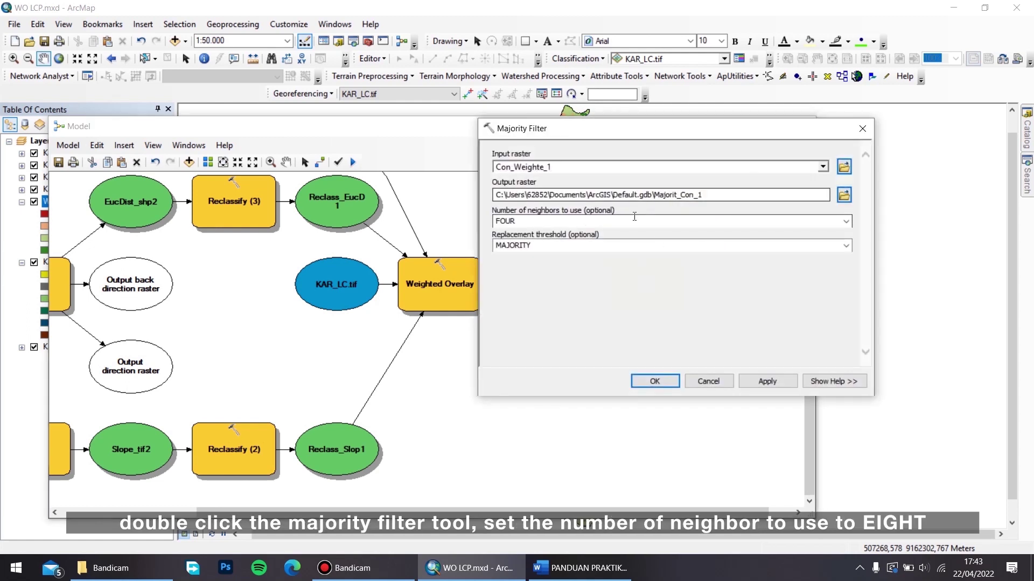
pyautogui.click(846, 222)
pyautogui.click(646, 238)
pyautogui.click(675, 286)
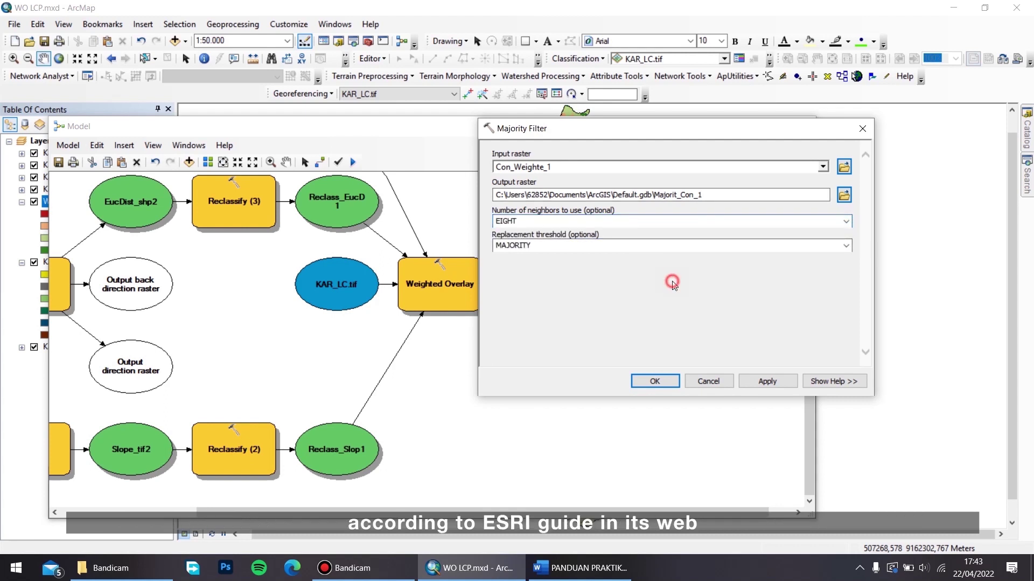
pyautogui.click(655, 381)
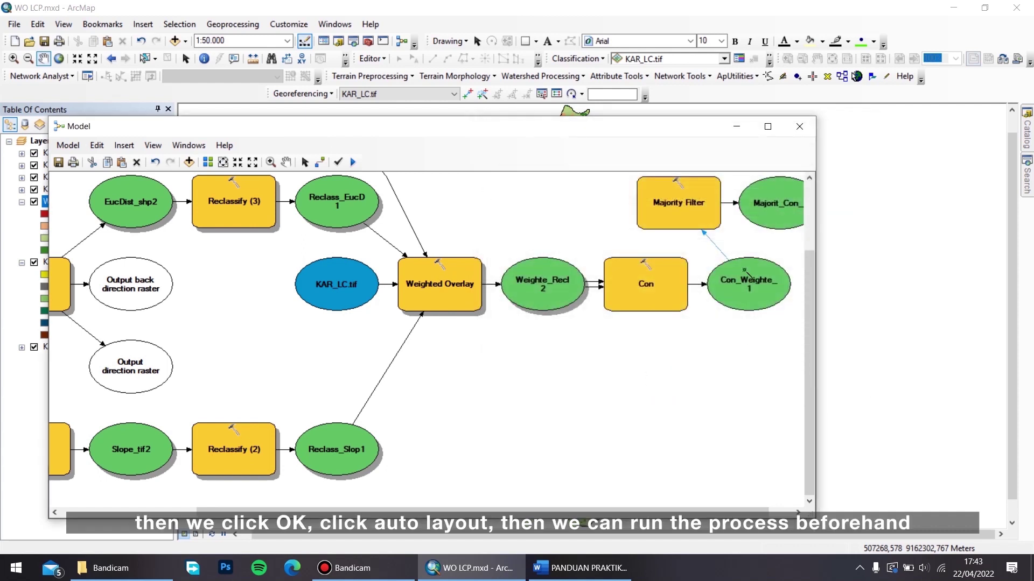
# Step: Apply auto layout to the model, run it, and dismiss the run report
pyautogui.click(208, 163)
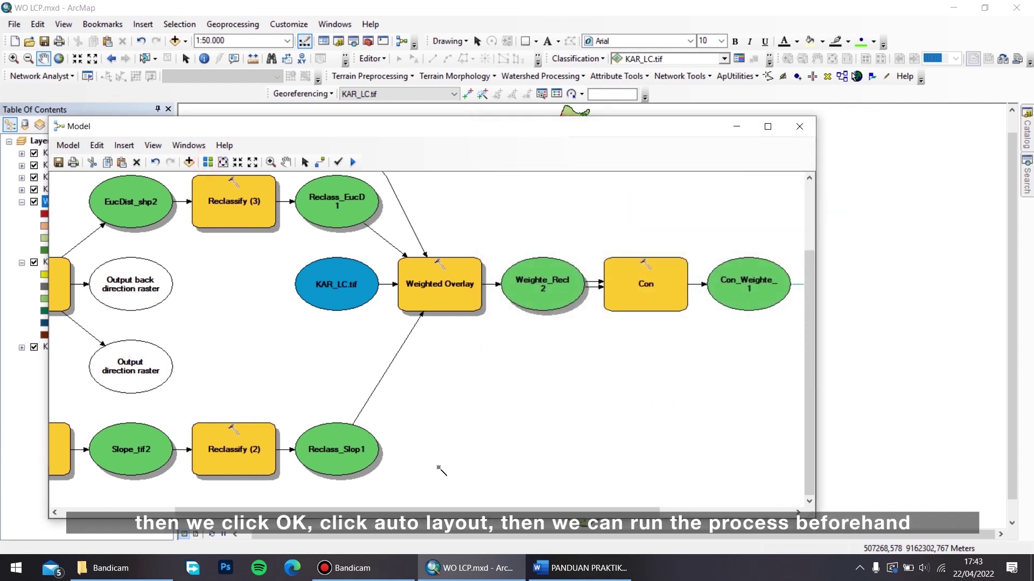
pyautogui.moveTo(466, 512); pyautogui.dragTo(599, 512)
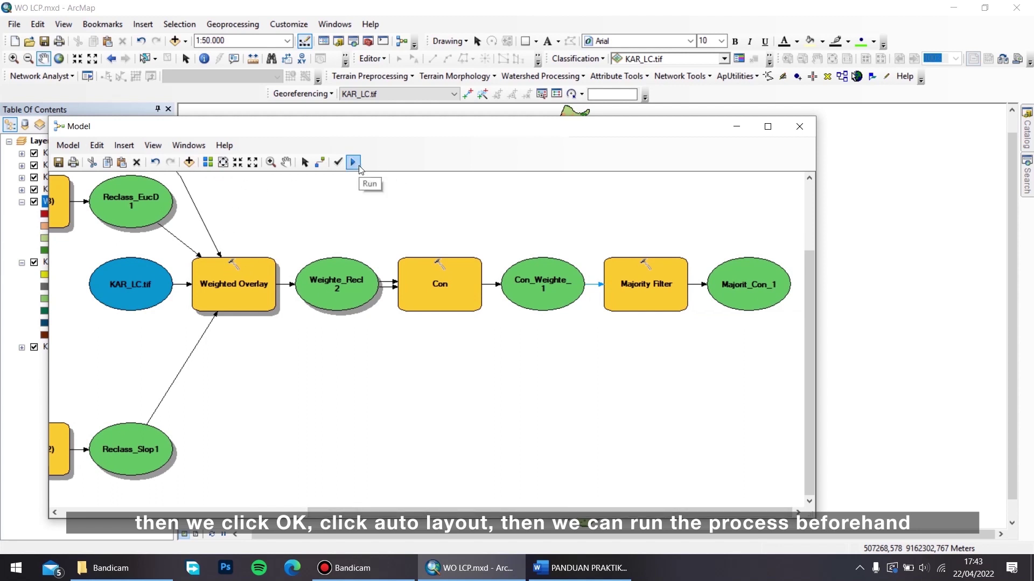
pyautogui.click(353, 162)
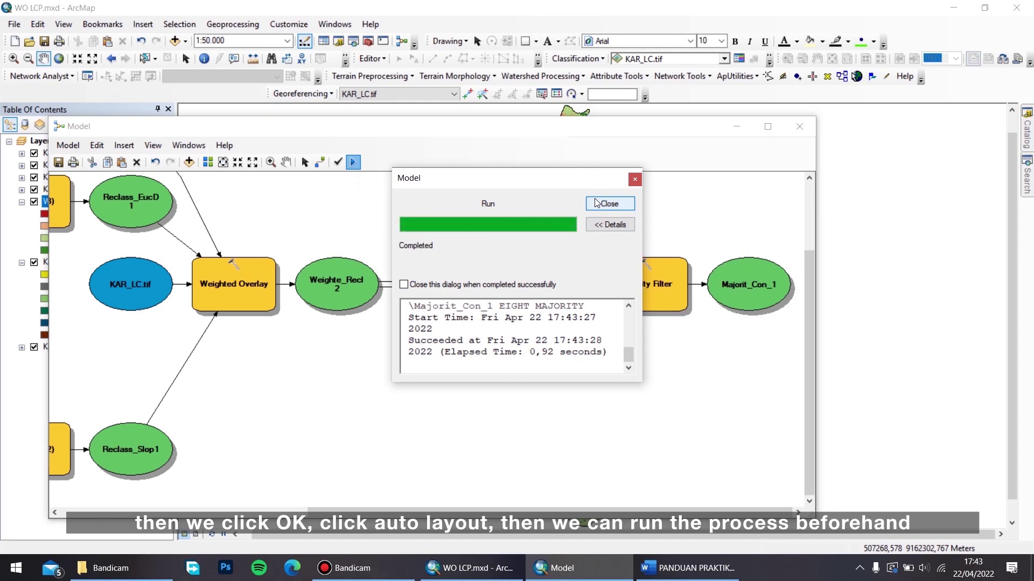
pyautogui.click(604, 206)
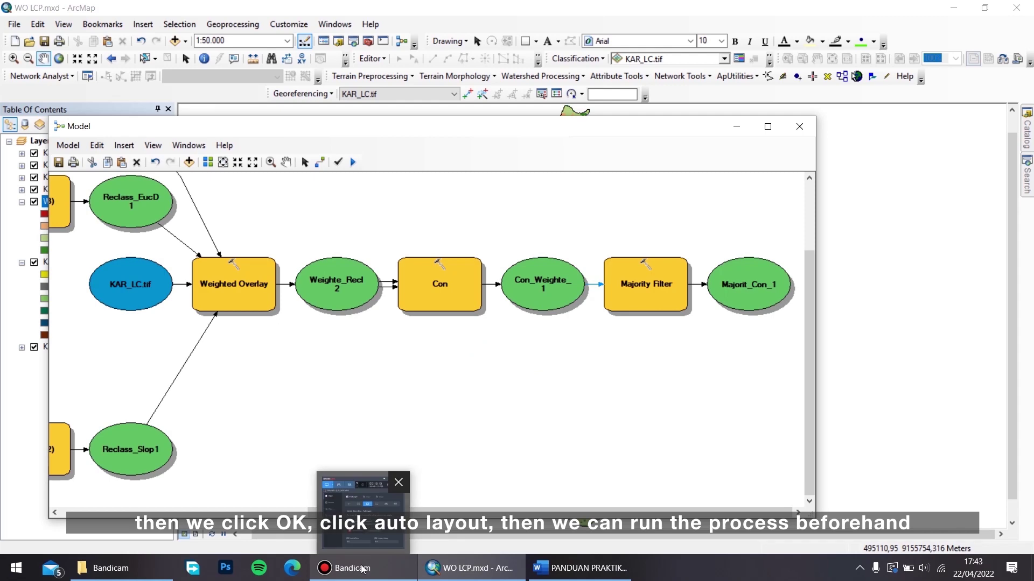
pyautogui.click(345, 568)
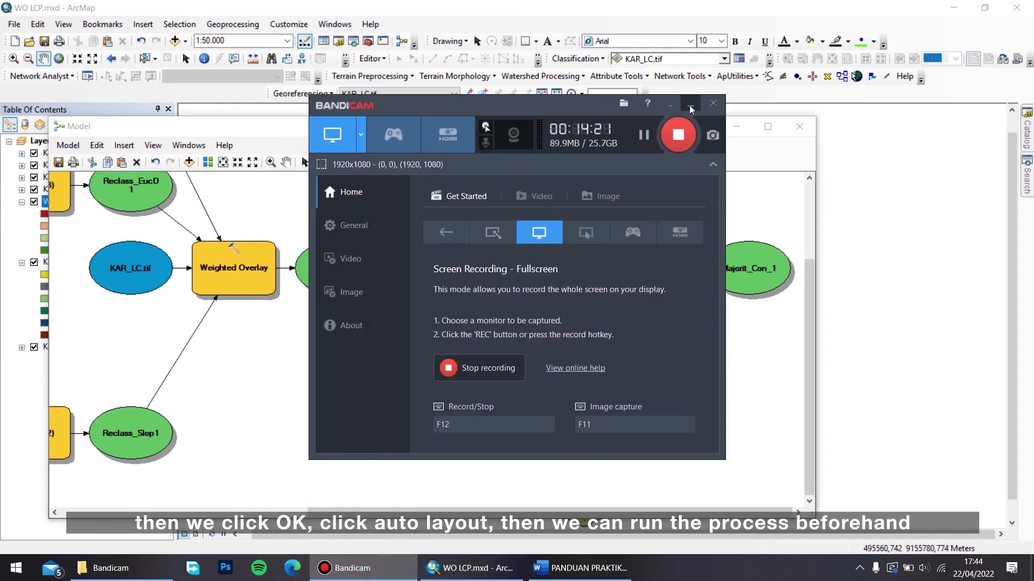
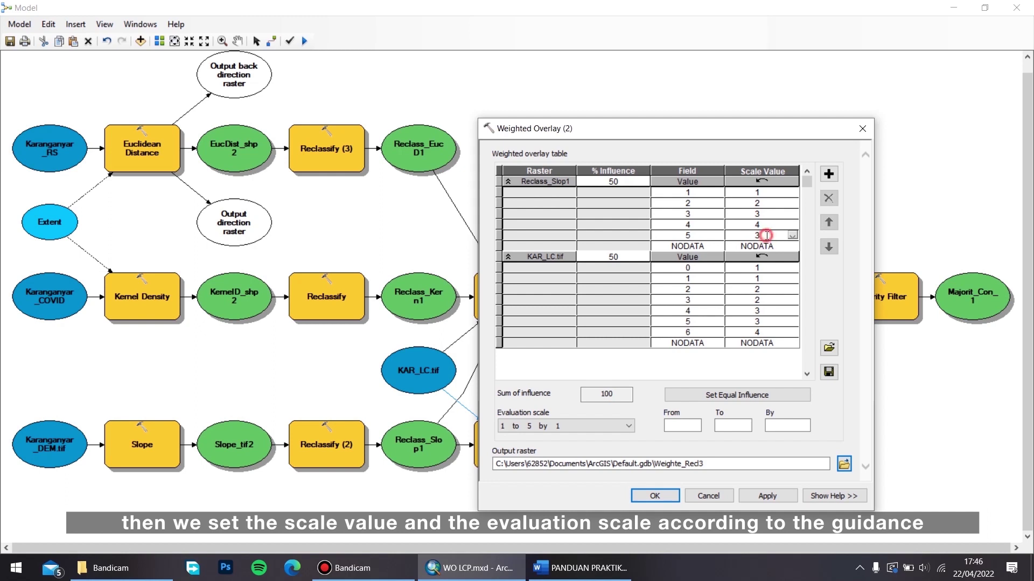
# Step: In Weighted Overlay (2), set the scale value of Reclass_Slop1 field 5 to Restricted and KAR_LC.tif field 0 to NODATA
pyautogui.click(790, 235)
pyautogui.click(745, 286)
pyautogui.click(755, 270)
pyautogui.click(792, 268)
pyautogui.scroll(-1, 767, 300)
pyautogui.click(760, 327)
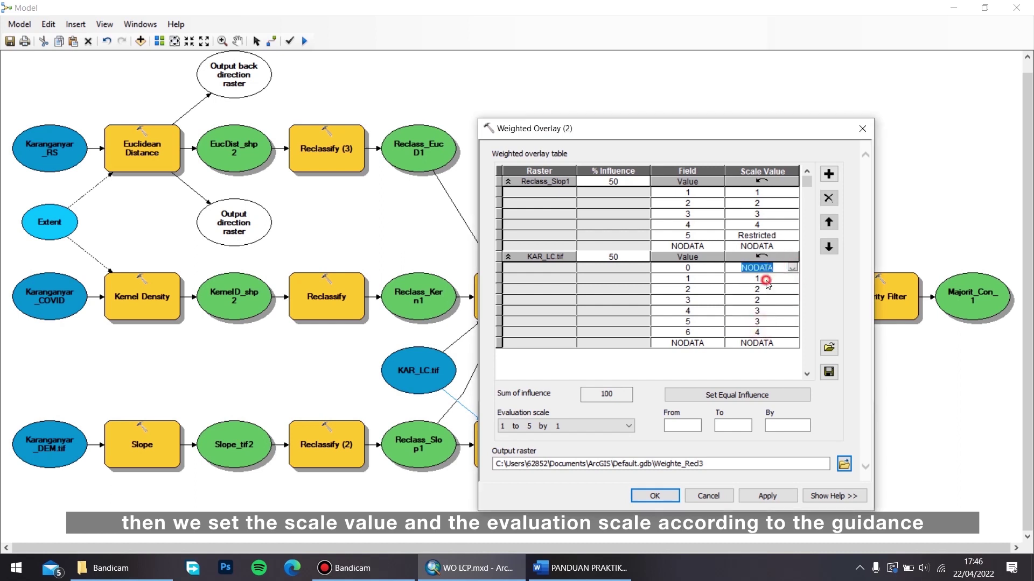
# Step: Set the scale values of KAR_LC.tif fields 1 and 2 to 5 in the weighted overlay table
pyautogui.click(766, 280)
pyautogui.click(792, 279)
pyautogui.click(746, 329)
pyautogui.click(785, 289)
pyautogui.click(792, 289)
pyautogui.click(747, 329)
# Step: Choose scale value 2 for KAR_LC.tif field 3 and scale value 4 for field 4
pyautogui.click(782, 300)
pyautogui.click(792, 300)
pyautogui.click(750, 310)
pyautogui.click(772, 311)
pyautogui.click(789, 312)
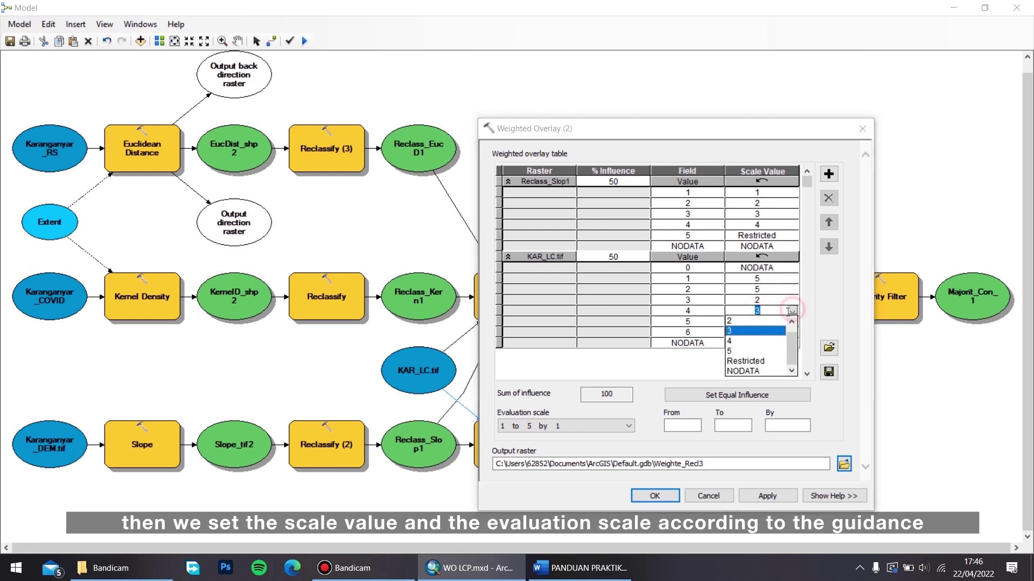
pyautogui.click(745, 341)
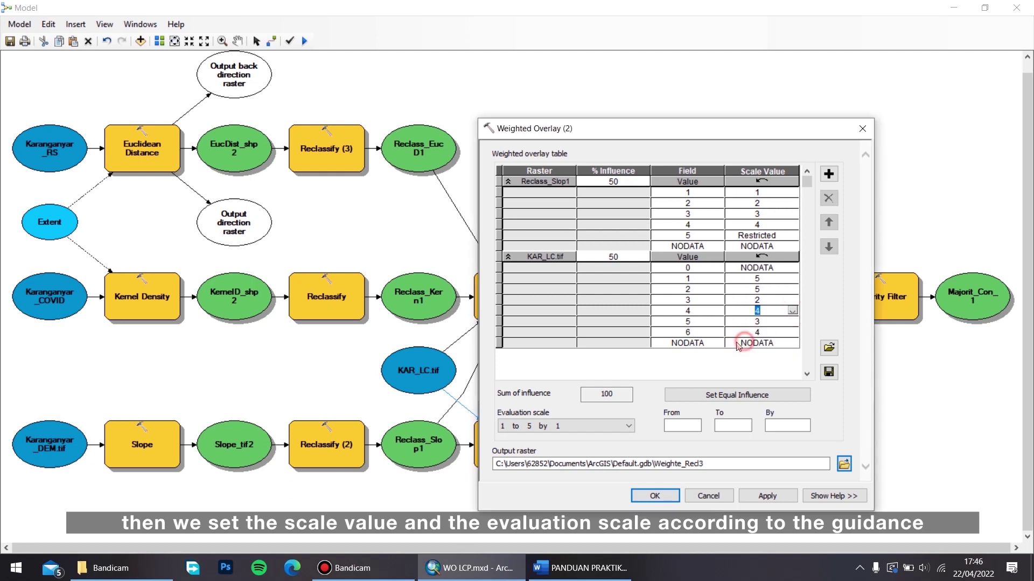
# Step: Set KAR_LC.tif field 5 to Restricted and field 6 to scale value 1, and accept the Weighted Overlay (2) settings
pyautogui.click(777, 323)
pyautogui.click(792, 322)
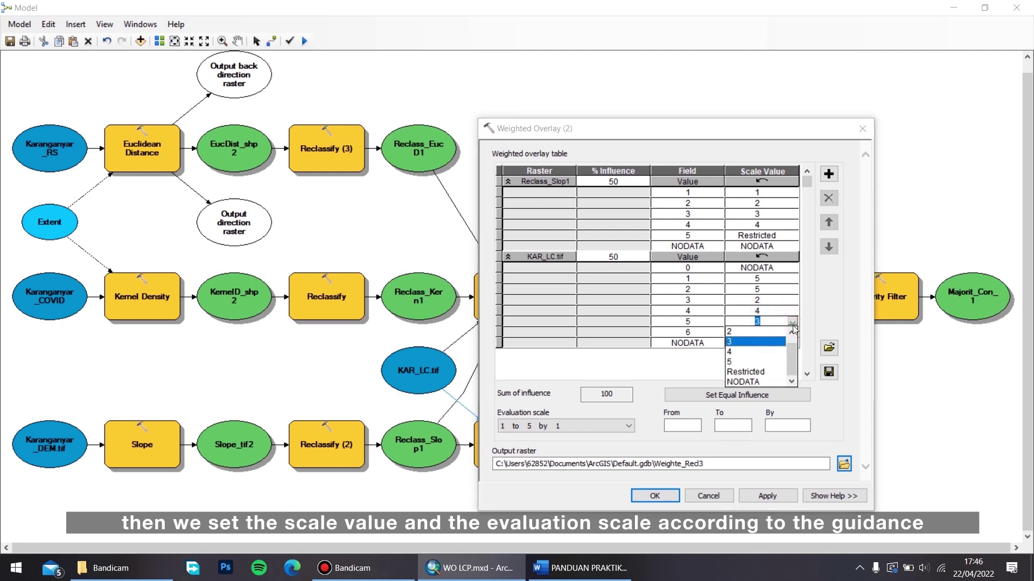
pyautogui.click(747, 372)
pyautogui.click(756, 330)
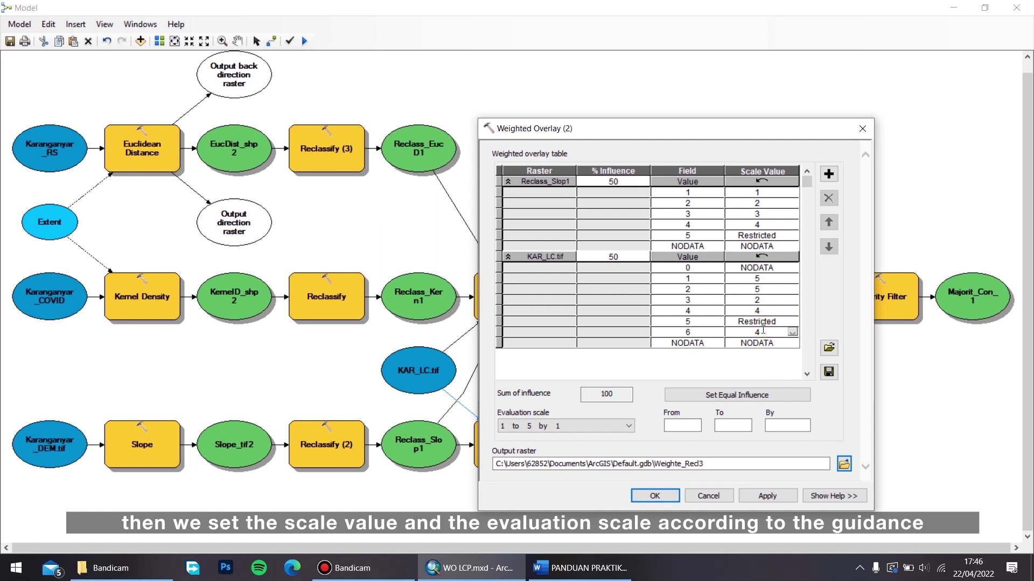
pyautogui.write('1')
pyautogui.click(745, 365)
pyautogui.click(655, 496)
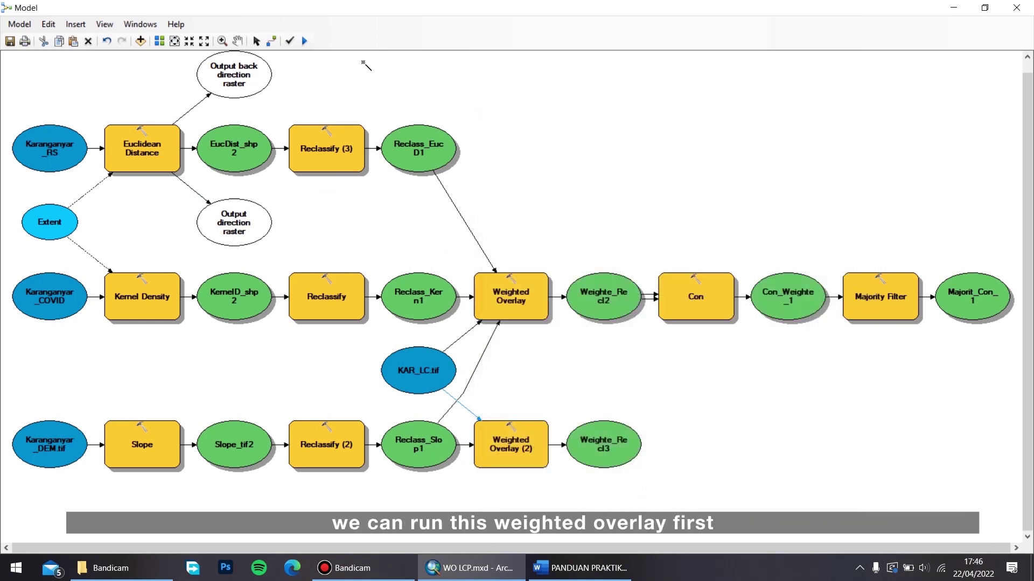
# Step: Run the model with Weighted Overlay (2), dismiss the run report, and save the model
pyautogui.click(304, 42)
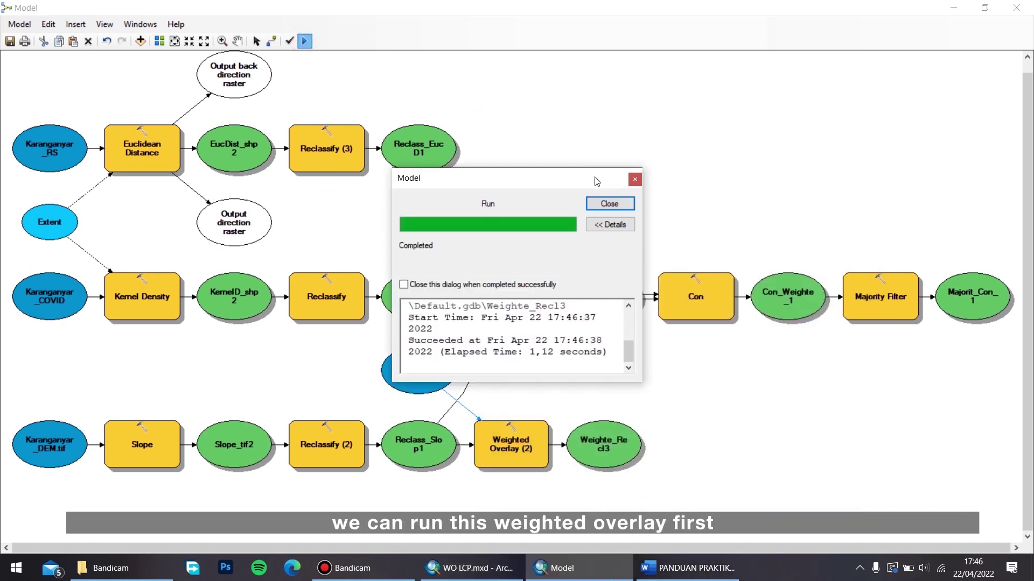
pyautogui.click(608, 204)
pyautogui.click(9, 41)
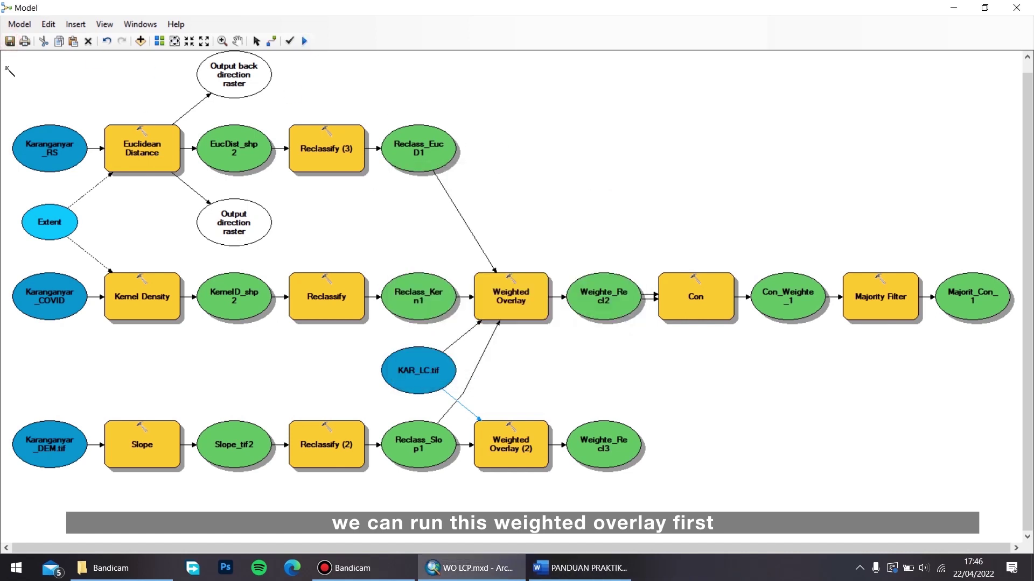
# Step: Search for the Cost Distance tool and add it to the model above Majority Filter
pyautogui.click(985, 7)
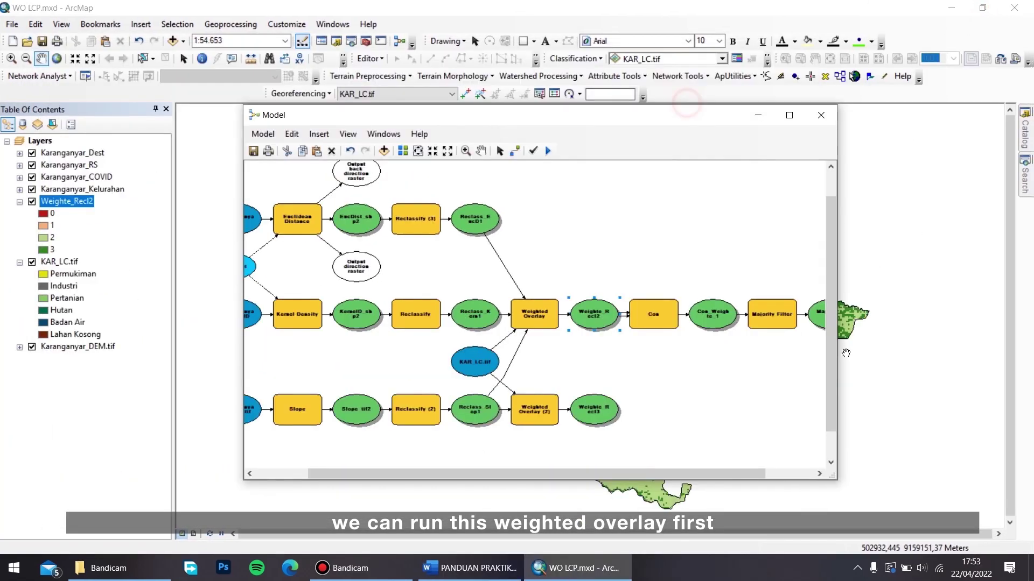
pyautogui.moveTo(722, 476); pyautogui.dragTo(666, 474)
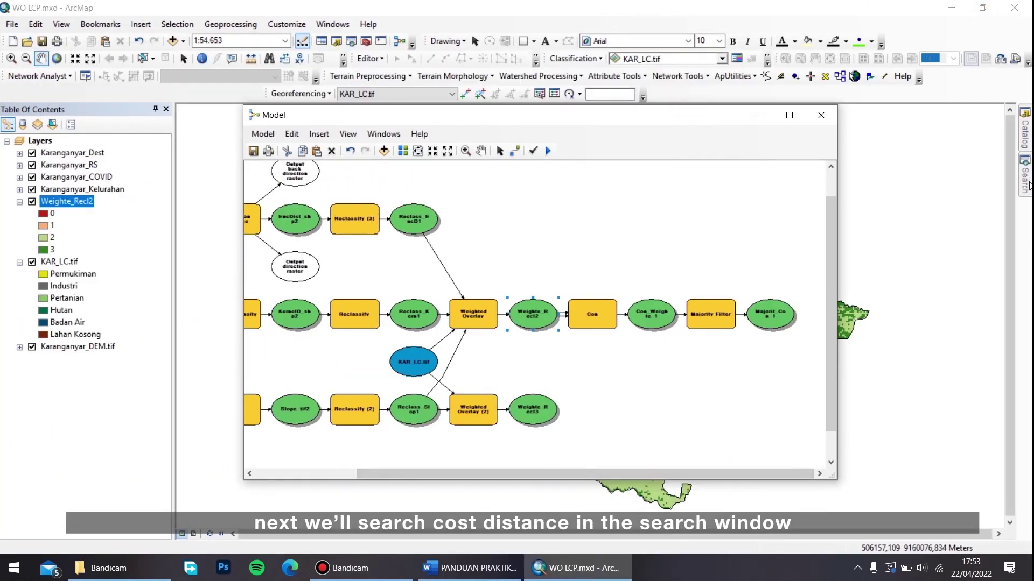
pyautogui.click(1026, 183)
pyautogui.moveTo(782, 119); pyautogui.dragTo(607, 120)
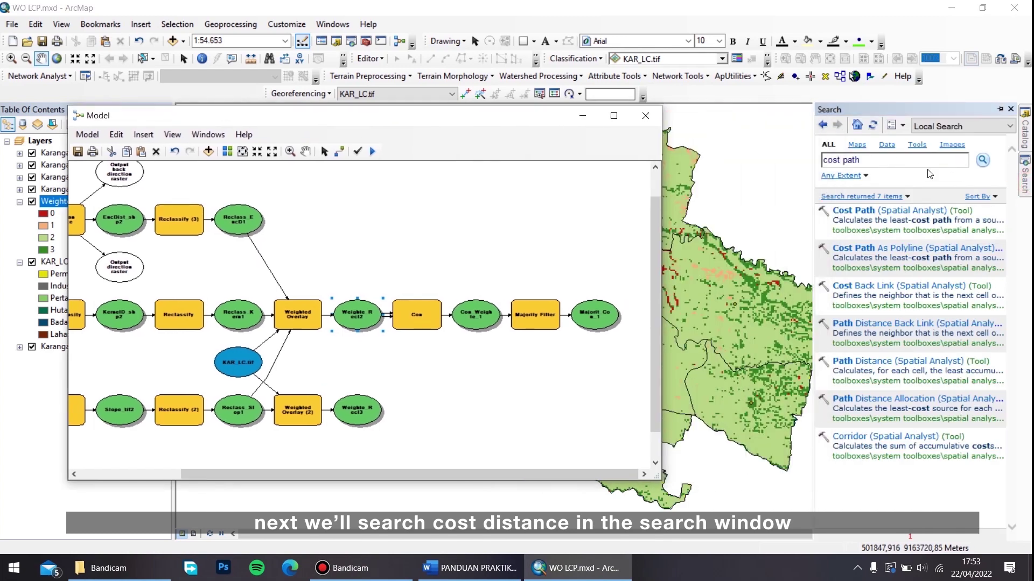
pyautogui.moveTo(843, 160); pyautogui.dragTo(915, 159)
pyautogui.write('distance')
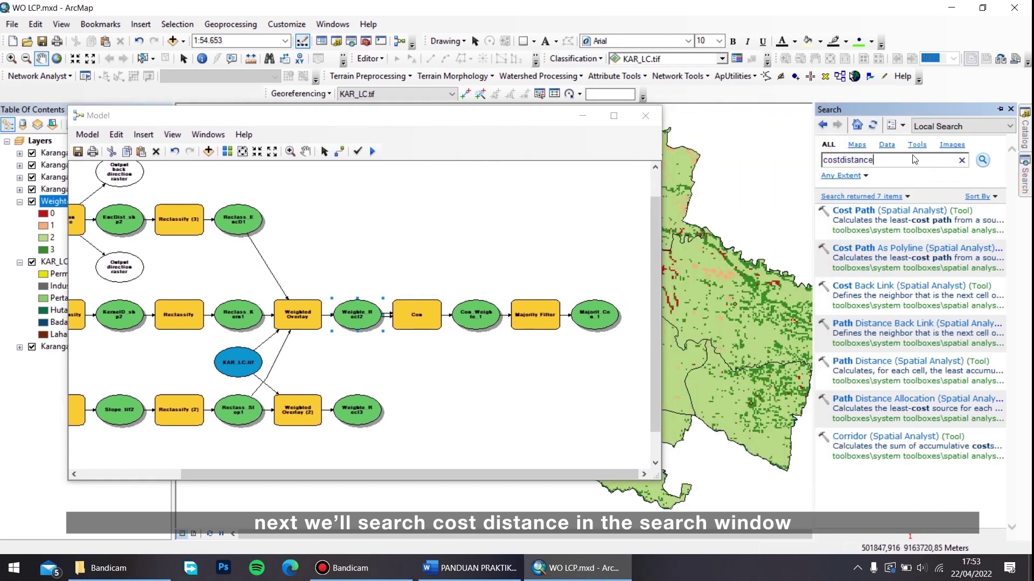
pyautogui.click(842, 159)
pyautogui.press('Return')
pyautogui.moveTo(872, 210); pyautogui.dragTo(478, 221)
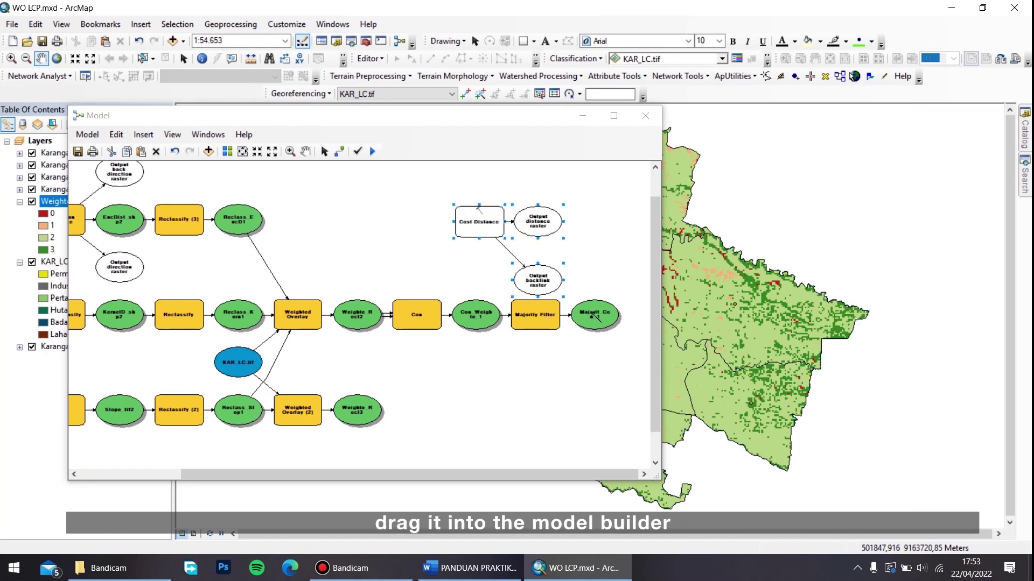
# Step: Connect Majorit_Con_1 to Cost Distance as source data and Weighte_Recl3 as input cost raster, and apply auto layout
pyautogui.moveTo(598, 315); pyautogui.dragTo(469, 229)
pyautogui.click(502, 236)
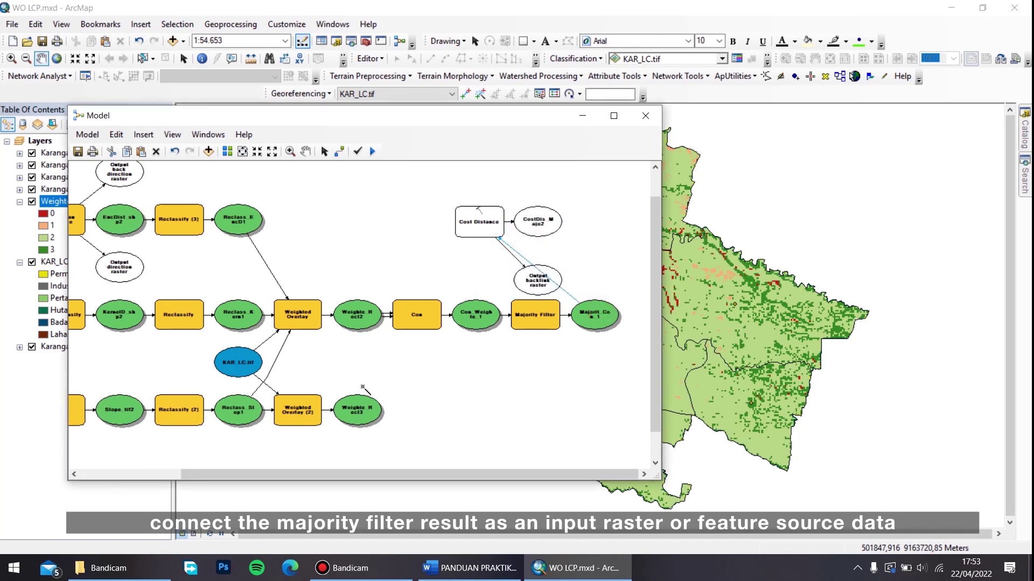
pyautogui.moveTo(368, 410); pyautogui.dragTo(468, 234)
pyautogui.click(501, 252)
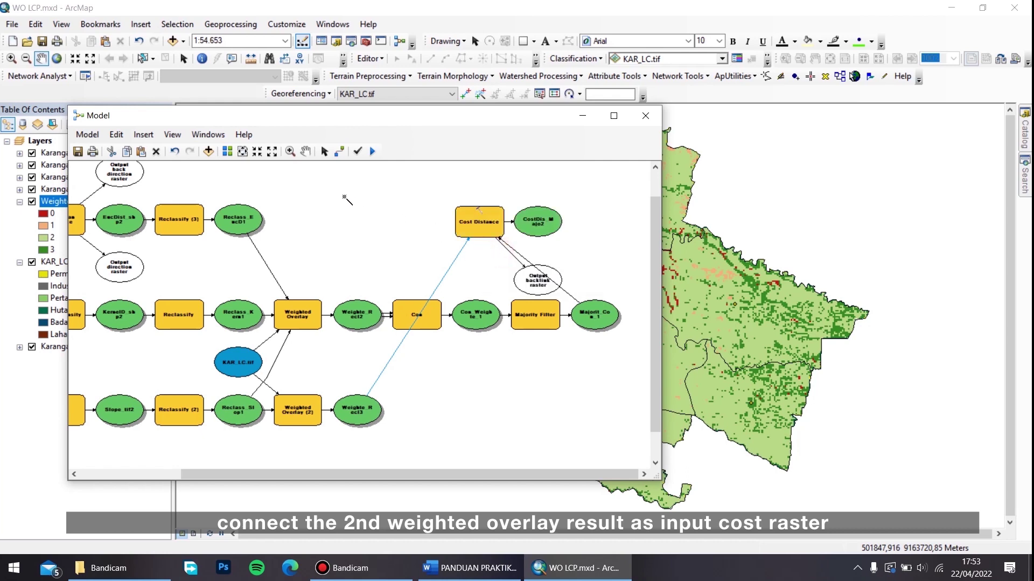
pyautogui.click(226, 151)
pyautogui.click(479, 474)
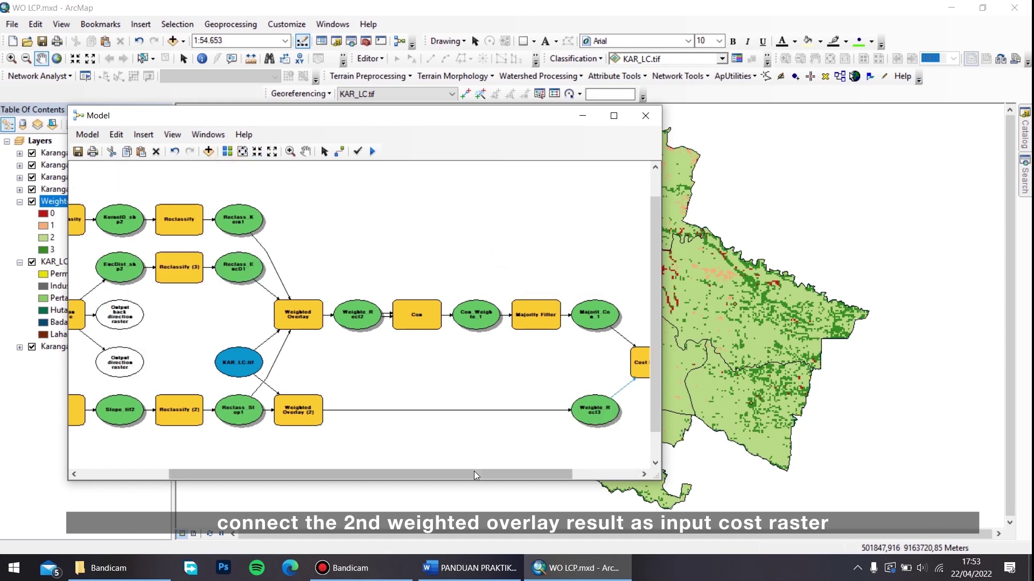
# Step: Set Cost Distance to store its distance raster as Distr and its backlink raster as Backlink in C:\02 WO dan LCP
pyautogui.doubleClick(544, 366)
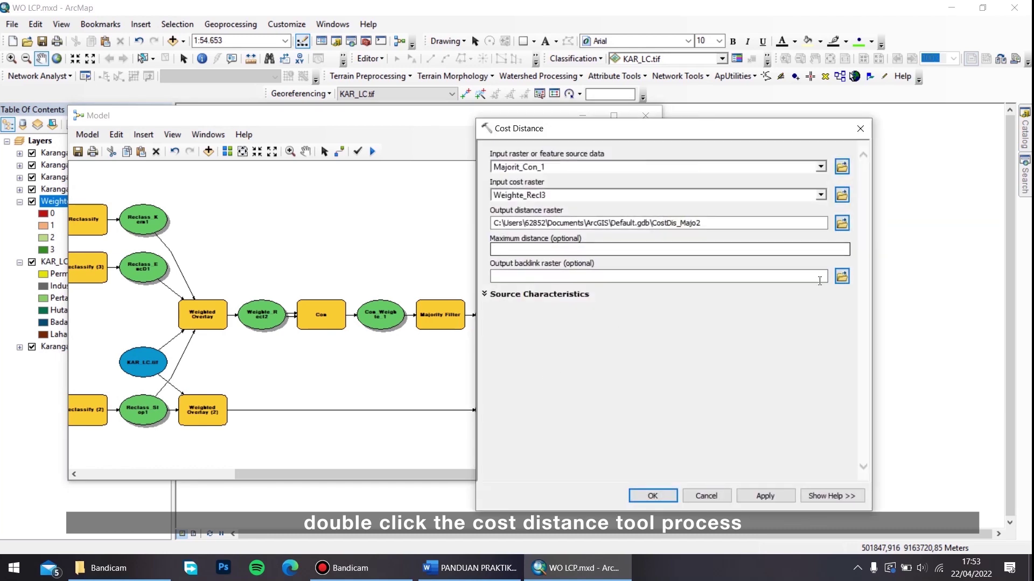
pyautogui.click(841, 276)
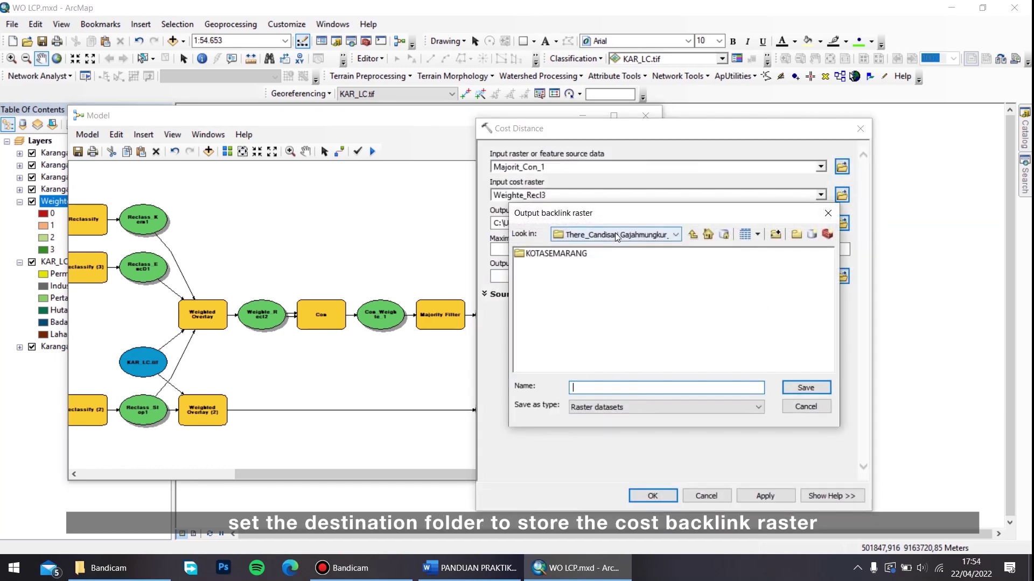
pyautogui.click(828, 213)
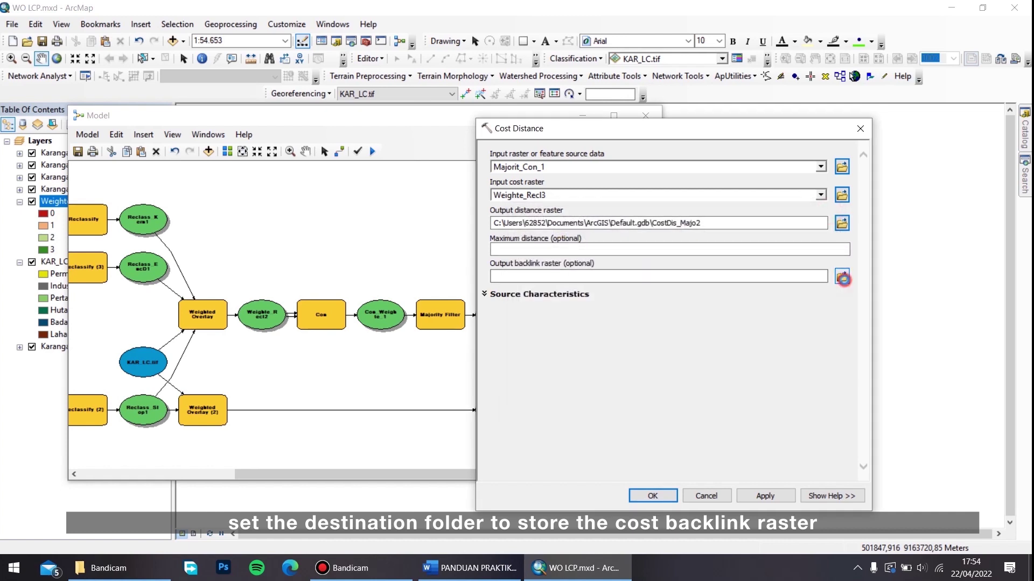
pyautogui.click(842, 276)
pyautogui.click(641, 235)
pyautogui.scroll(3, 653, 311)
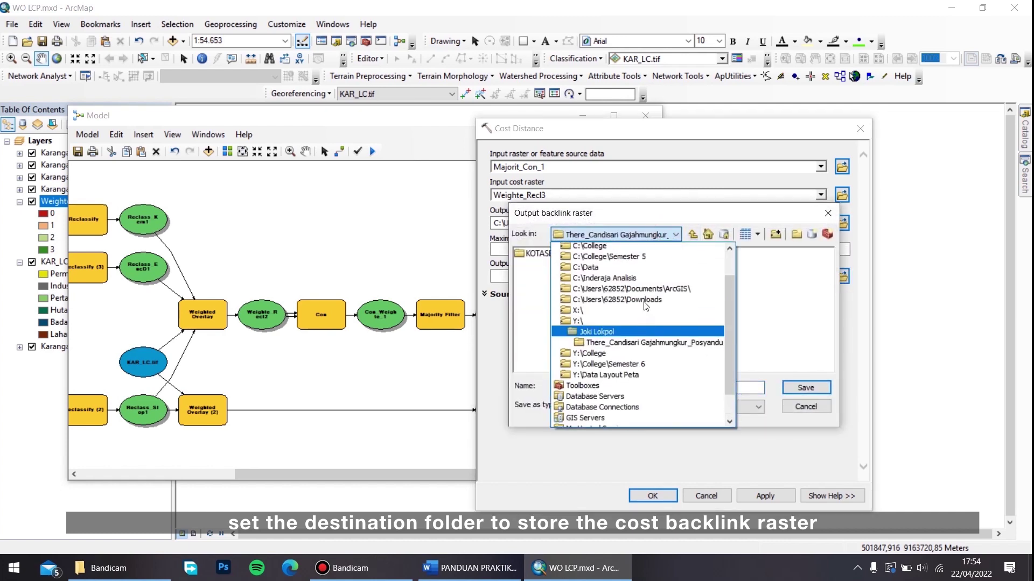
pyautogui.click(645, 271)
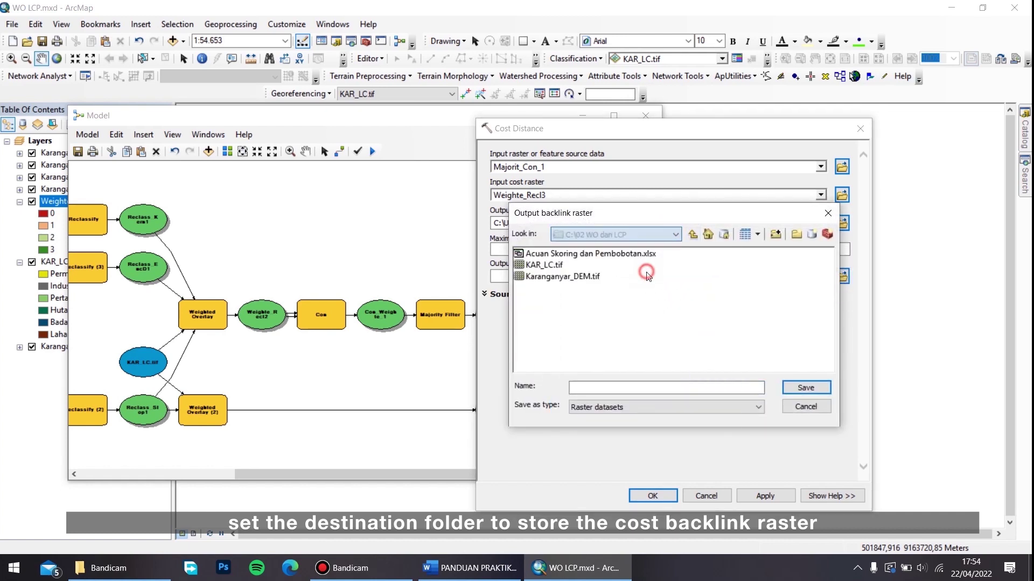
pyautogui.click(626, 388)
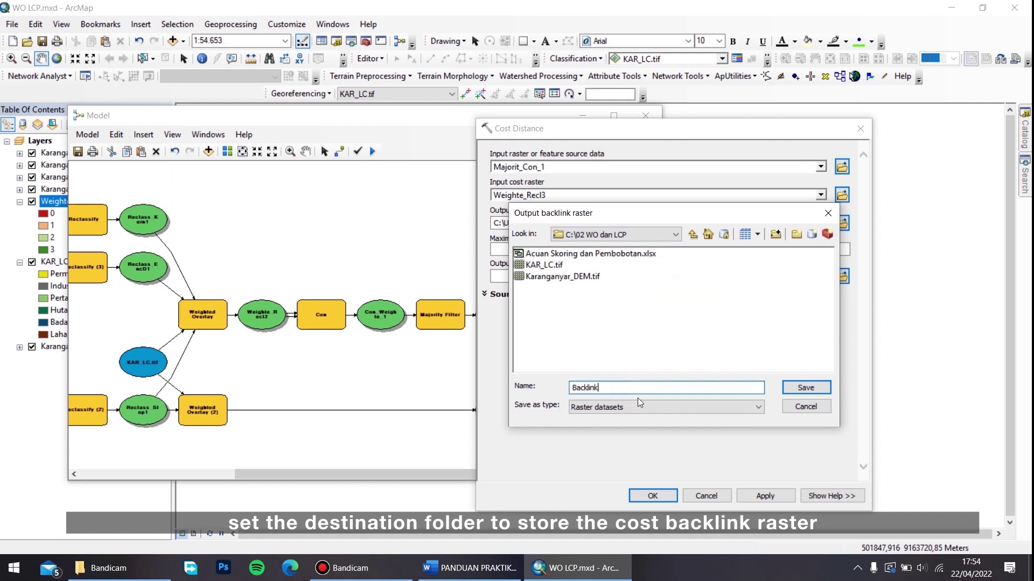
pyautogui.click(791, 390)
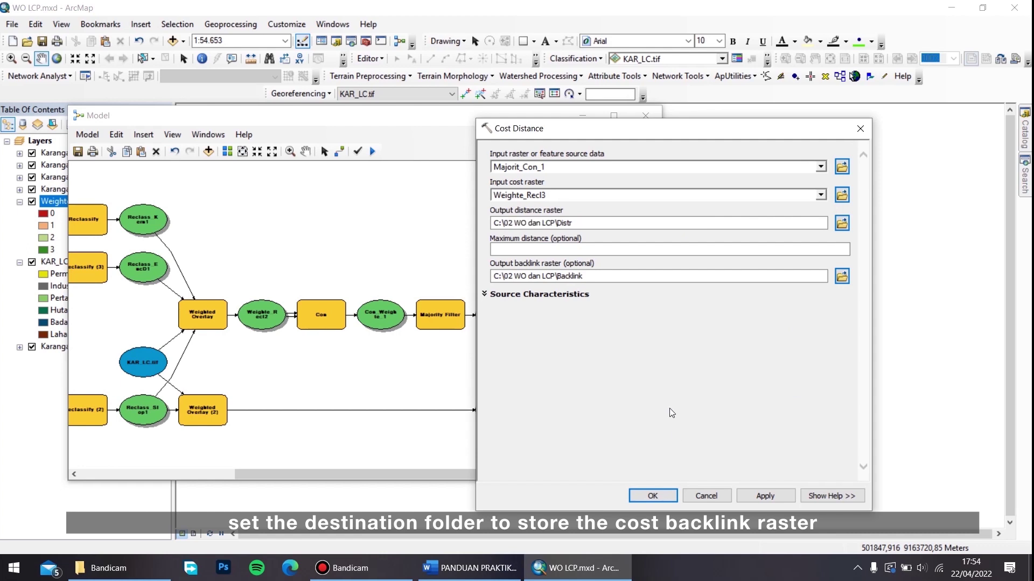
pyautogui.click(654, 493)
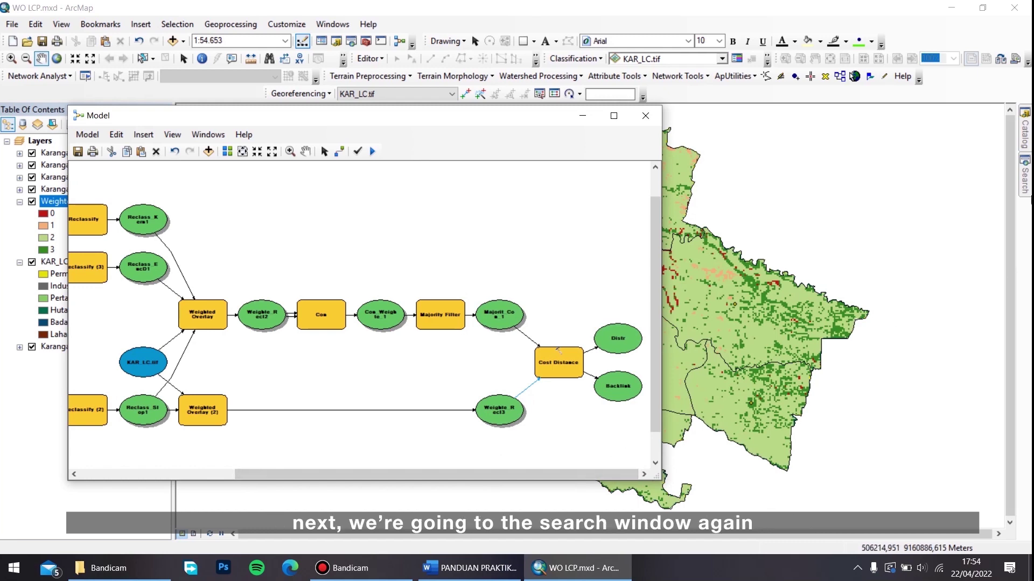
# Step: Search for the Cost Path tool and add it to the model above Cost Distance
pyautogui.click(1026, 186)
pyautogui.tripleClick(846, 161)
pyautogui.write('cost path')
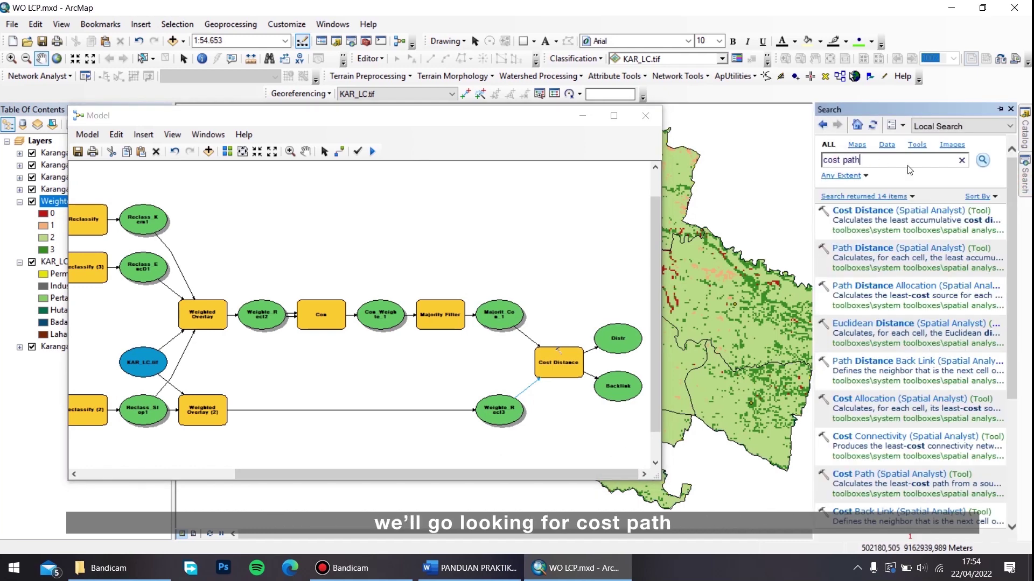
pyautogui.press('Return')
pyautogui.moveTo(885, 210); pyautogui.dragTo(574, 246)
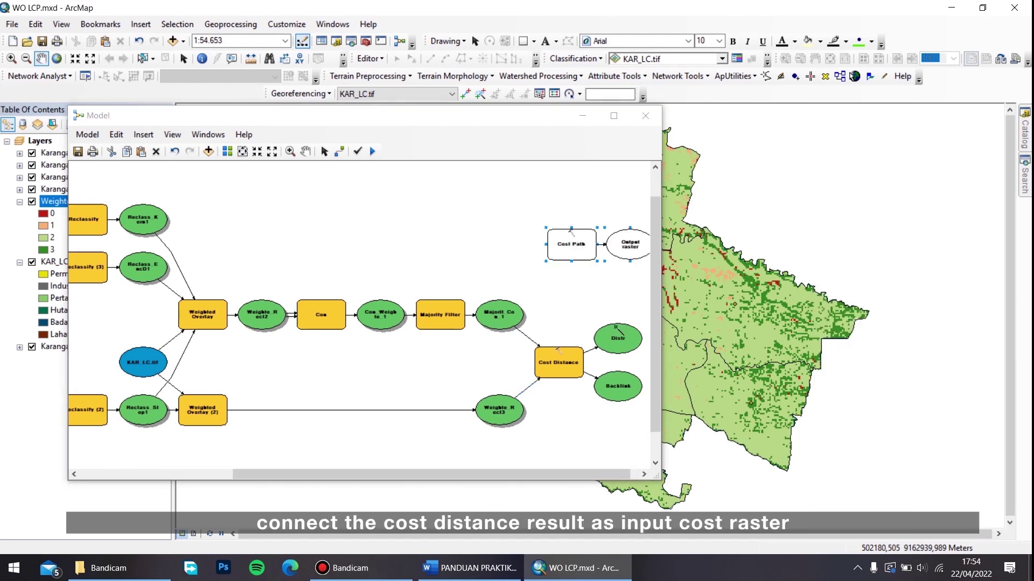
# Step: Connect Distr to Cost Path as input cost distance raster and Backlink as input cost backlink raster
pyautogui.moveTo(617, 331); pyautogui.dragTo(570, 250)
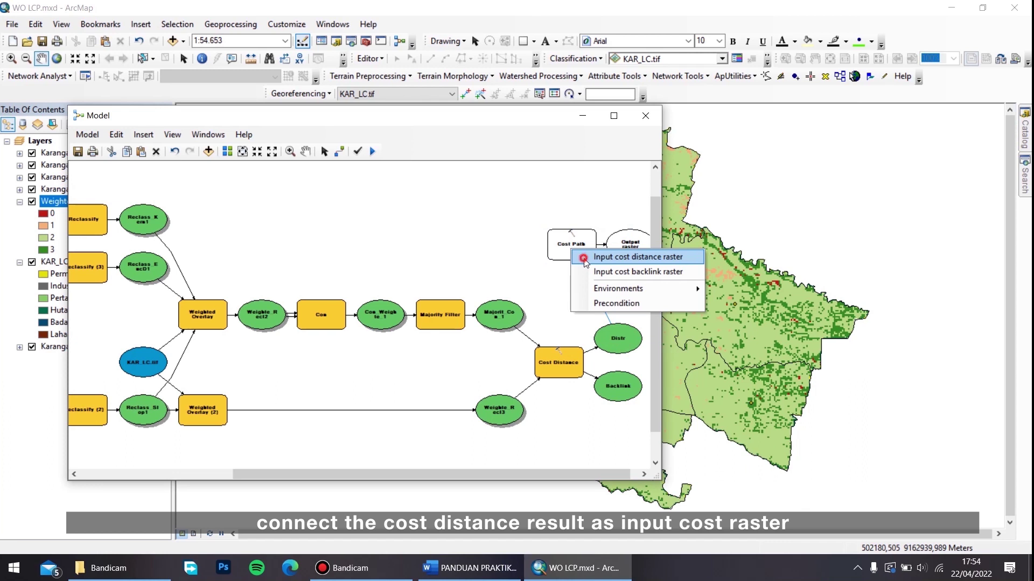
pyautogui.click(585, 260)
pyautogui.moveTo(610, 392); pyautogui.dragTo(561, 251)
pyautogui.click(597, 284)
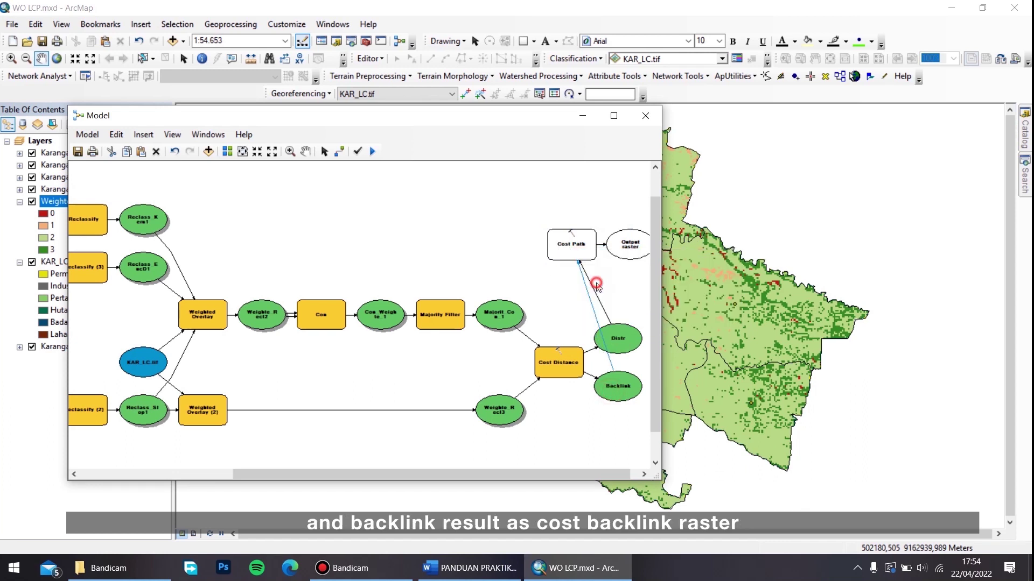
# Step: Add the Karanganyar_Dest layer to the model as Cost Path's input raster or feature destination data, and apply auto layout
pyautogui.moveTo(448, 124); pyautogui.dragTo(641, 130)
pyautogui.moveTo(90, 156); pyautogui.dragTo(768, 258)
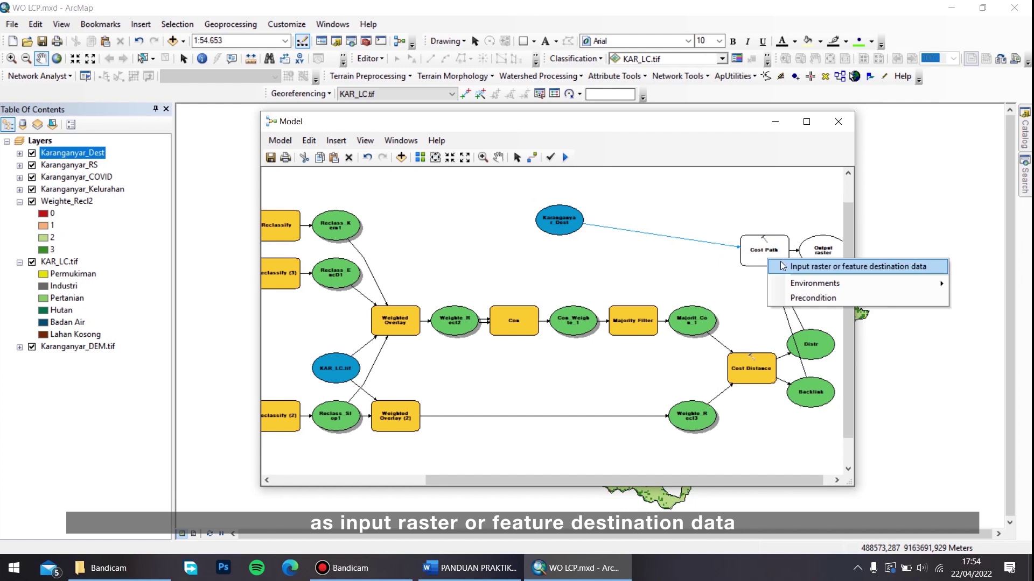
pyautogui.click(782, 266)
pyautogui.click(420, 157)
pyautogui.moveTo(640, 479); pyautogui.dragTo(759, 481)
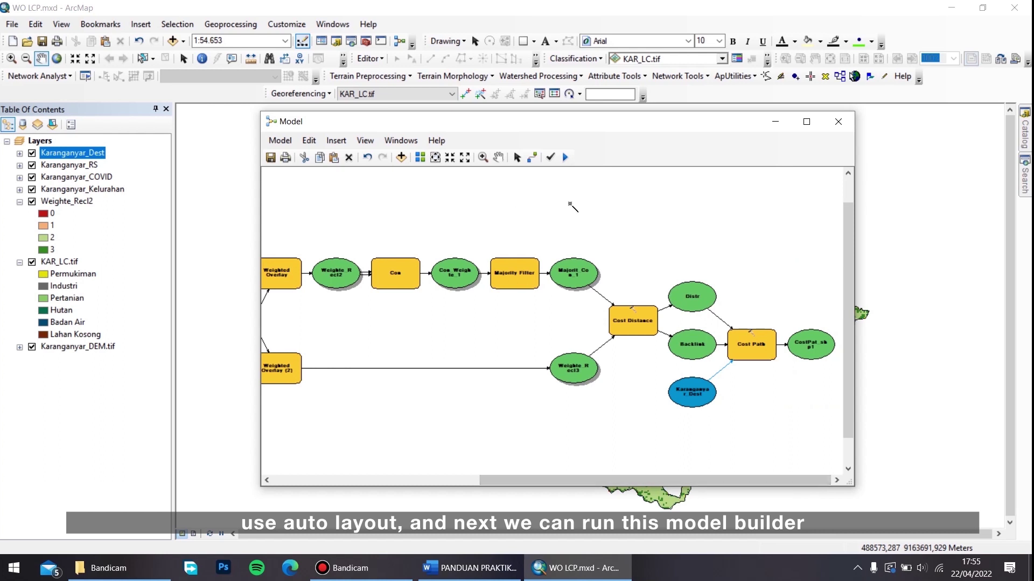
# Step: Run the model and add the Cost Path output raster to the map display
pyautogui.click(566, 157)
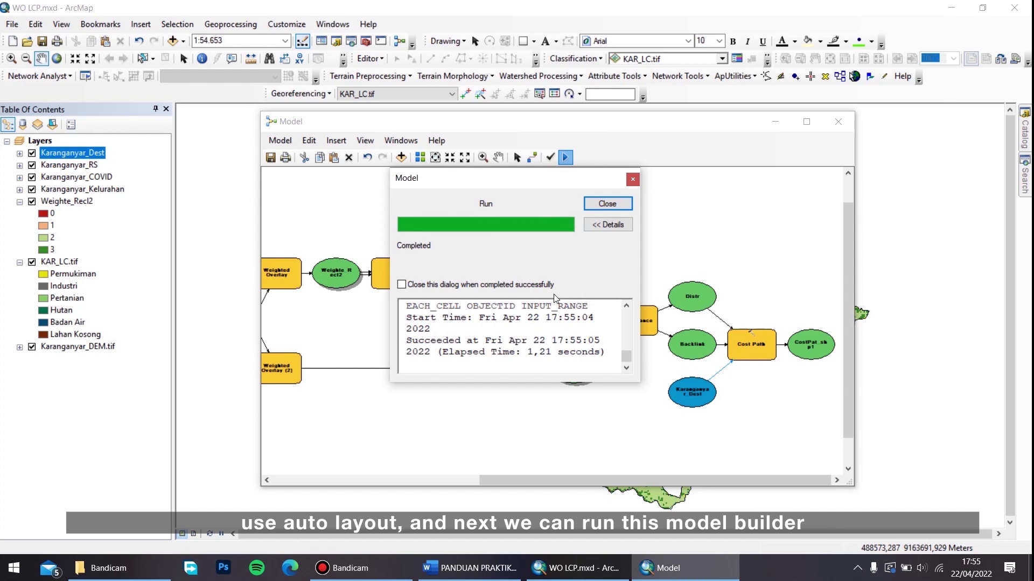
pyautogui.click(607, 204)
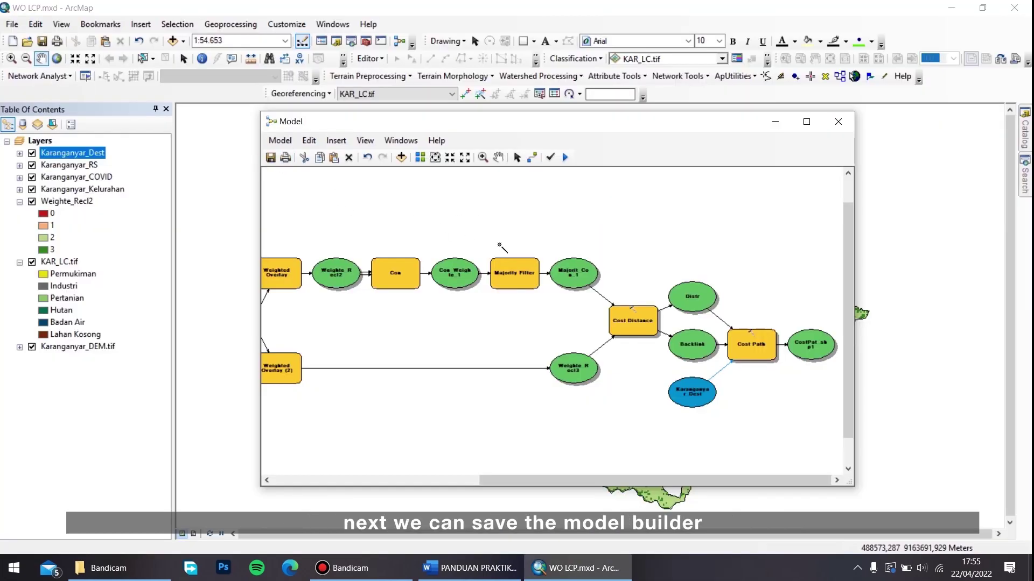
pyautogui.click(775, 121)
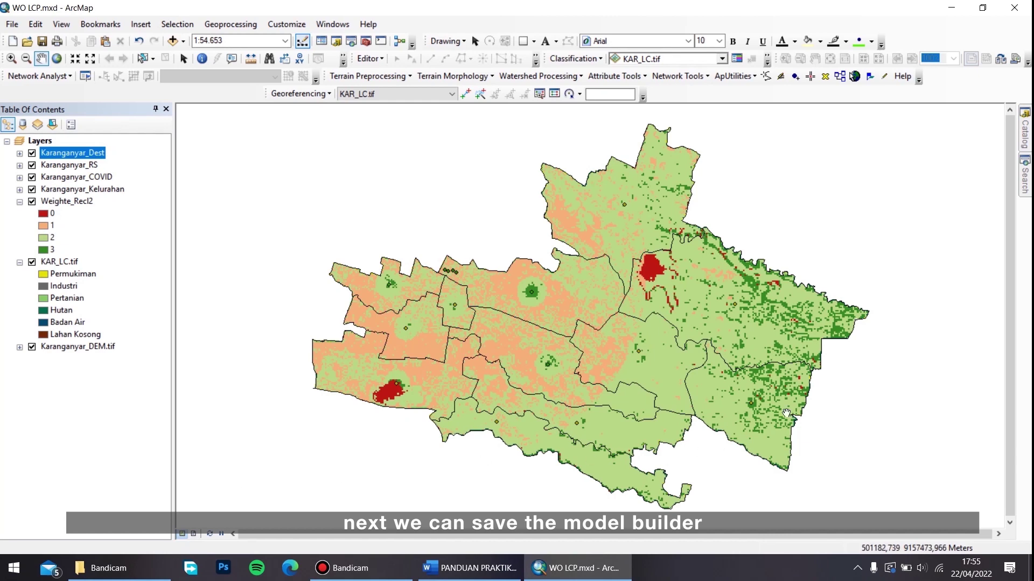
pyautogui.click(578, 571)
pyautogui.click(579, 570)
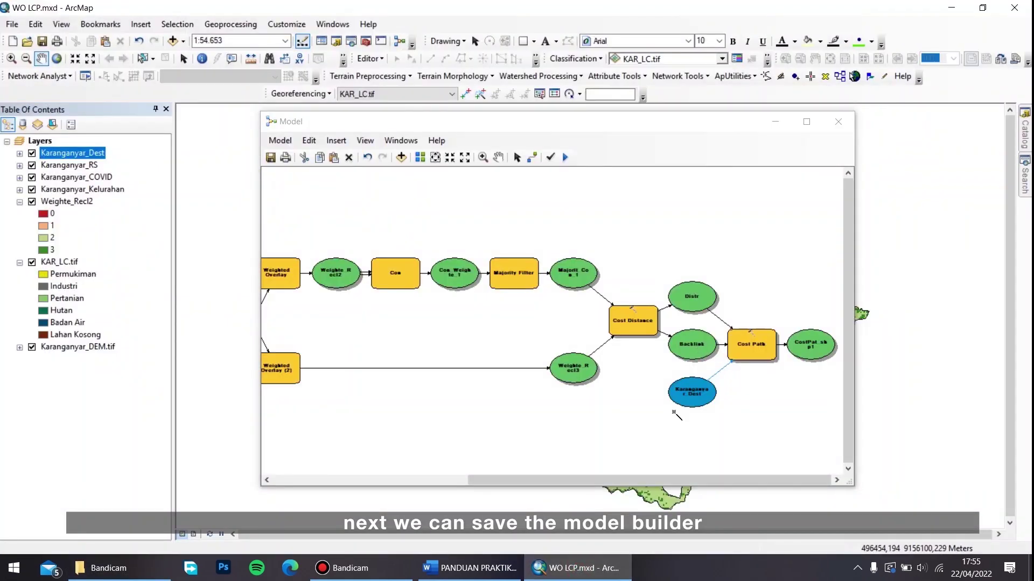
pyautogui.rightClick(809, 339)
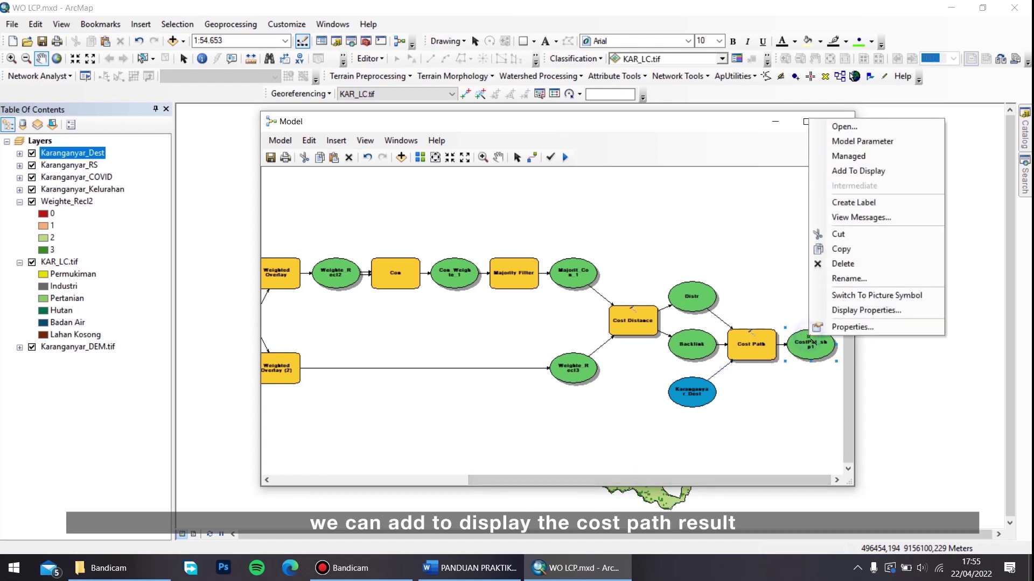
pyautogui.click(868, 171)
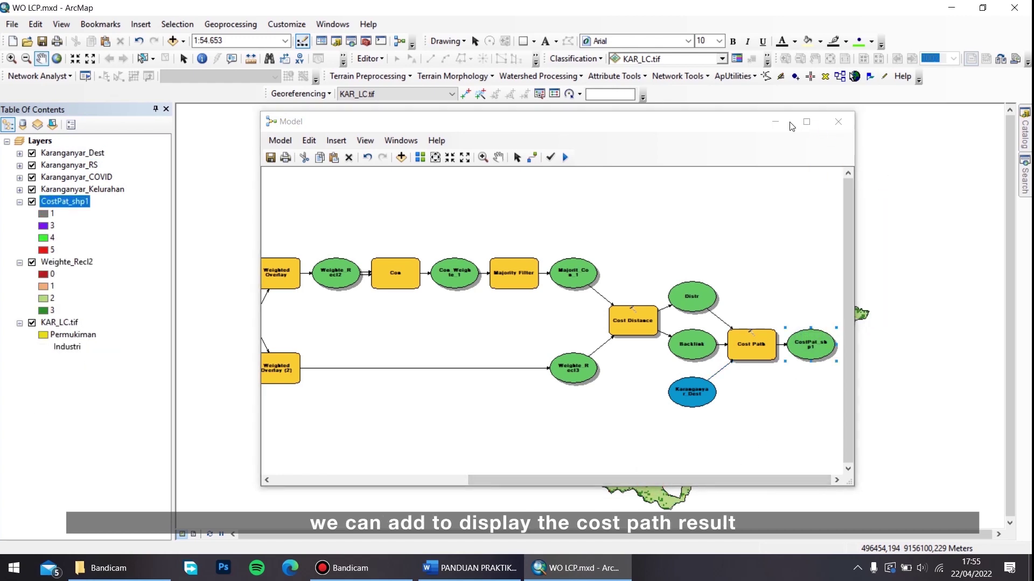
pyautogui.click(782, 121)
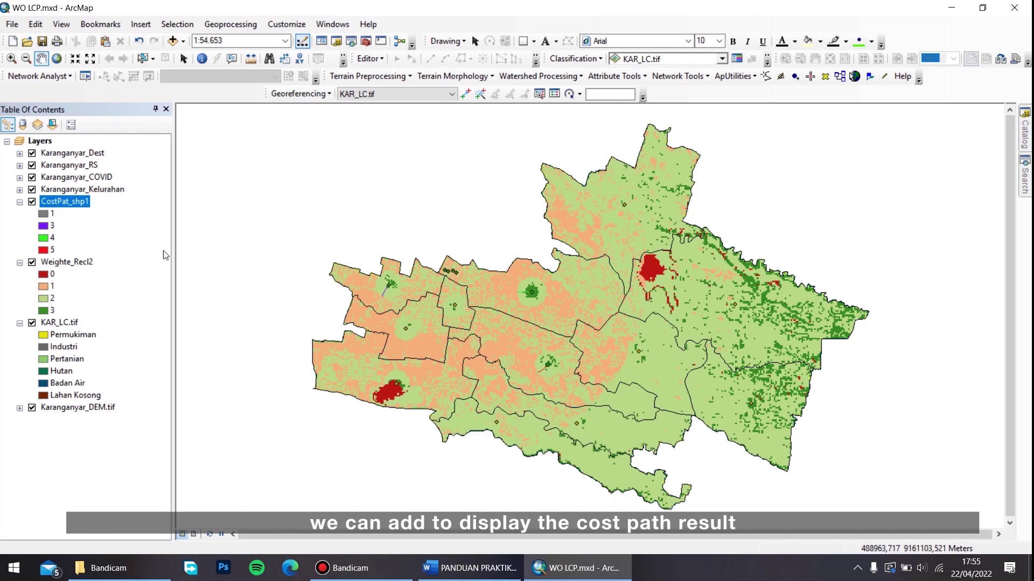
# Step: Examine the raster least-cost paths on the map, up close and across the western part of the area
pyautogui.scroll(5, 378, 287)
pyautogui.scroll(4, 378, 286)
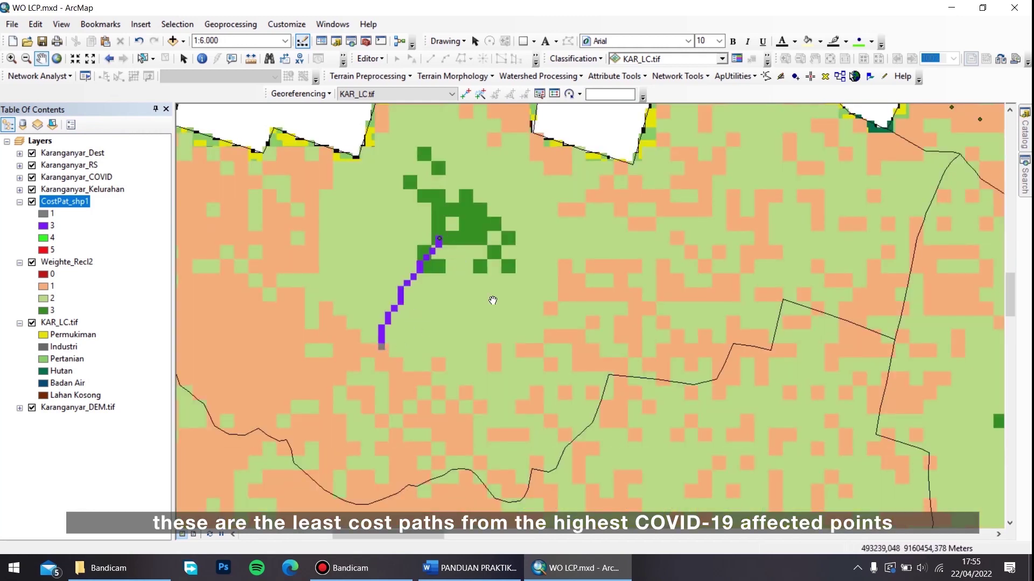
pyautogui.scroll(2, 493, 301)
pyautogui.scroll(-2, 493, 301)
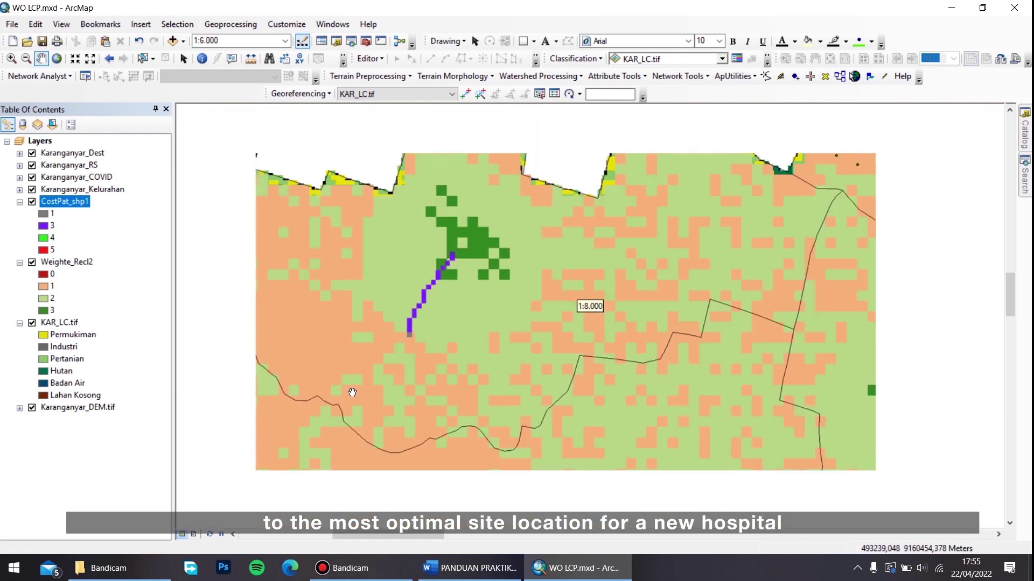
pyautogui.scroll(-3, 379, 305)
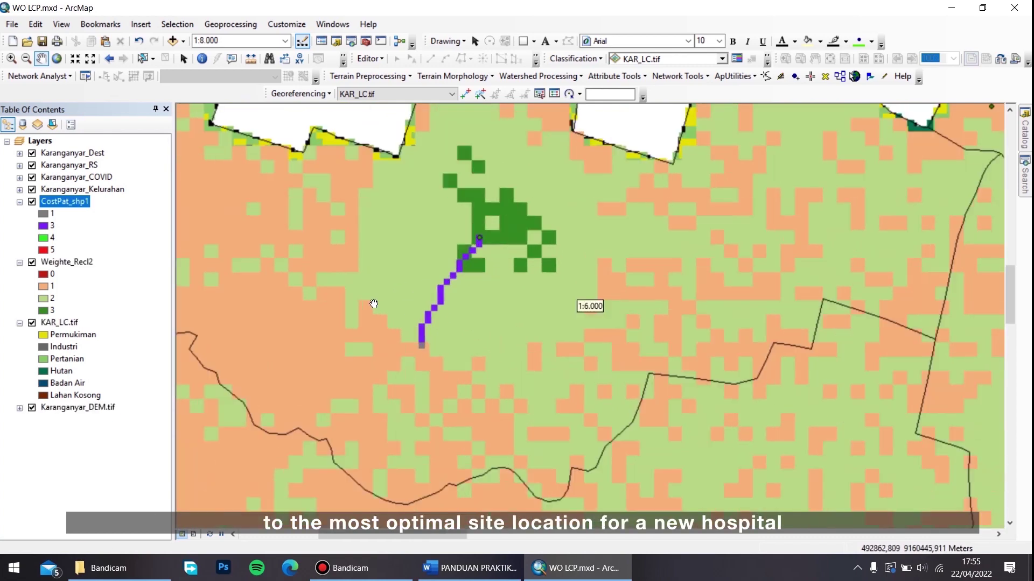
pyautogui.scroll(-3, 467, 323)
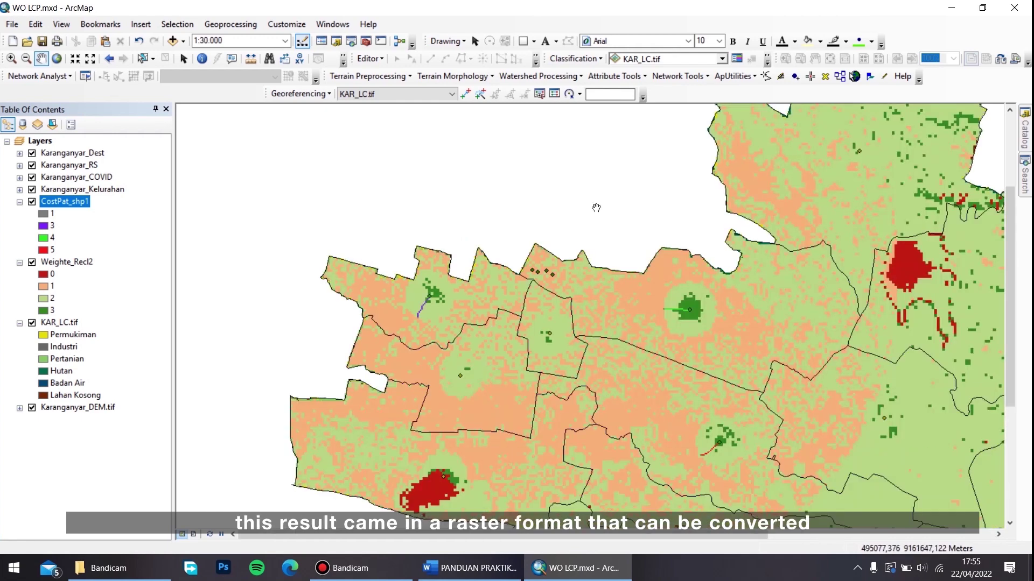
pyautogui.moveTo(697, 386); pyautogui.dragTo(598, 312)
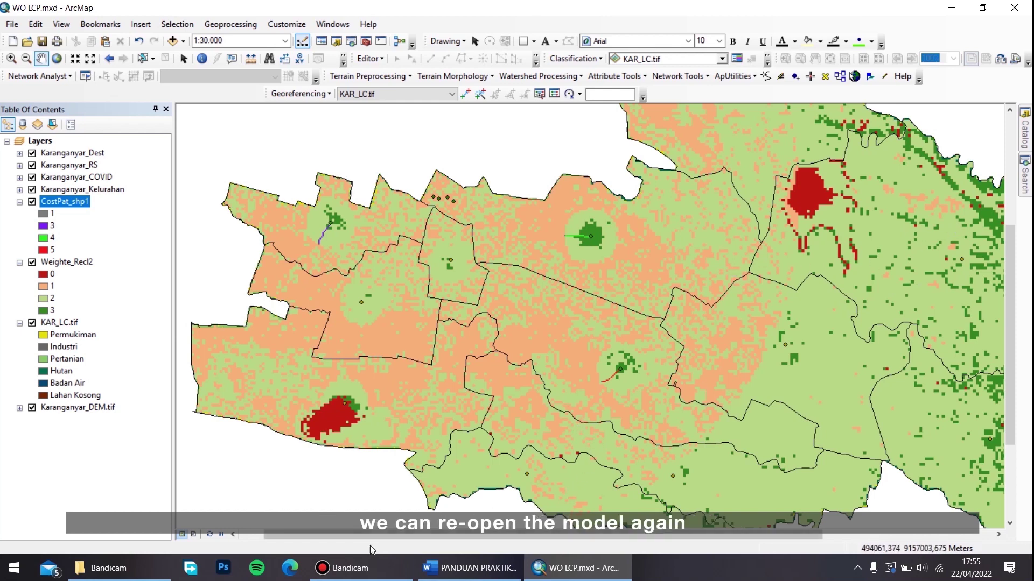
# Step: Reopen the model, search for the Raster to Polyline tool, and add it to the model above the Cost Path output
pyautogui.click(603, 579)
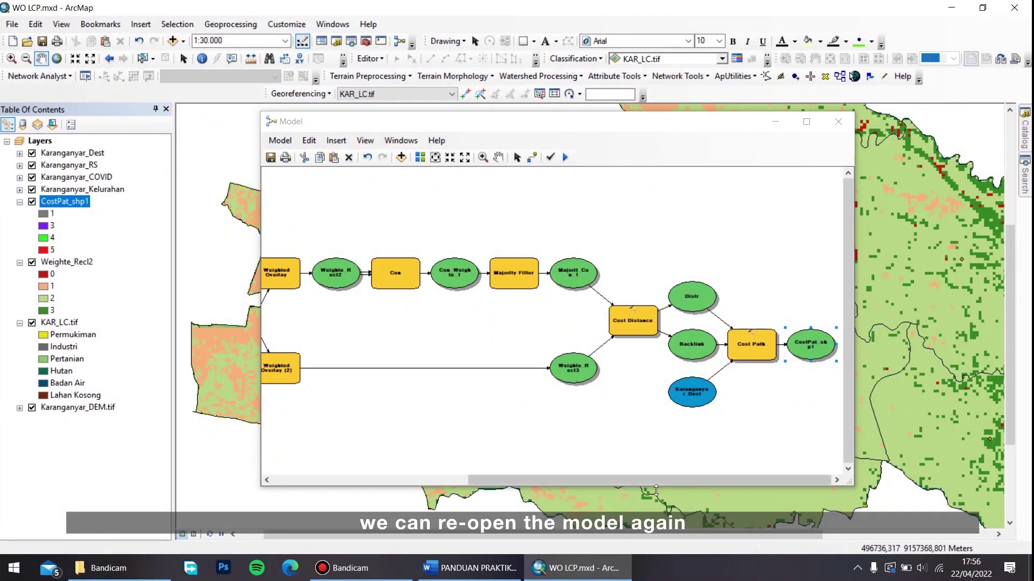
pyautogui.click(643, 479)
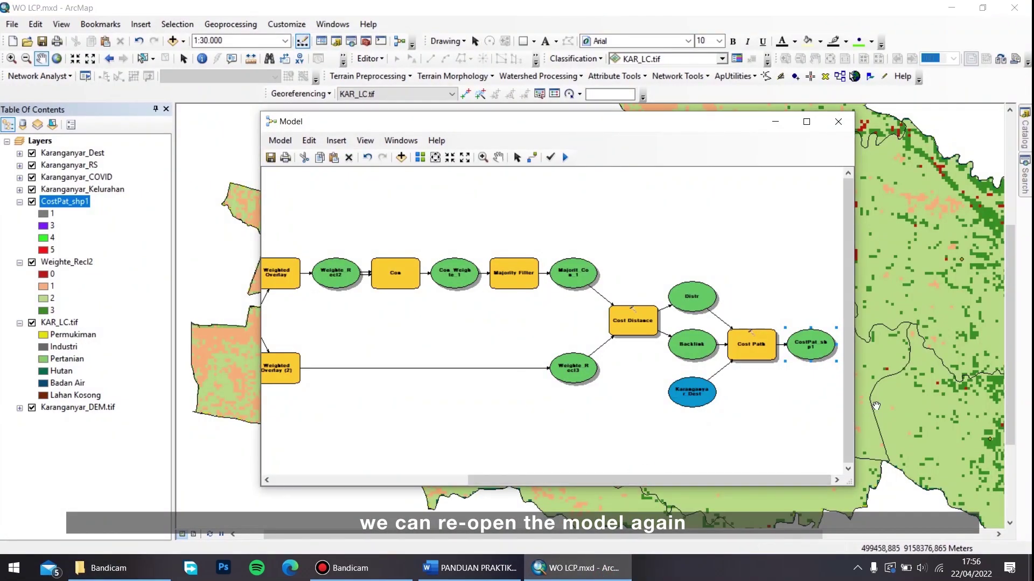
pyautogui.click(1023, 187)
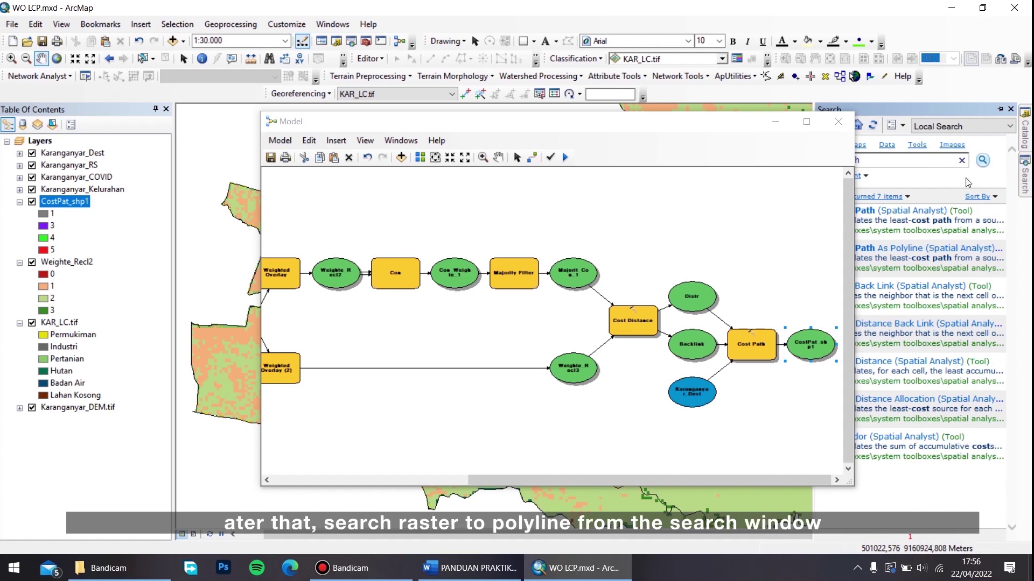
pyautogui.moveTo(560, 125); pyautogui.dragTo(434, 132)
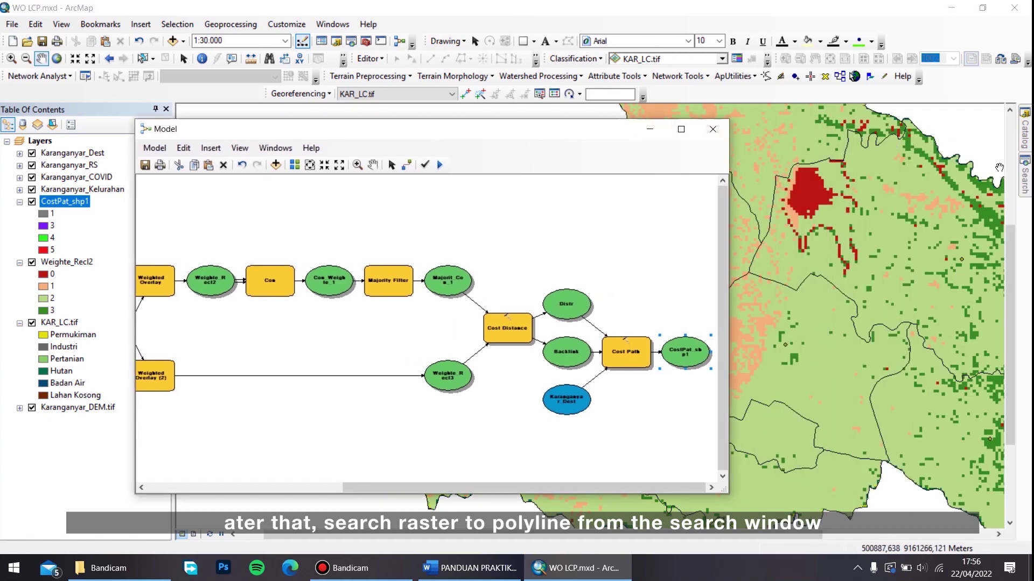
pyautogui.click(1019, 176)
pyautogui.tripleClick(878, 161)
pyautogui.write('raster to polyline')
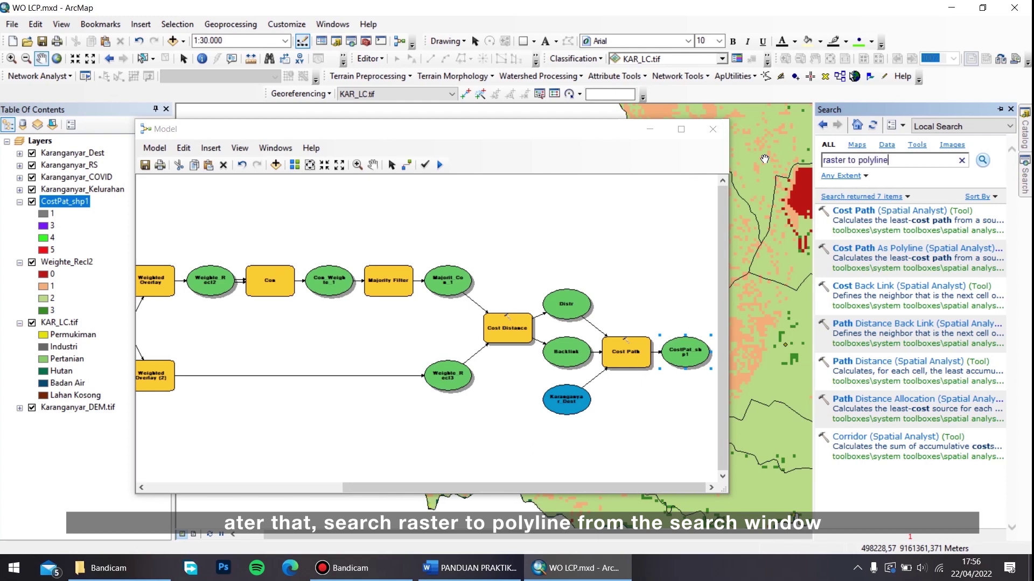
pyautogui.press('Return')
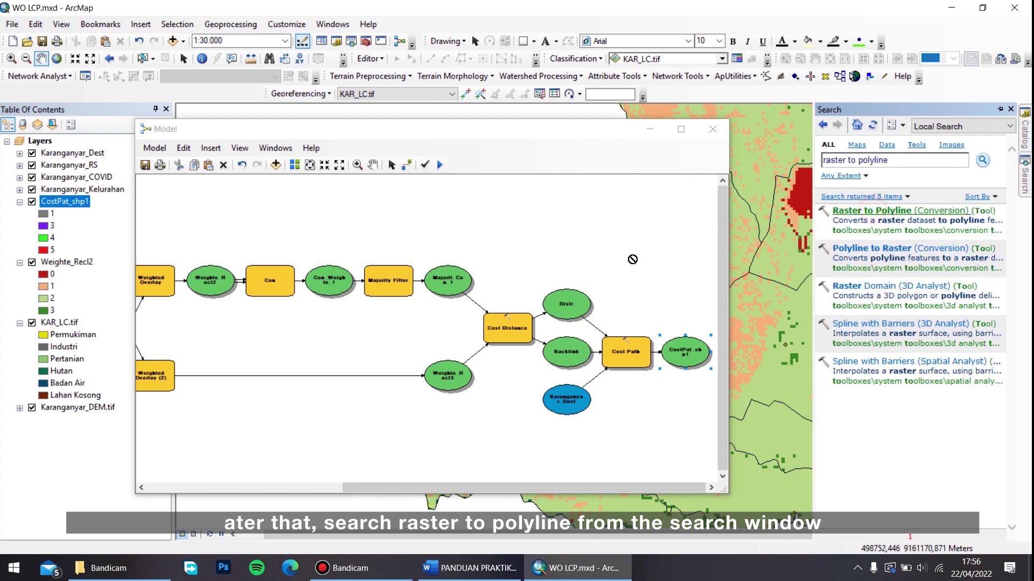
pyautogui.moveTo(633, 260); pyautogui.dragTo(656, 252)
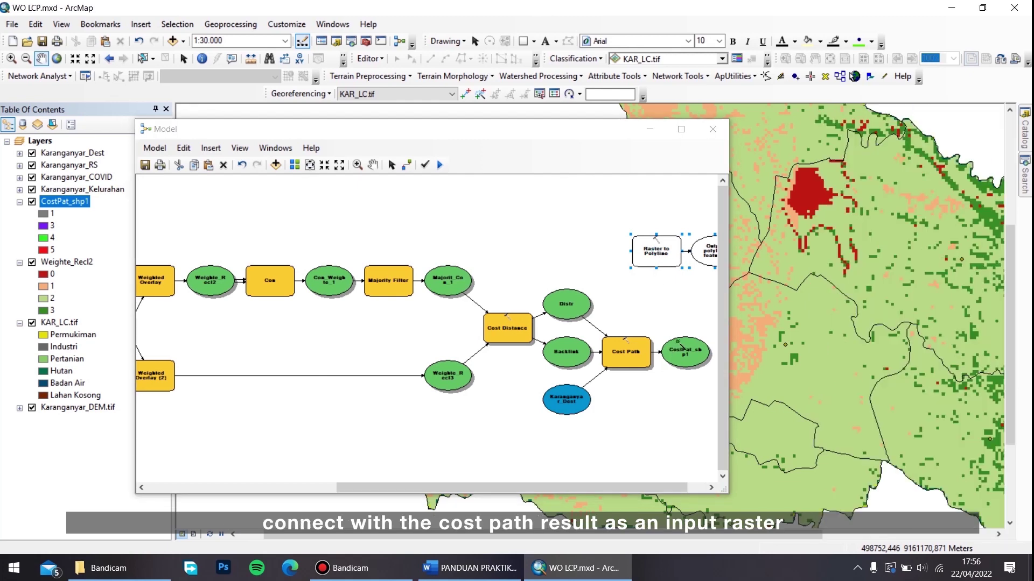
# Step: Connect the Cost Path output to Raster to Polyline as input raster, and apply auto layout
pyautogui.moveTo(679, 343); pyautogui.dragTo(658, 253)
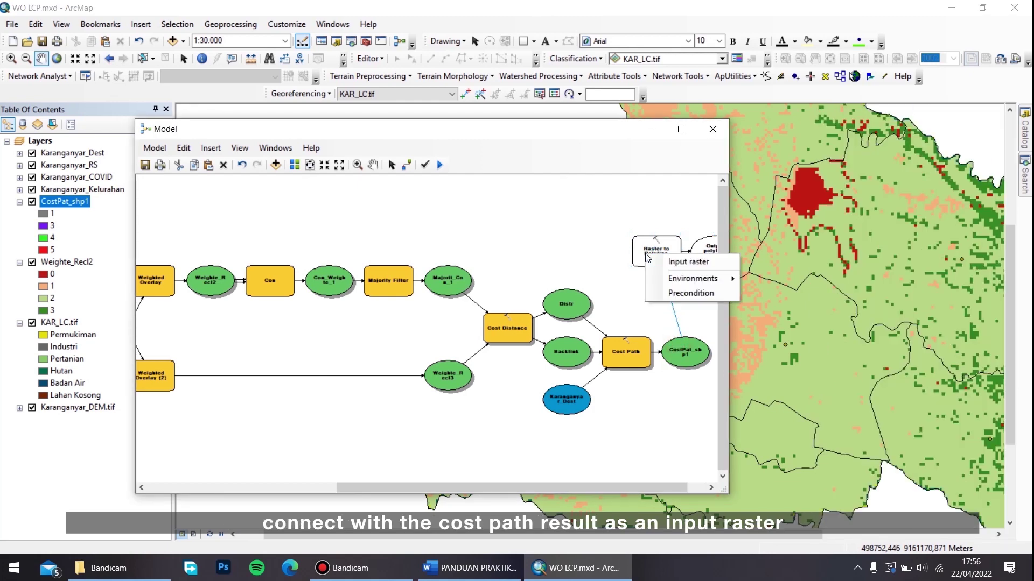
pyautogui.click(676, 261)
pyautogui.click(295, 165)
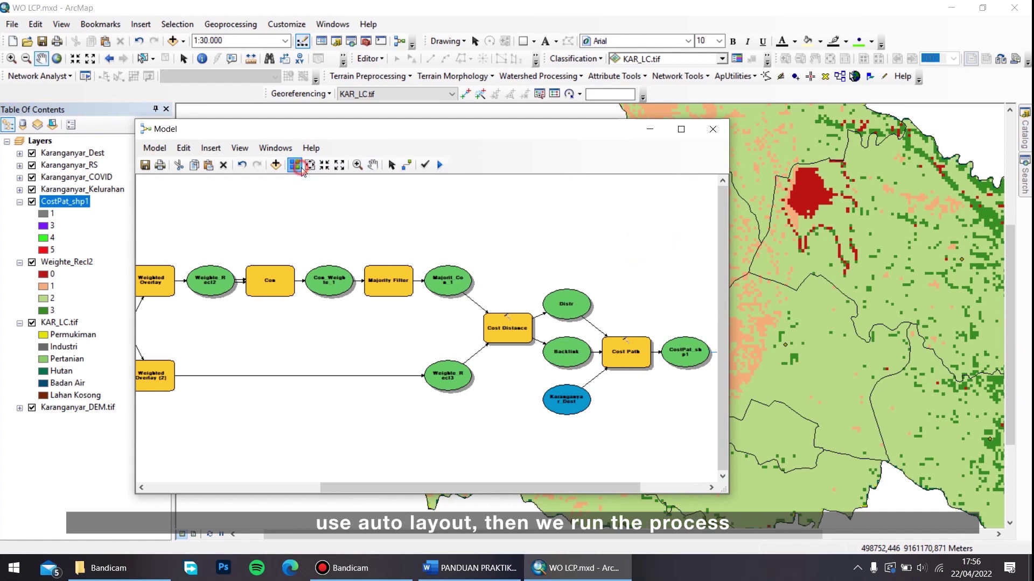
pyautogui.moveTo(565, 488); pyautogui.dragTo(698, 454)
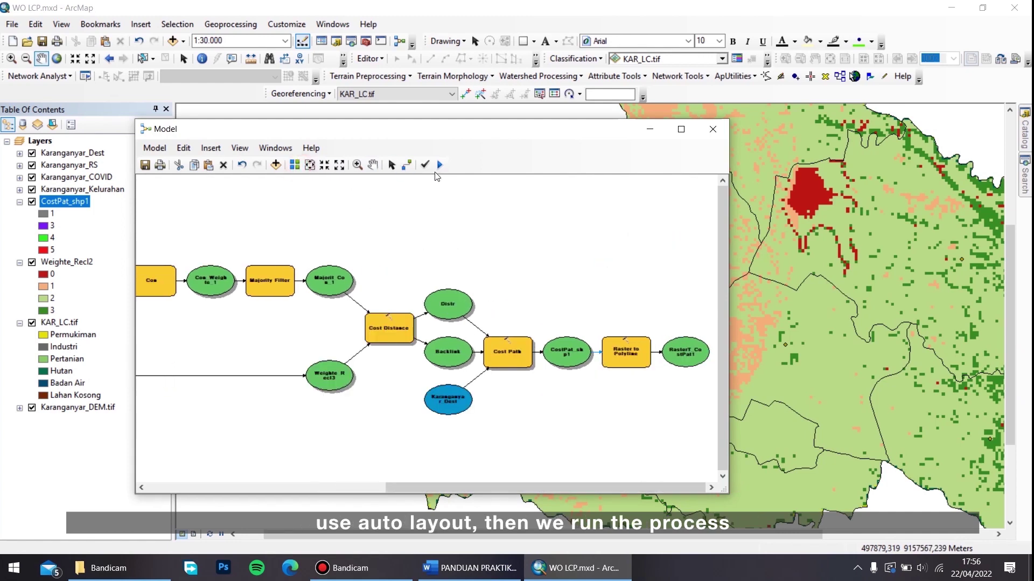
# Step: Run the model and add the Raster to Polyline output to the map display
pyautogui.click(440, 167)
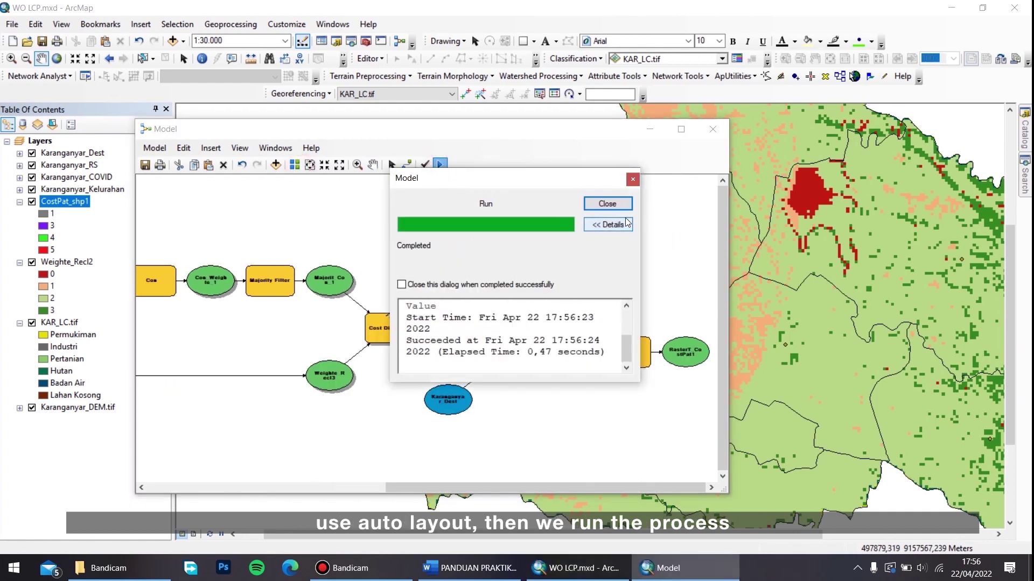
pyautogui.click(607, 204)
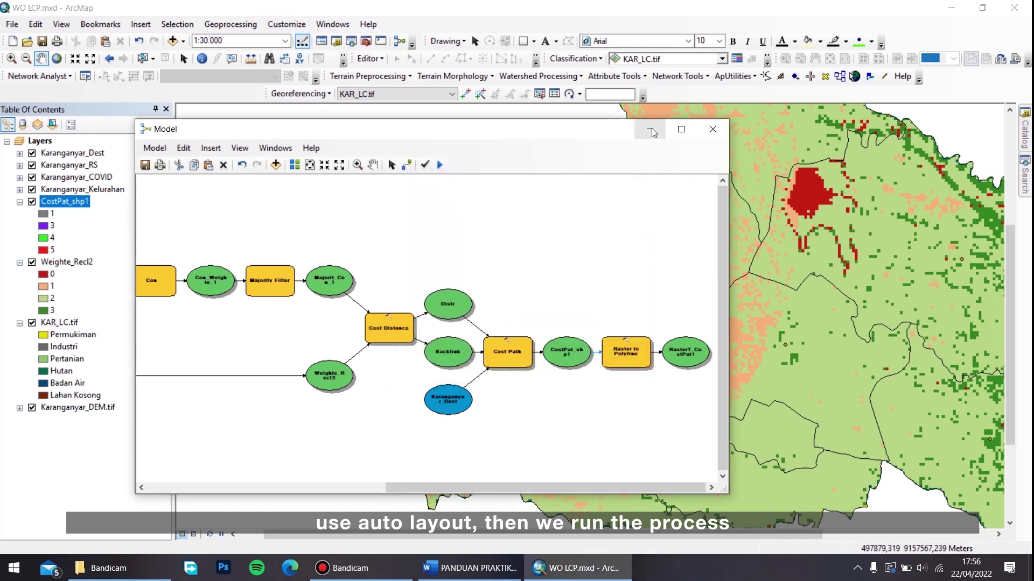
pyautogui.moveTo(652, 132); pyautogui.dragTo(758, 135)
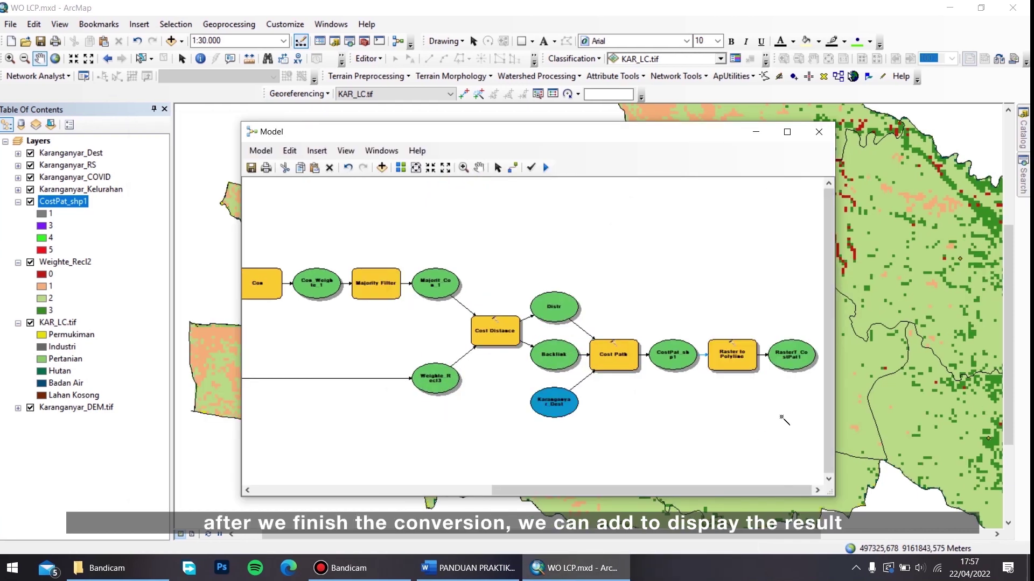
pyautogui.rightClick(797, 355)
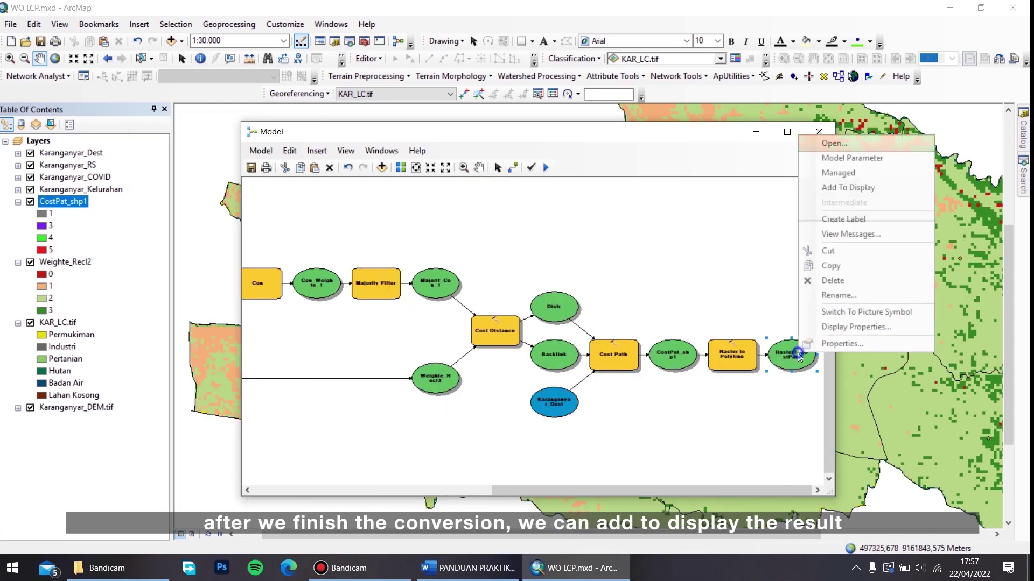
pyautogui.click(856, 189)
pyautogui.click(756, 131)
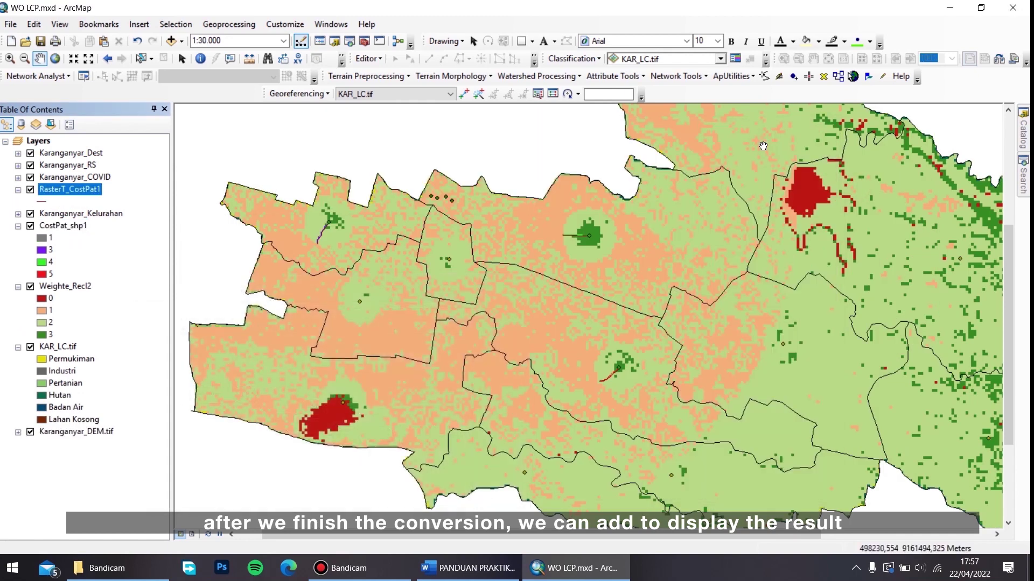
# Step: Change the RasterT_CostPat1 layer's single line symbol to the Freeway style
pyautogui.click(251, 216)
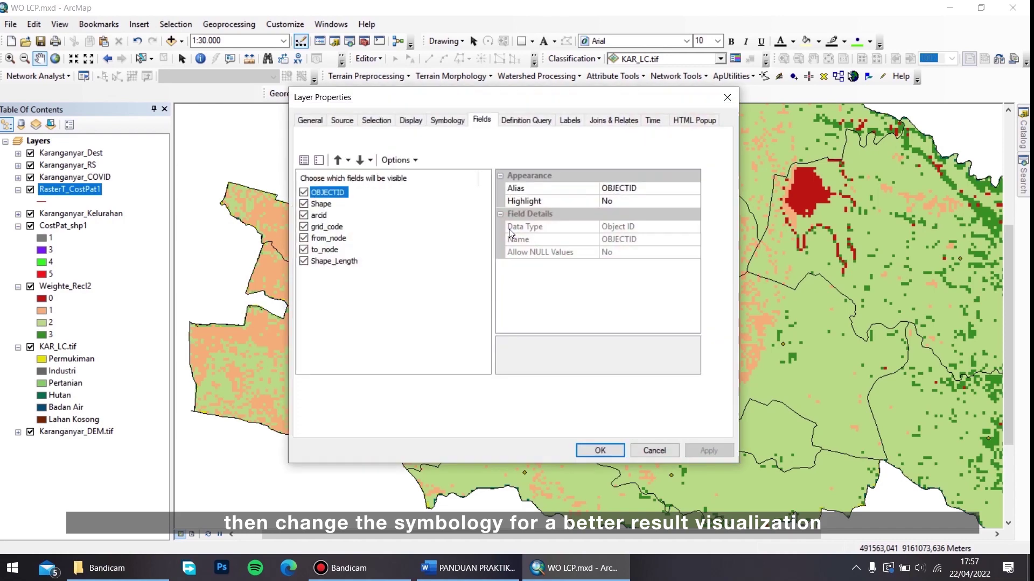
pyautogui.click(448, 120)
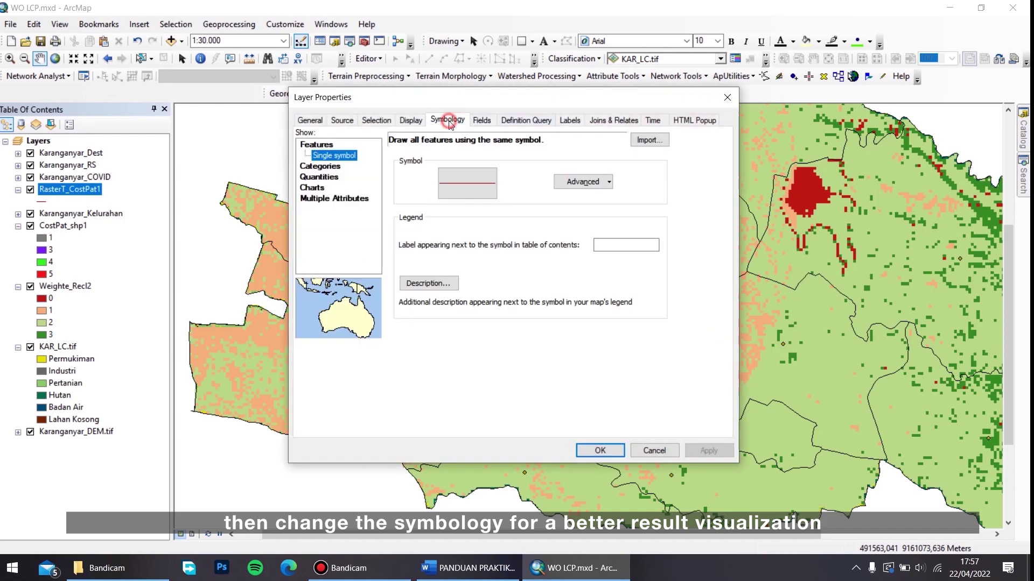
pyautogui.click(452, 176)
pyautogui.click(796, 383)
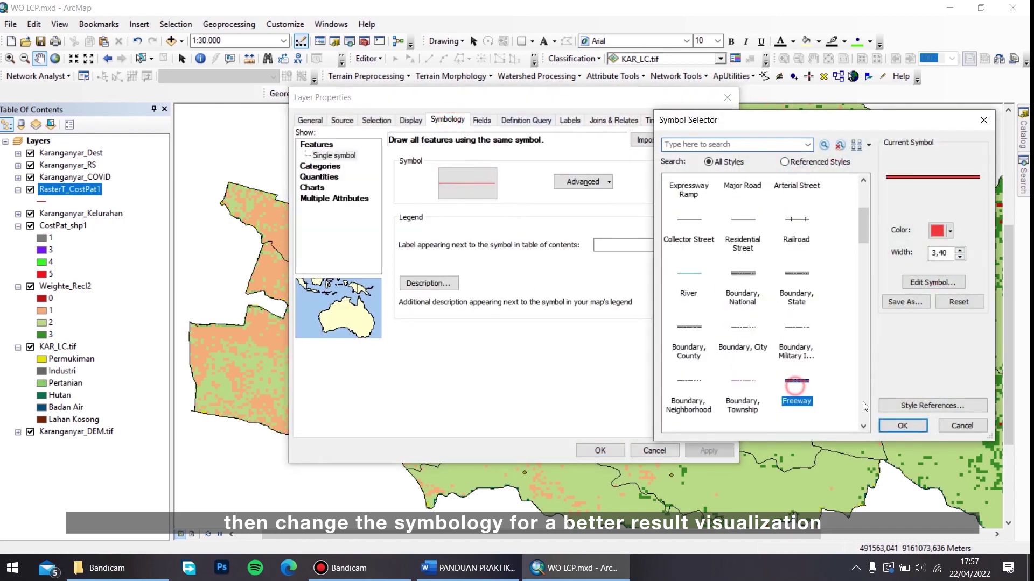
pyautogui.click(902, 426)
pyautogui.click(608, 449)
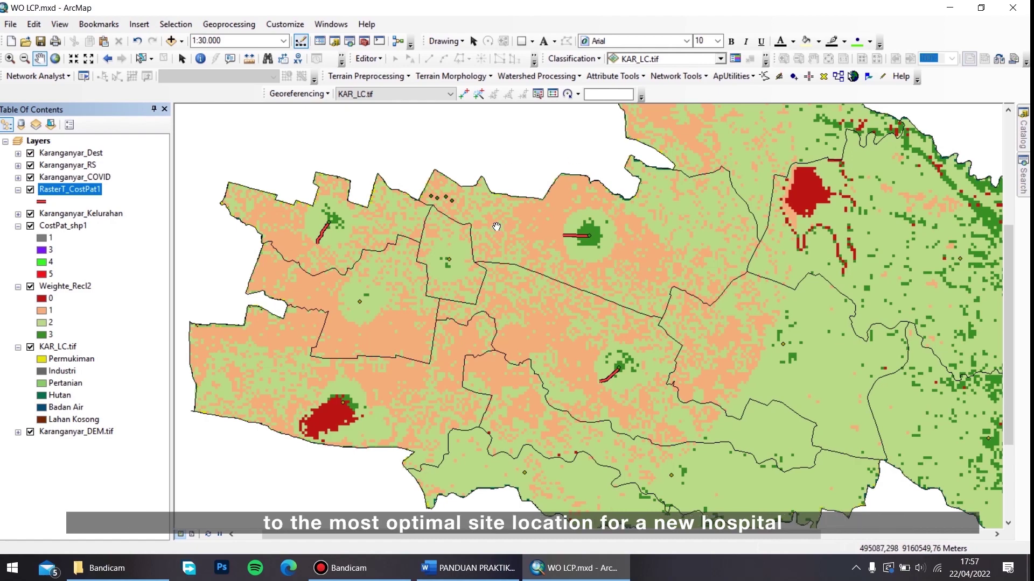
# Step: Examine the restyled least-cost polylines across the whole Karanganyar map
pyautogui.scroll(3, 635, 304)
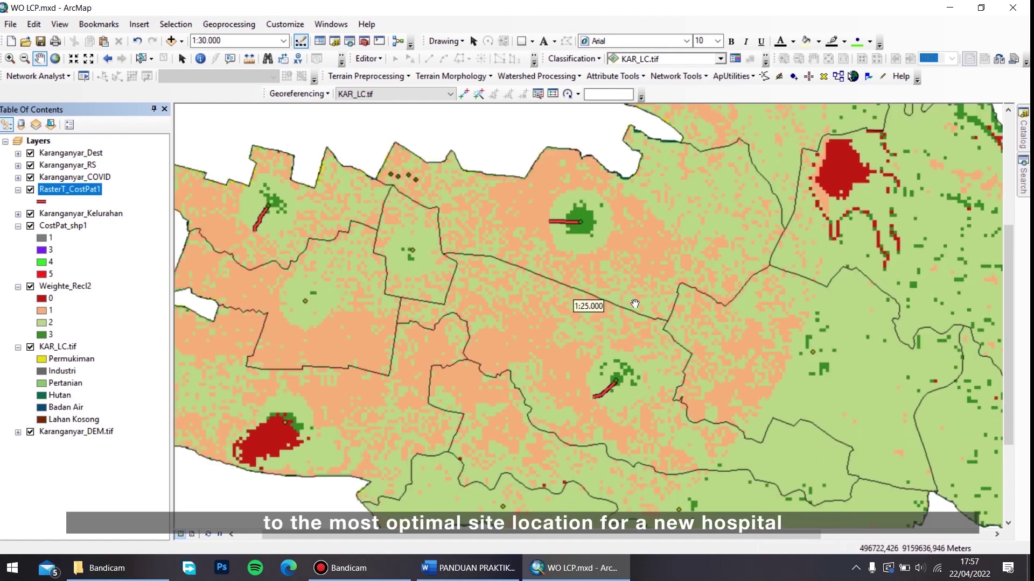
pyautogui.rightClick(643, 315)
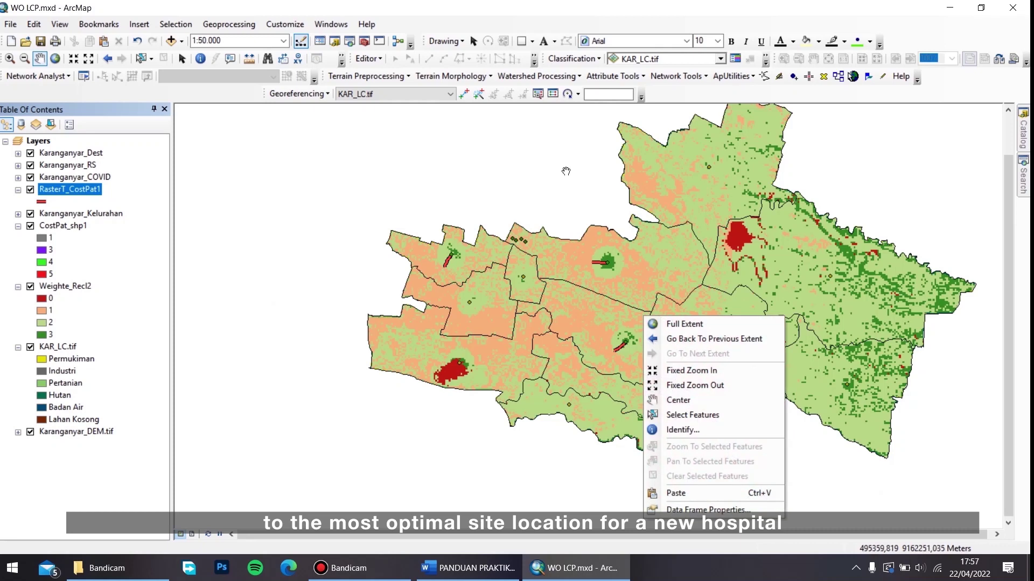
pyautogui.click(692, 342)
pyautogui.scroll(3, 579, 199)
pyautogui.moveTo(595, 265); pyautogui.dragTo(599, 211)
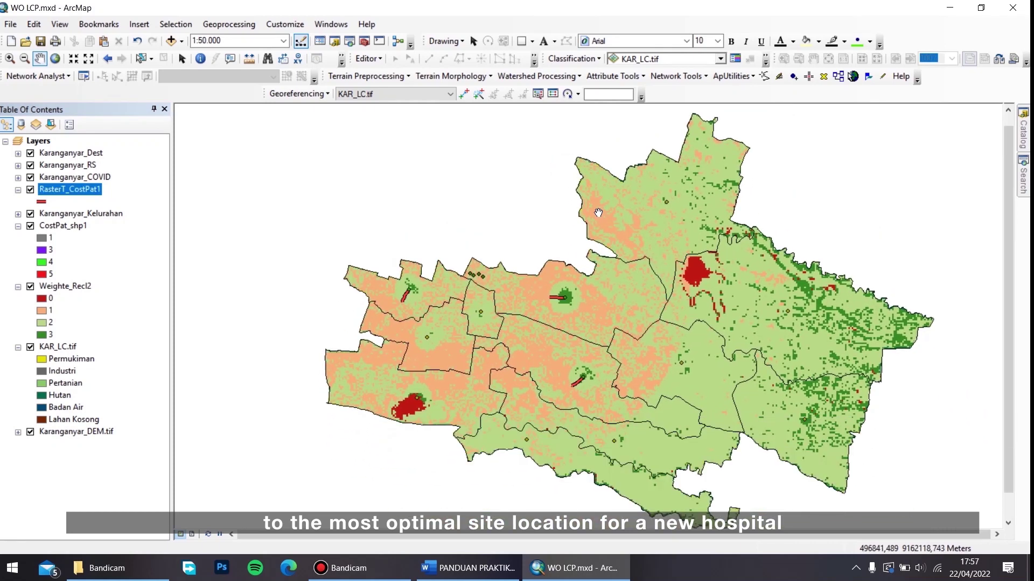